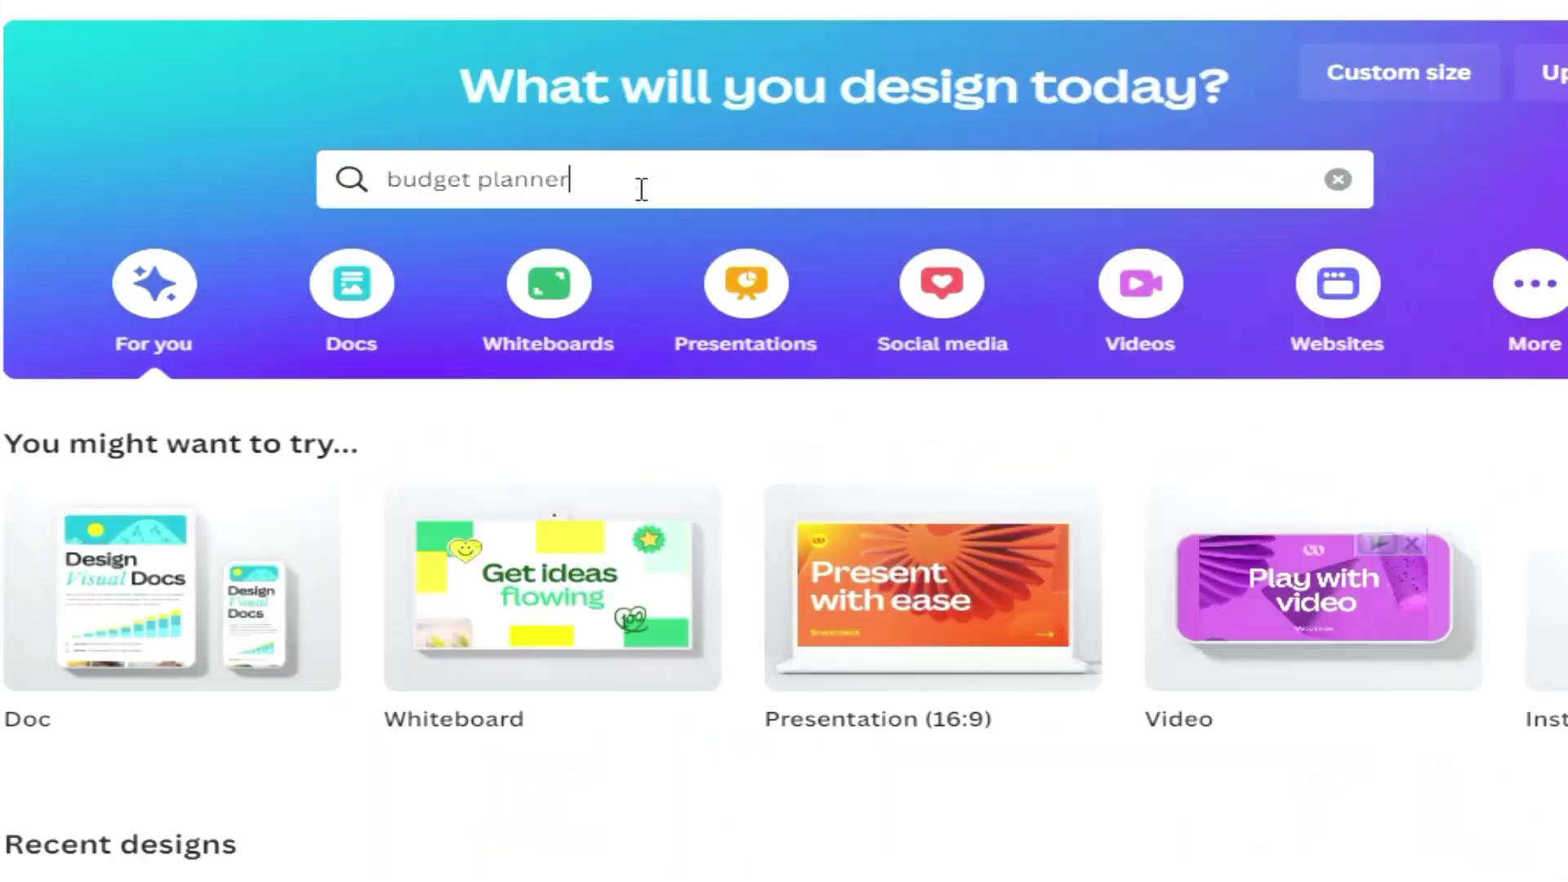
Step: Look through the recent designs and the suggested design types on the home page
click(797, 204)
drag(797, 204, 590, 192)
click(261, 89)
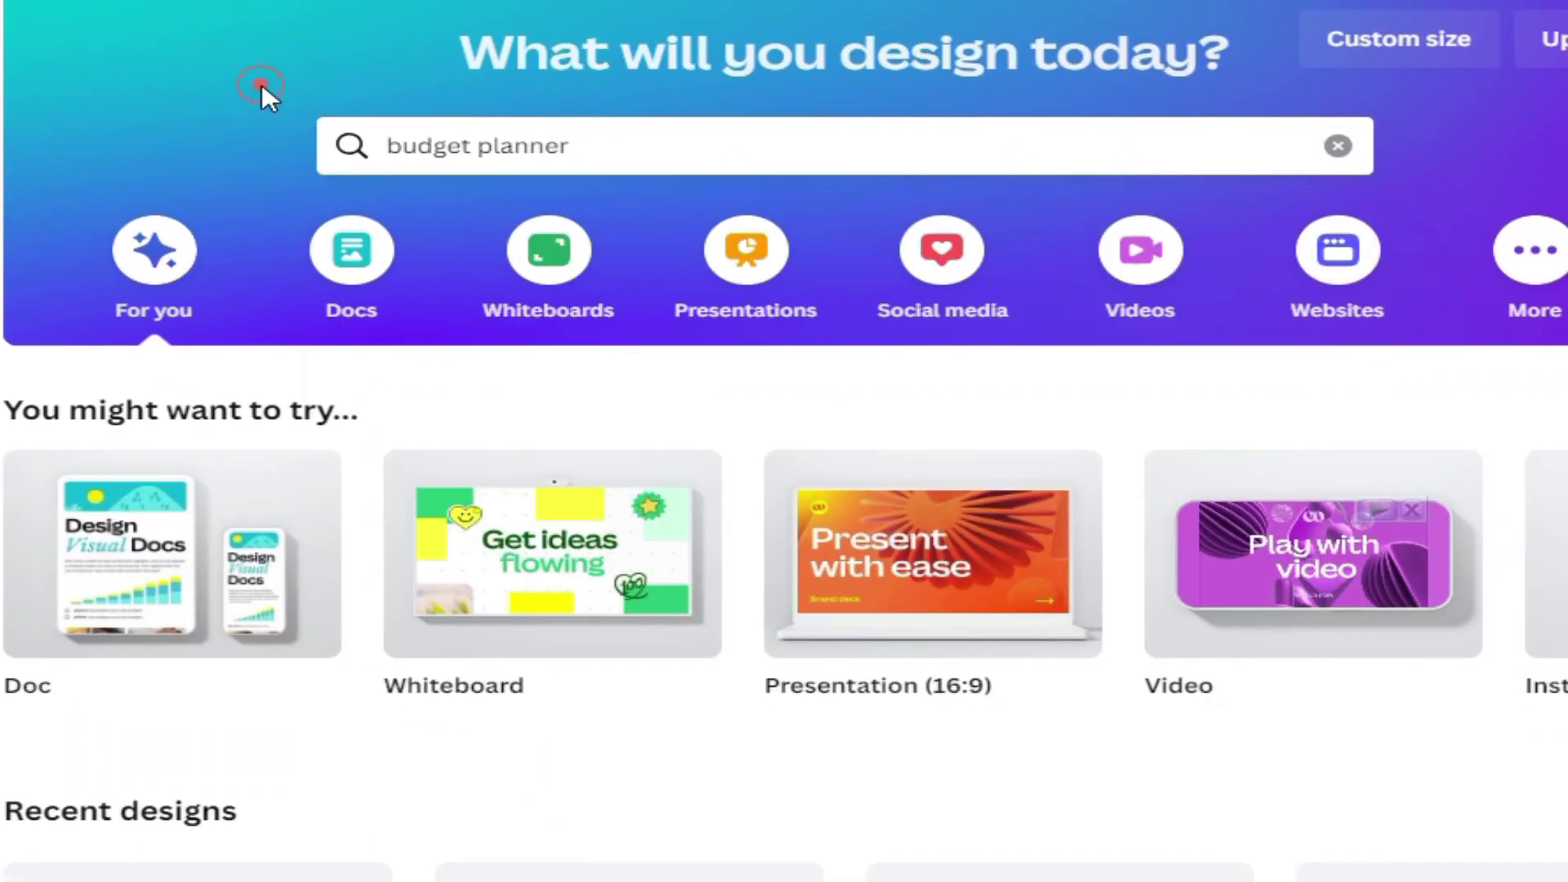
scroll(885, 490, down, 4)
scroll(1054, 543, down, 8)
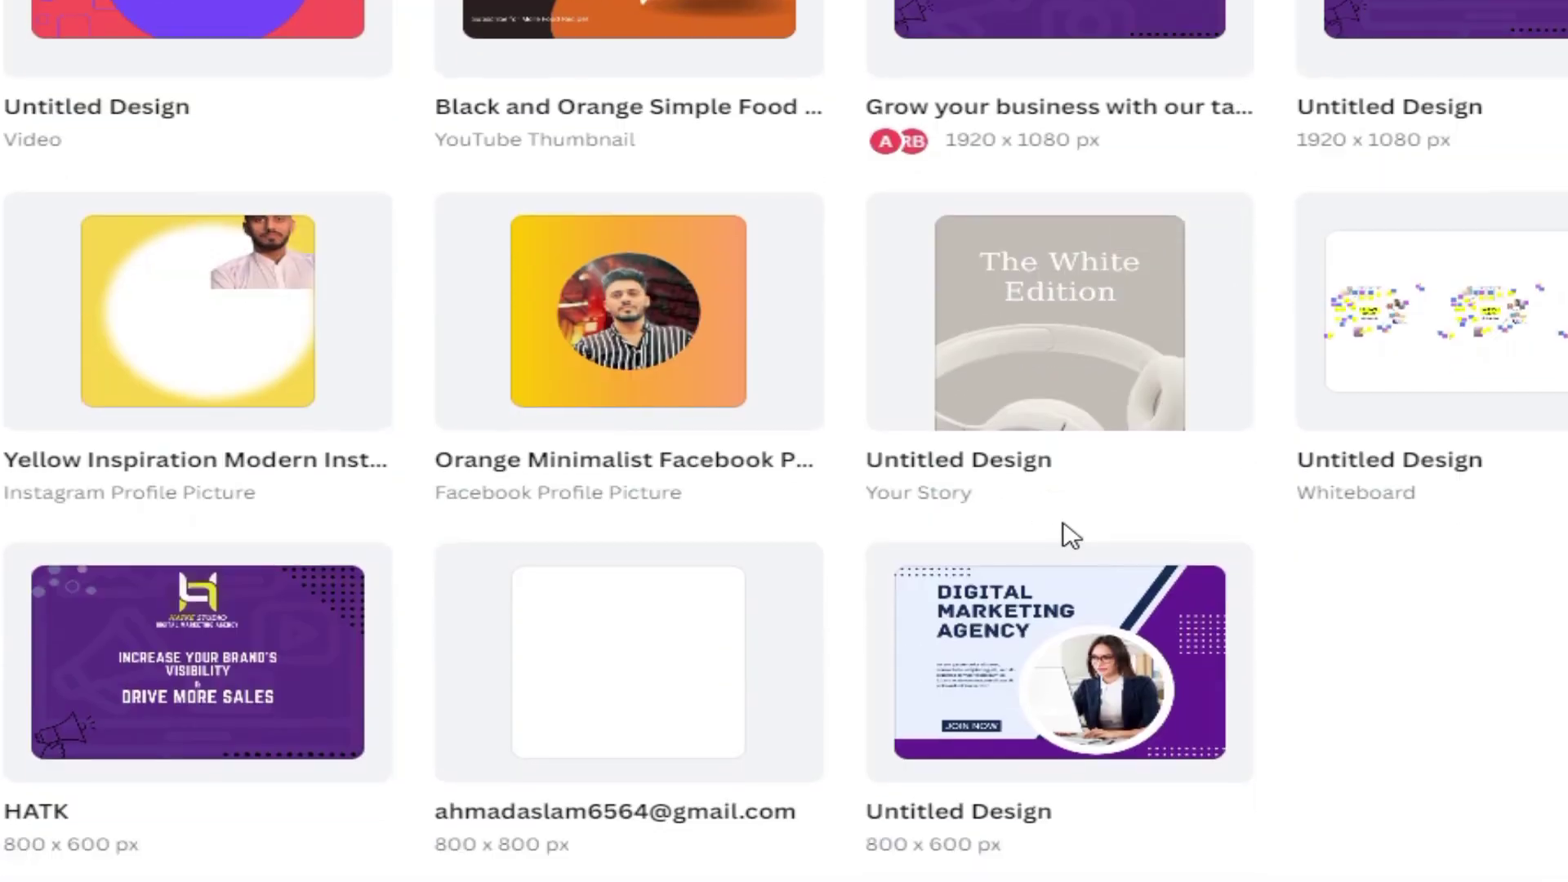
scroll(910, 257, up, 9)
scroll(910, 258, up, 3)
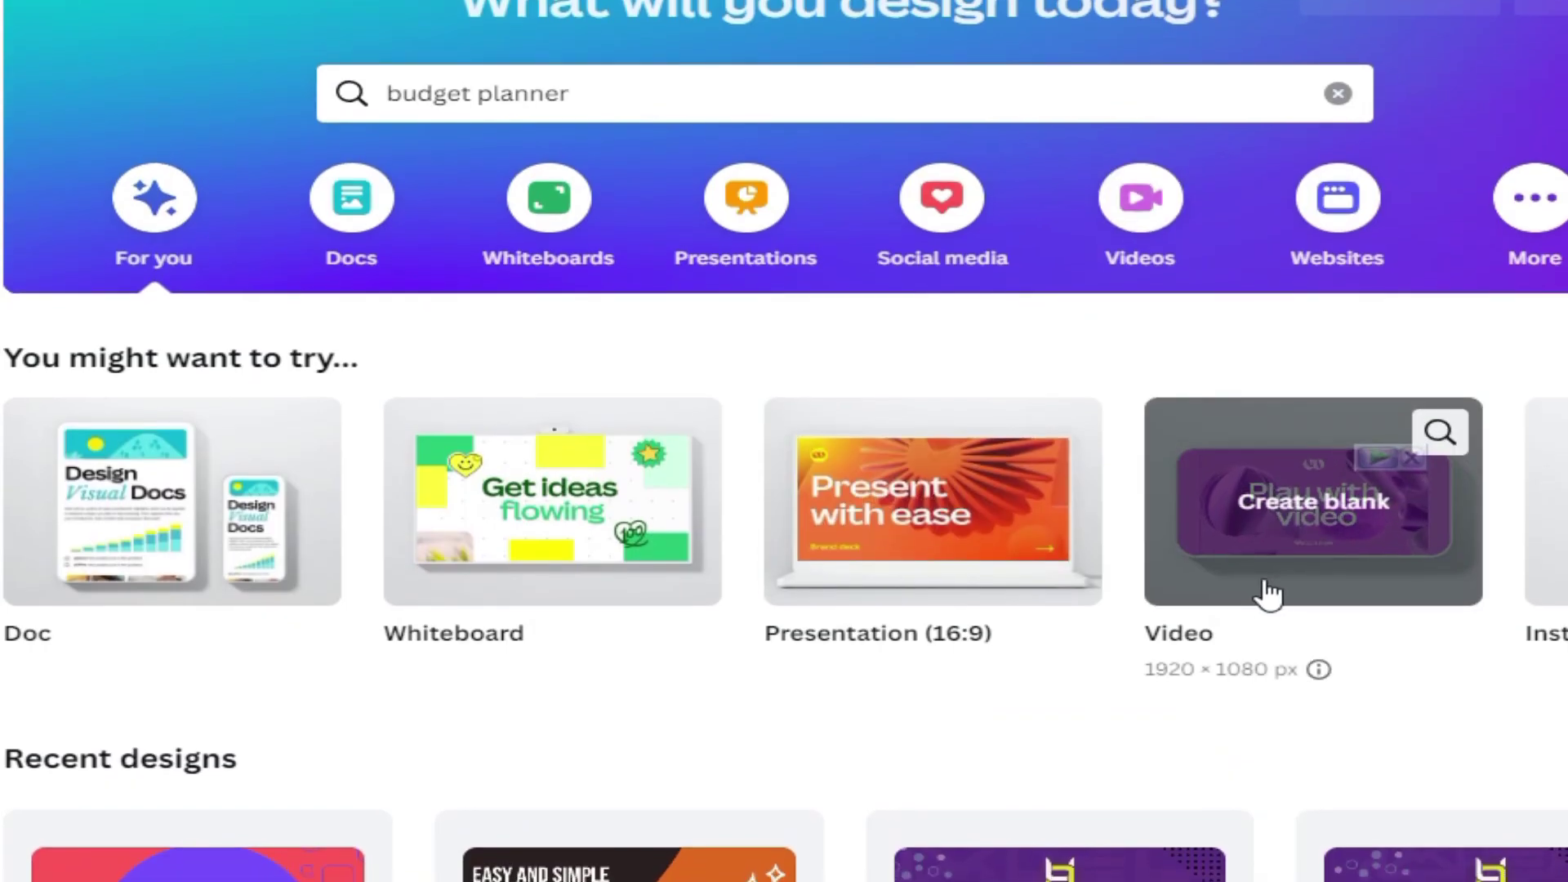
scroll(1155, 438, down, 1)
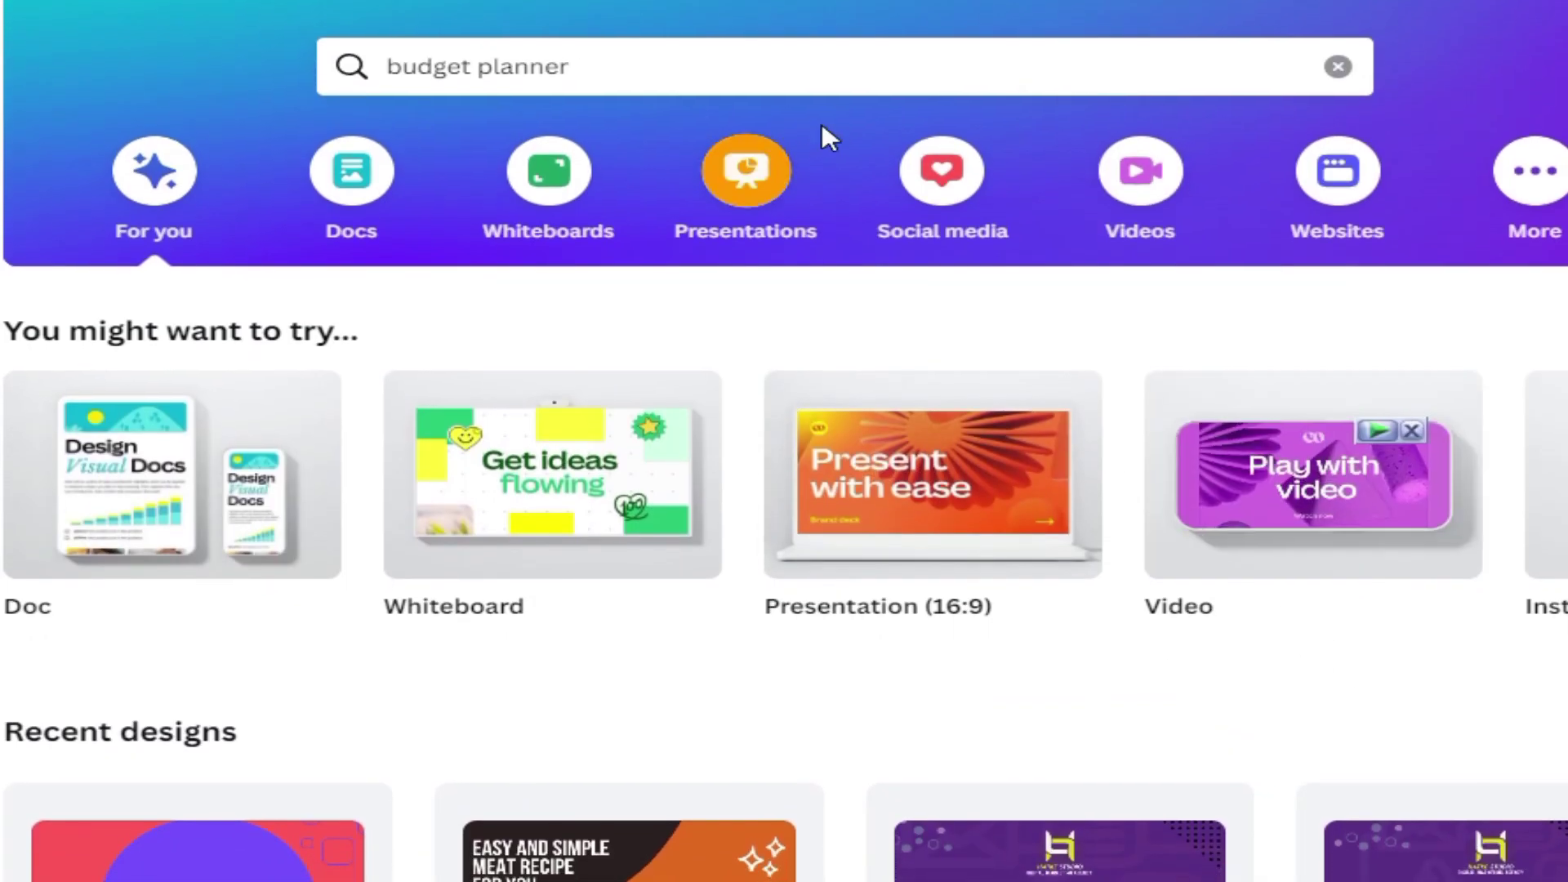
scroll(1404, 150, down, 1)
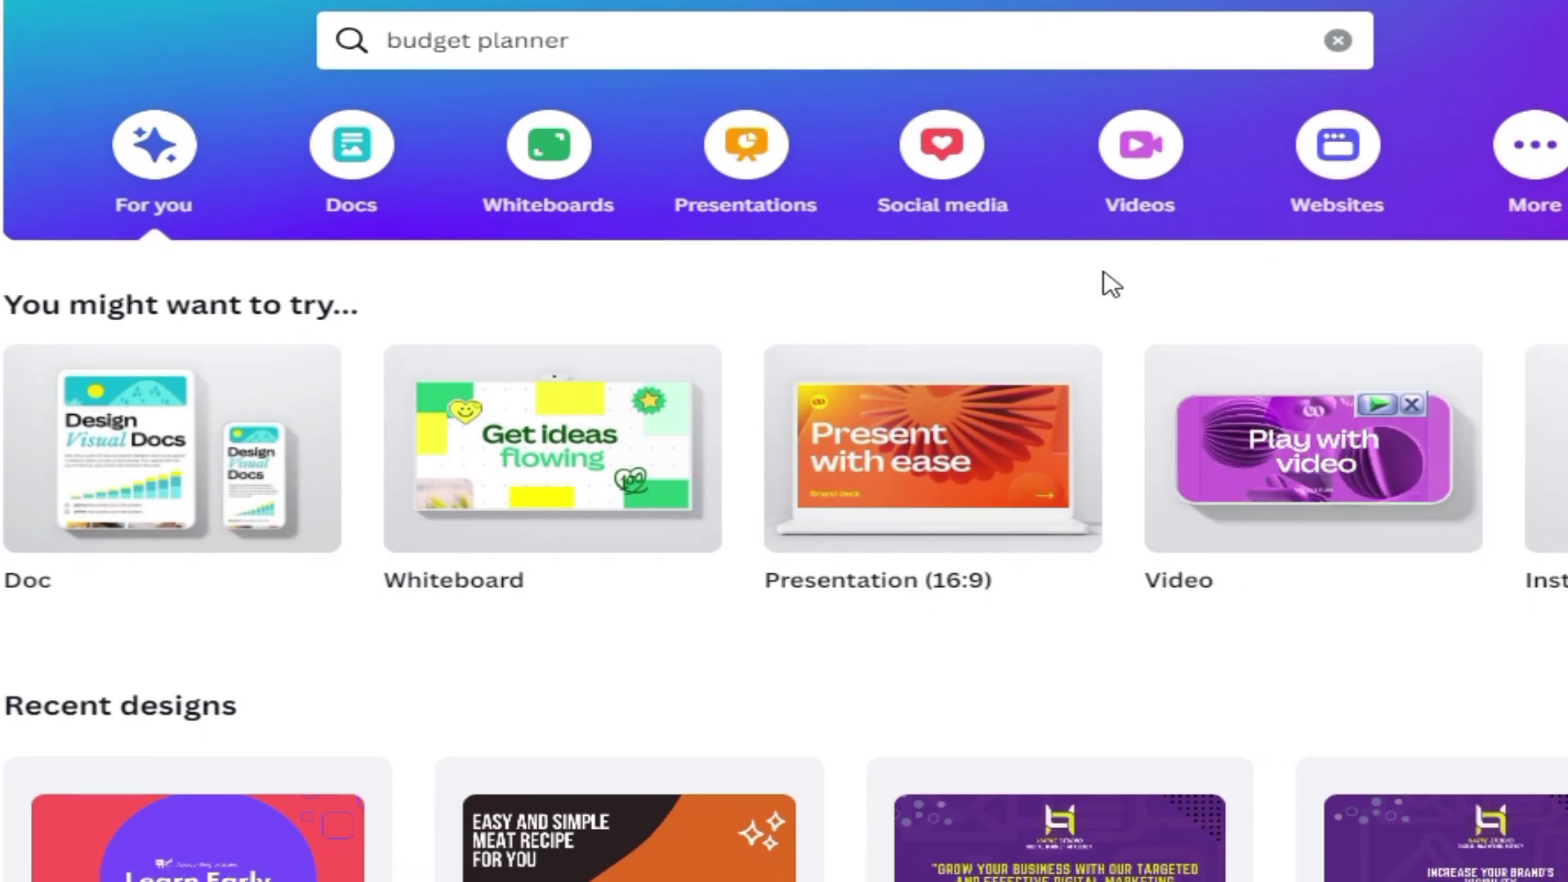
scroll(784, 433, down, 1)
scroll(784, 433, right, 5)
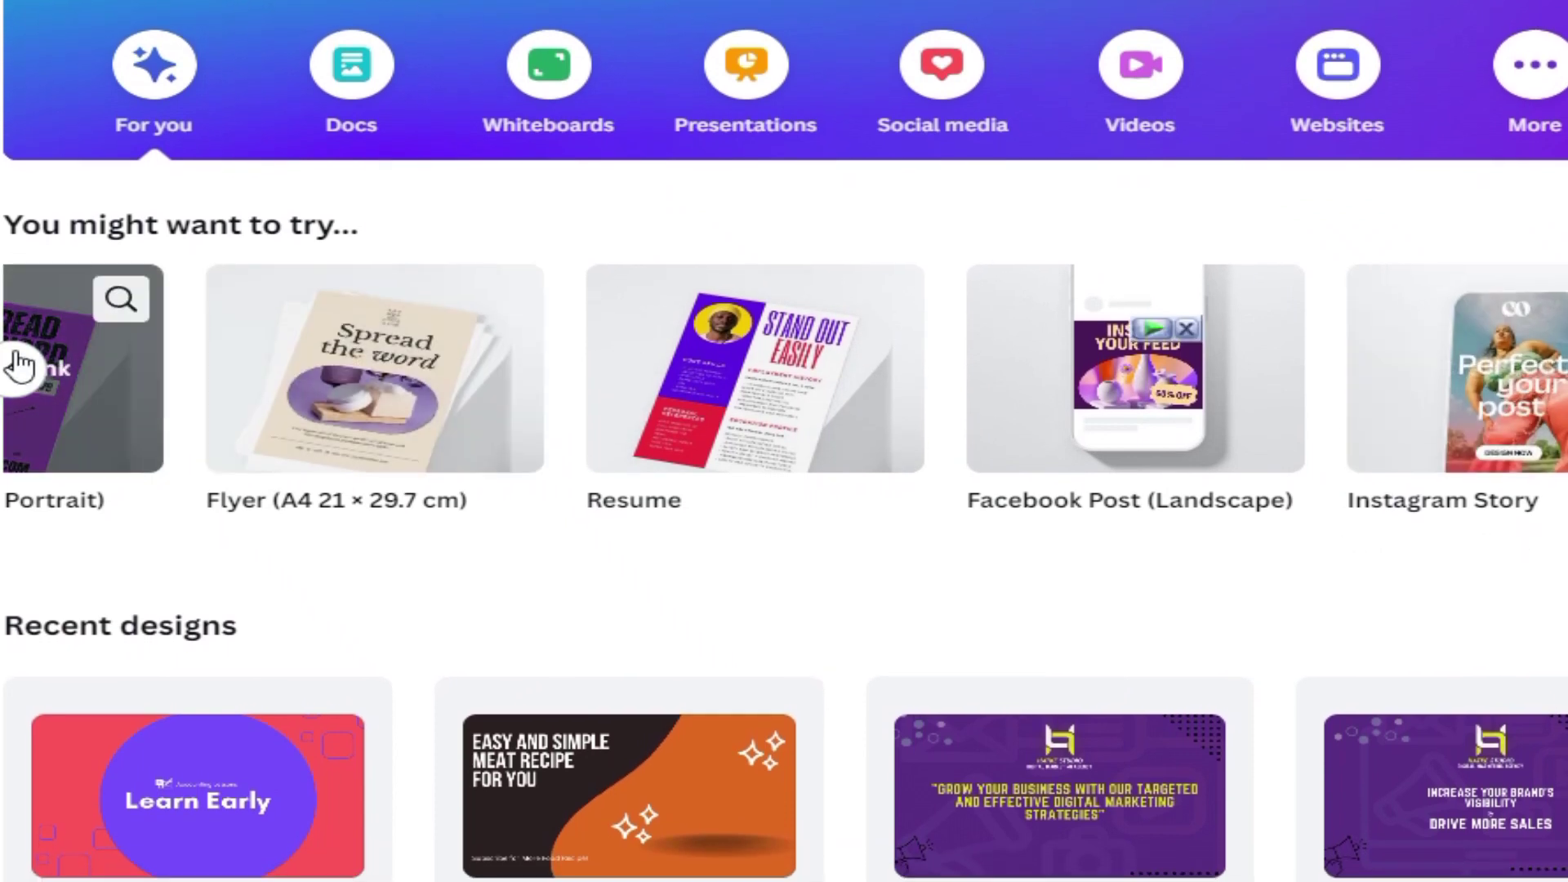
Step: Search the templates for "budget planner" and browse the planner designs
click(21, 381)
click(722, 171)
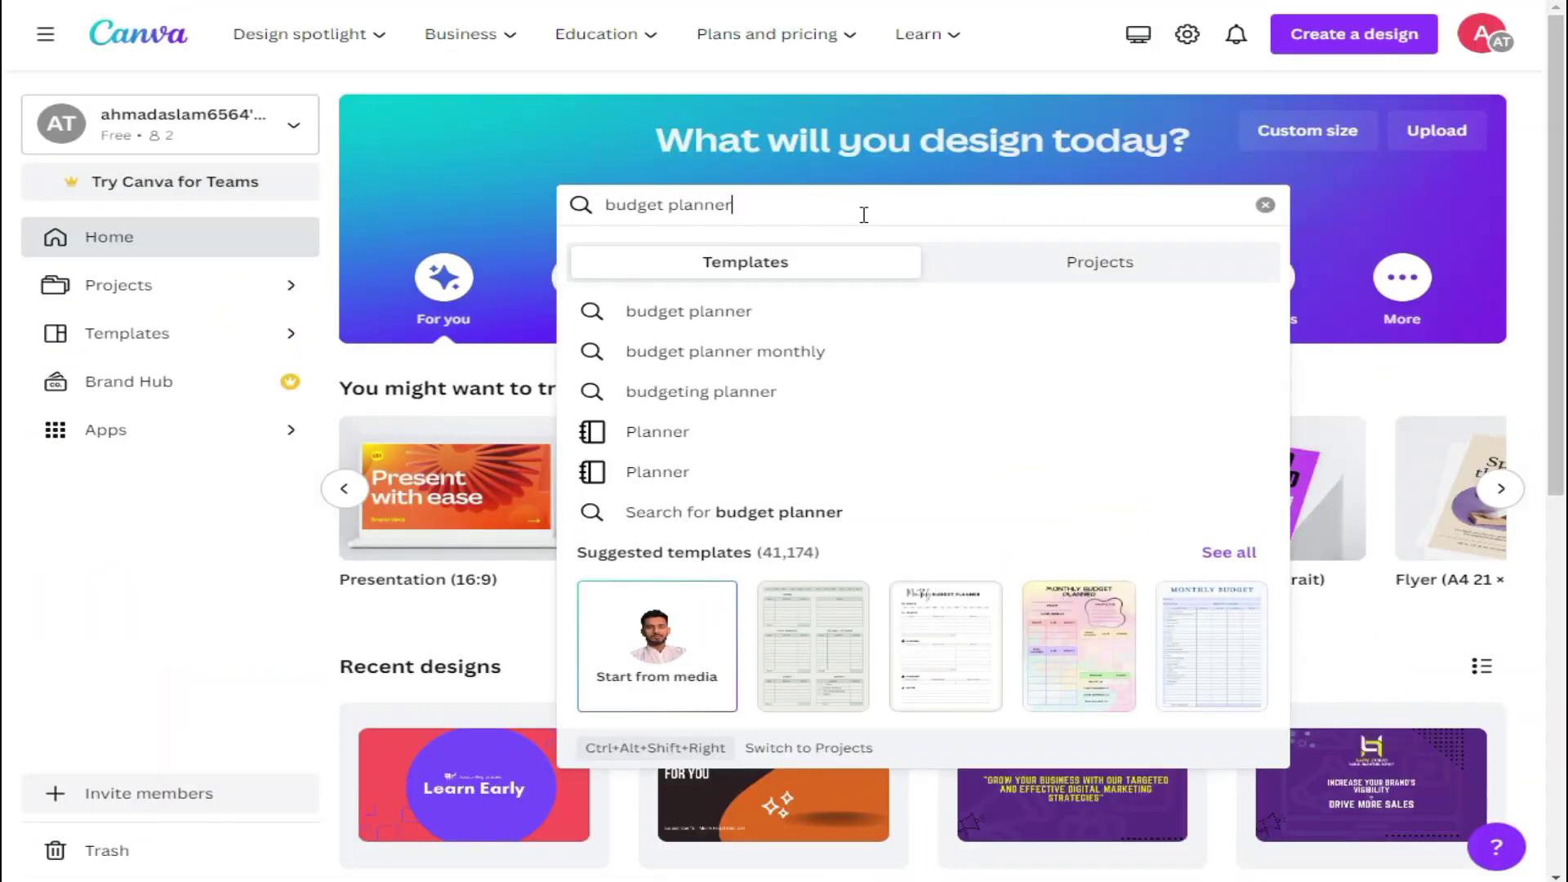
key(Return)
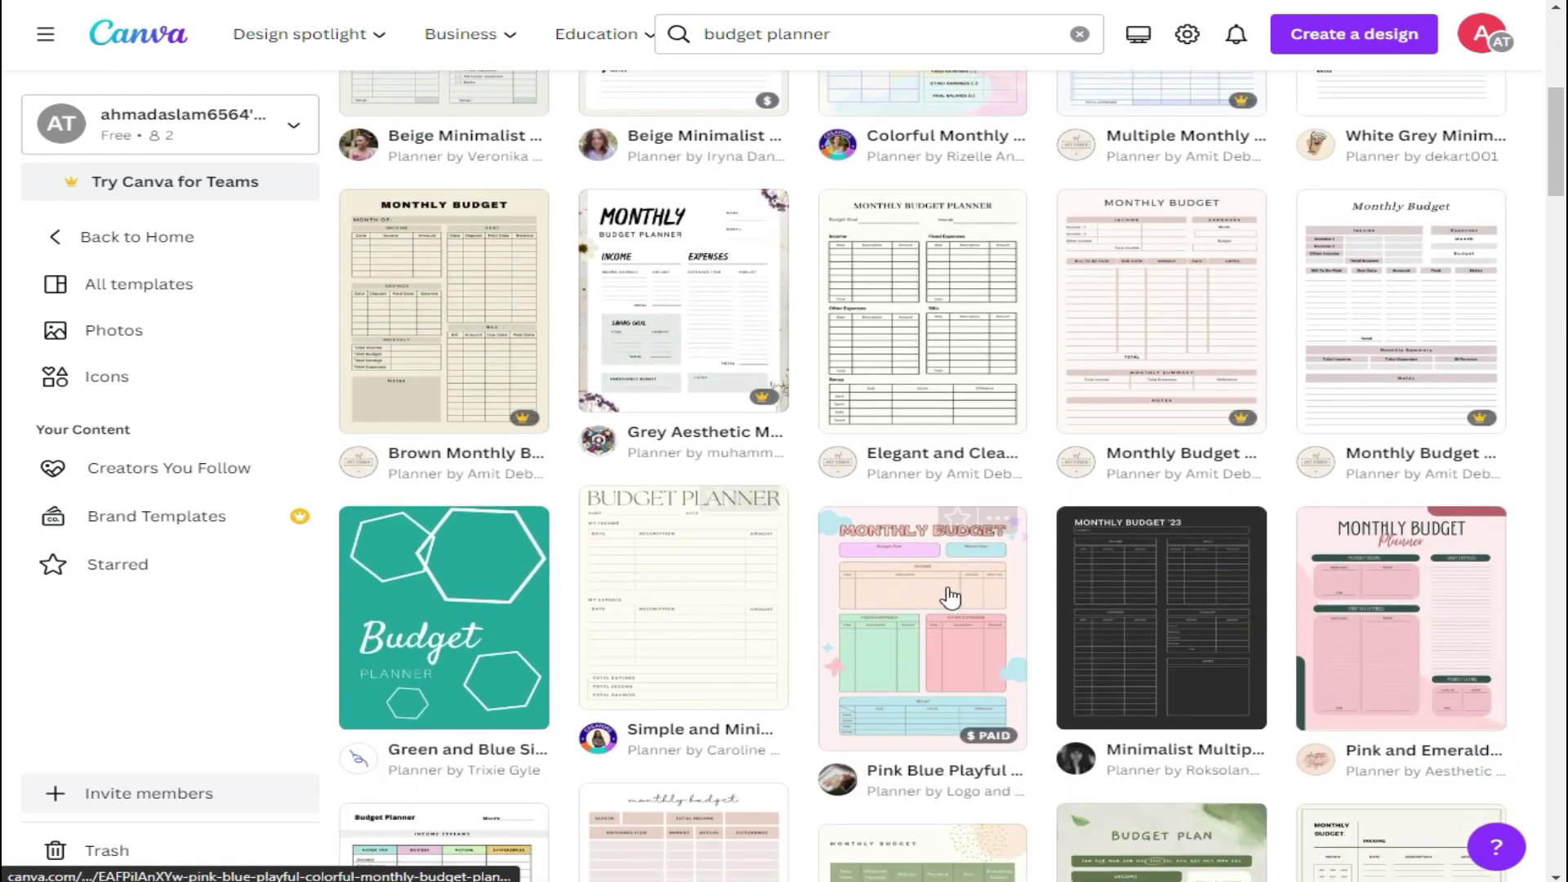
scroll(1017, 629, down, 4)
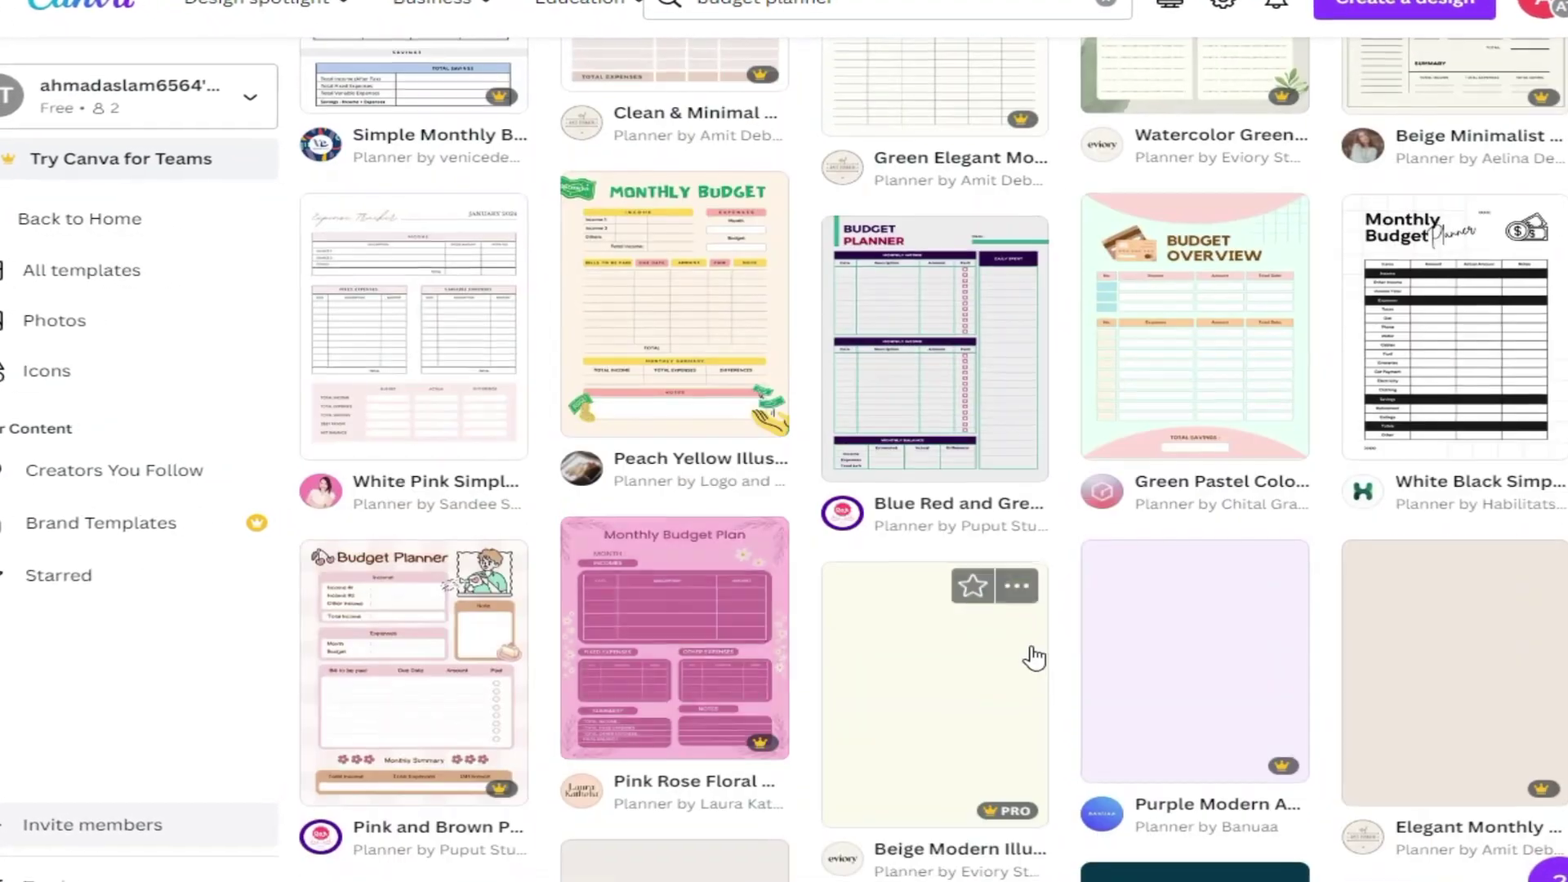
scroll(885, 598, down, 5)
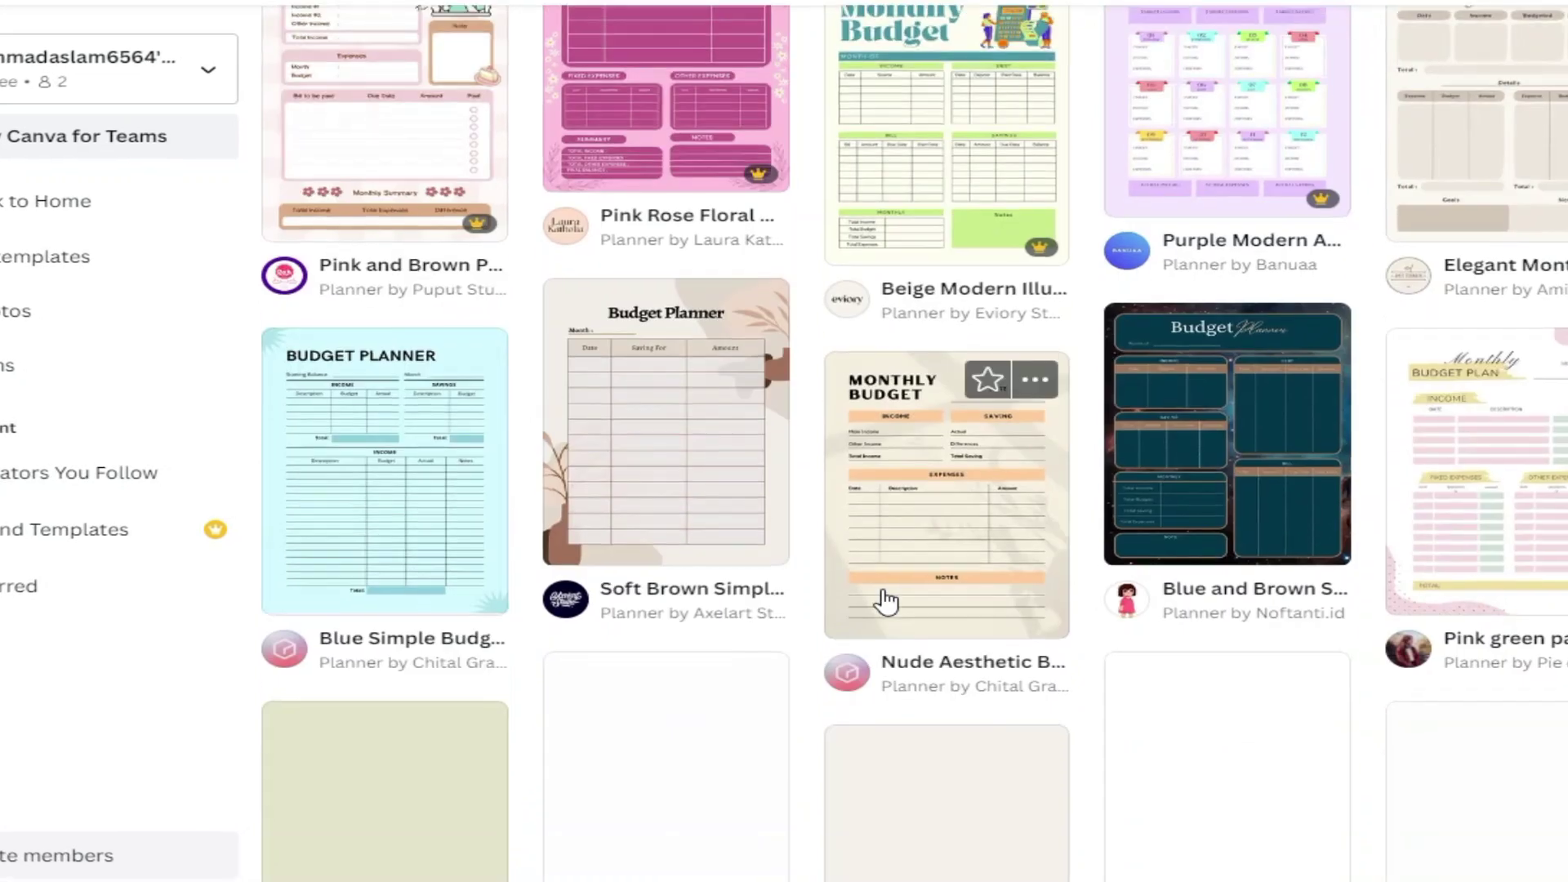
scroll(889, 605, down, 6)
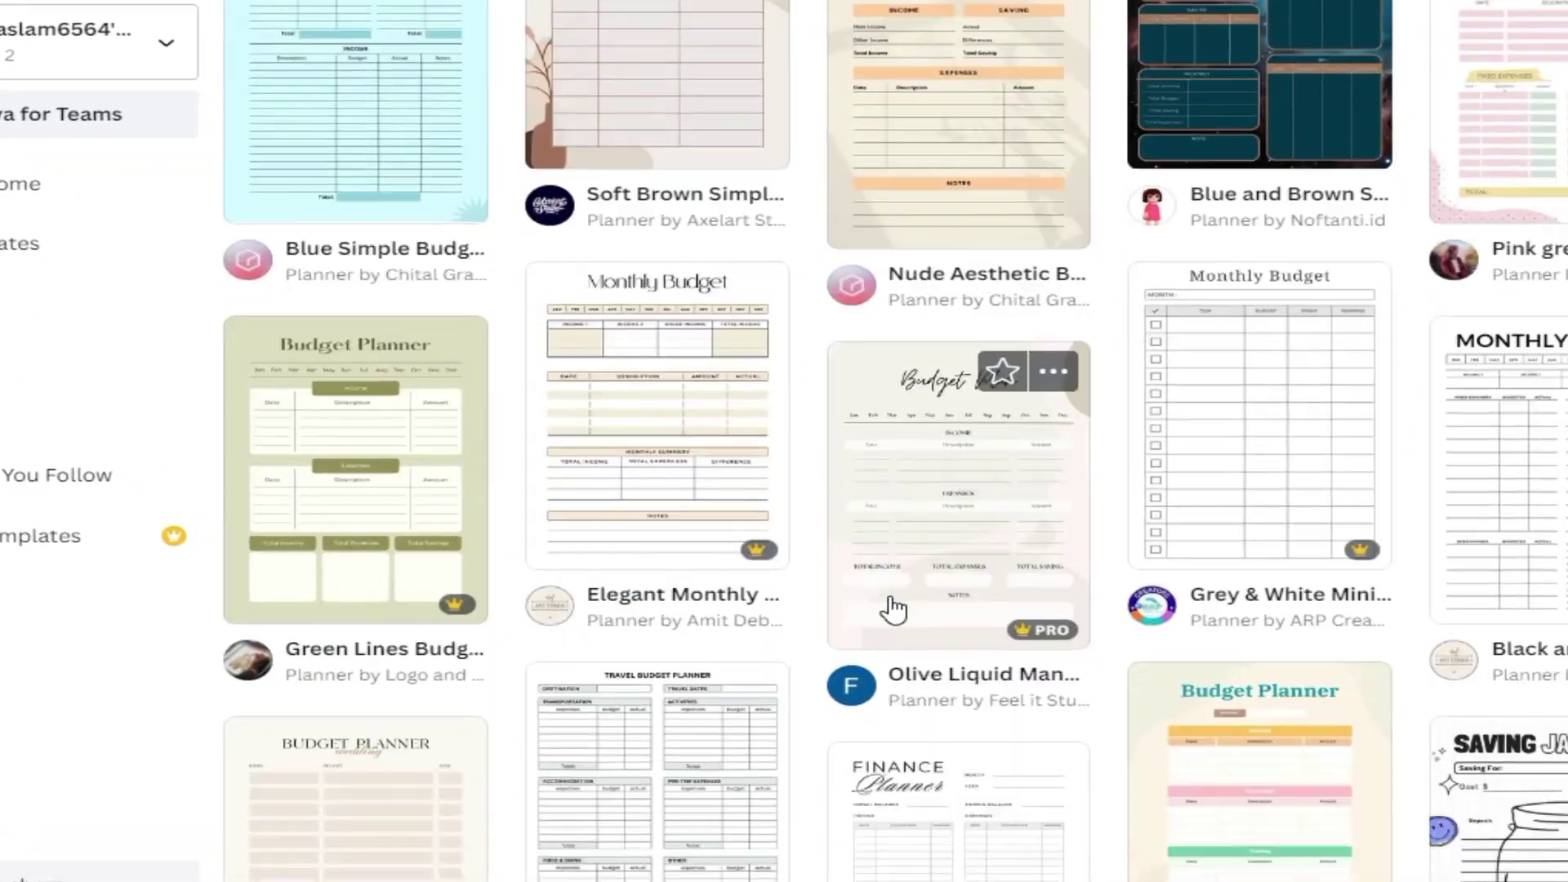
scroll(896, 609, down, 5)
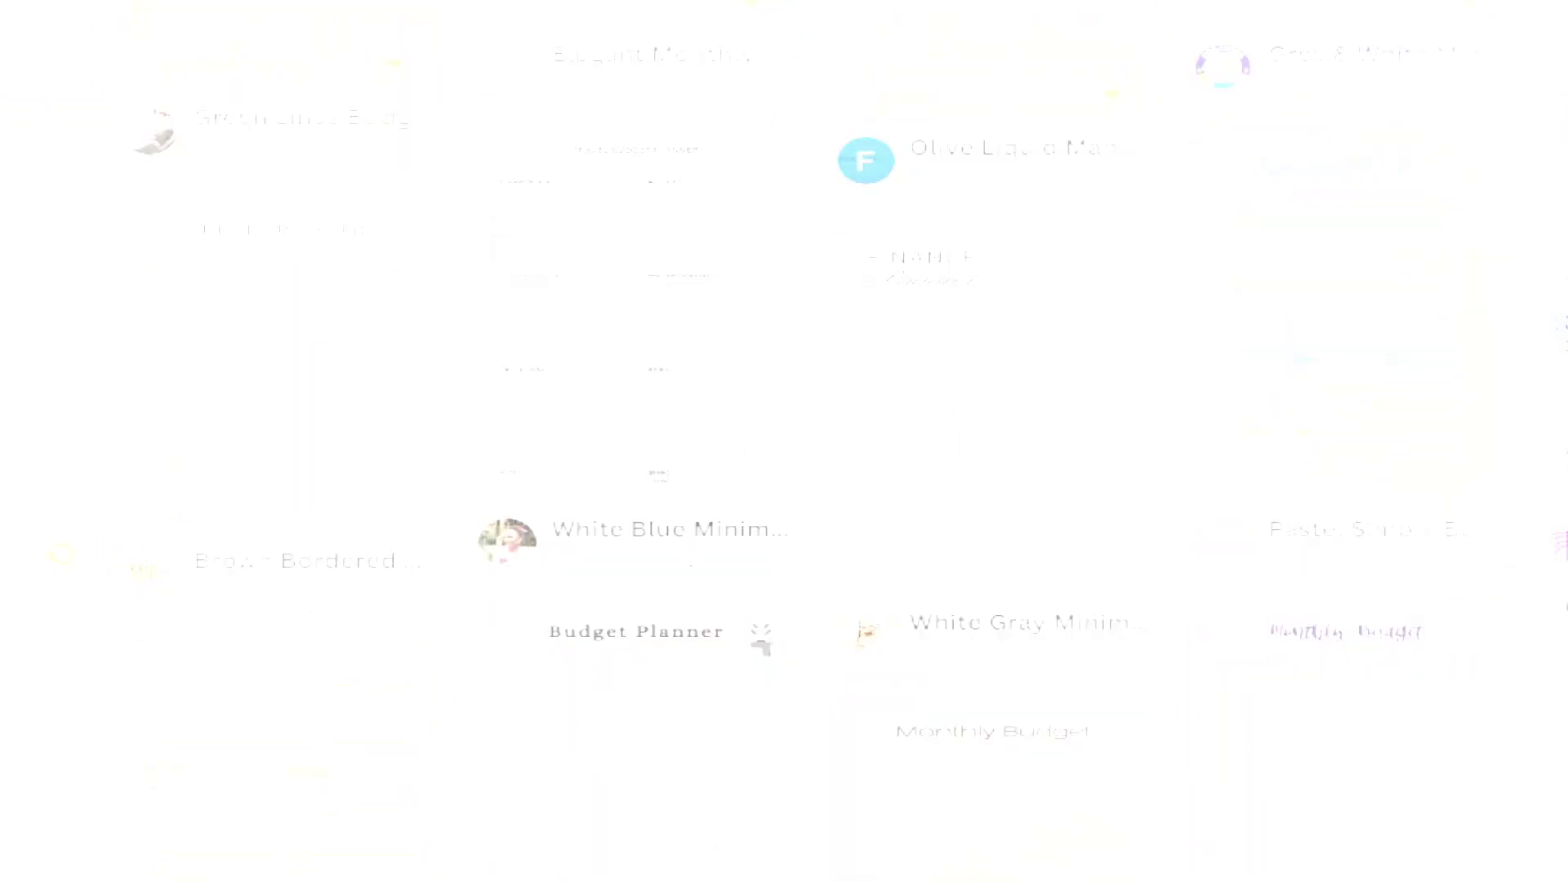
Step: Search the templates for "book cover" and browse the cover designs
click(1029, 33)
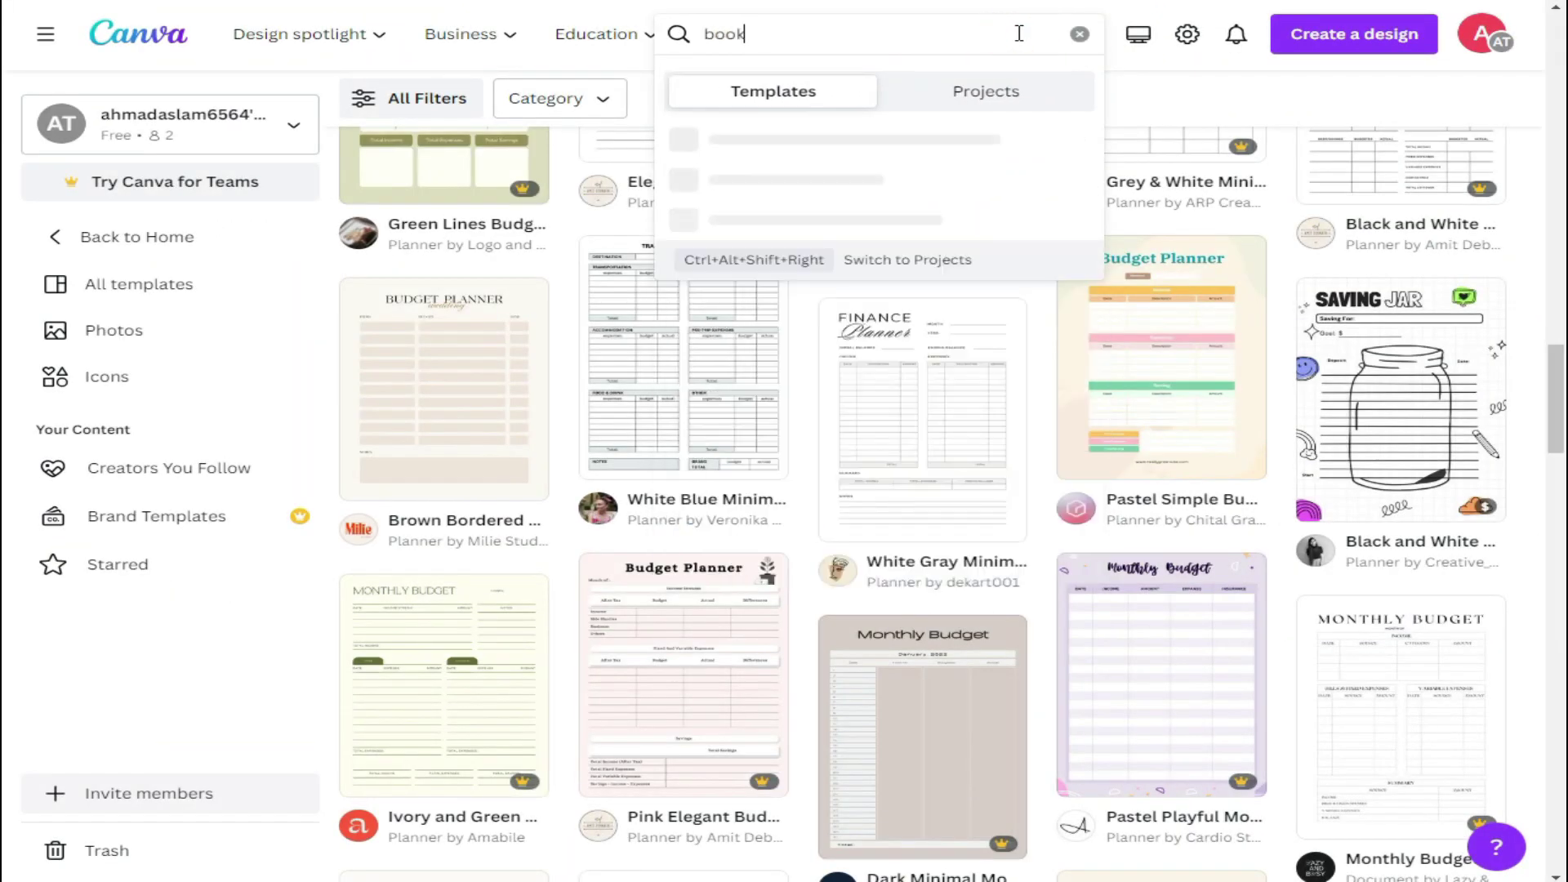
text(book cover)
key(Return)
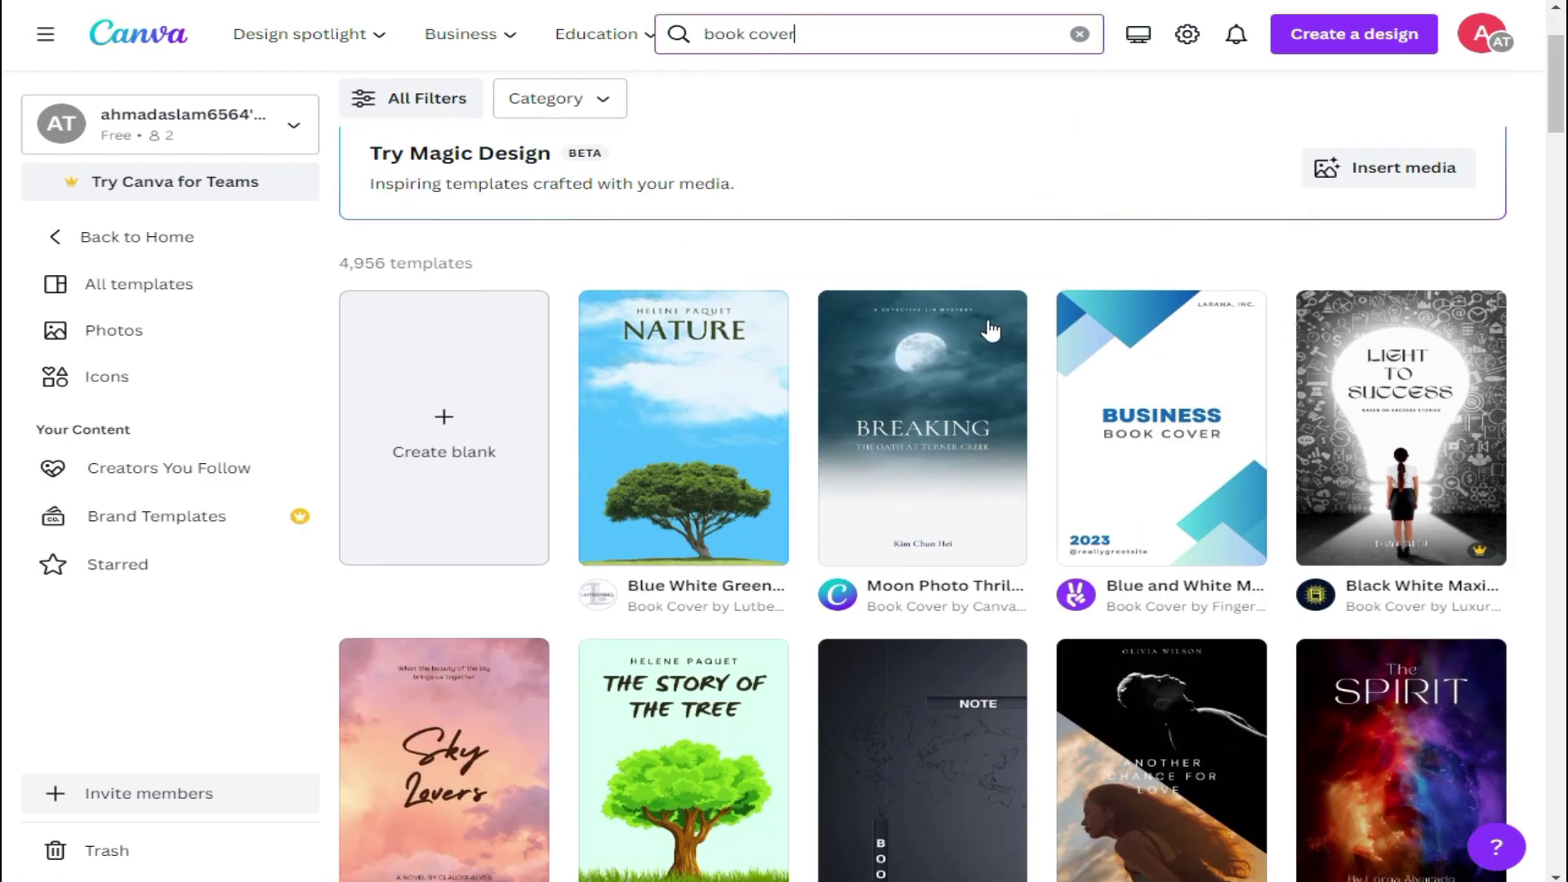
scroll(992, 343, down, 1)
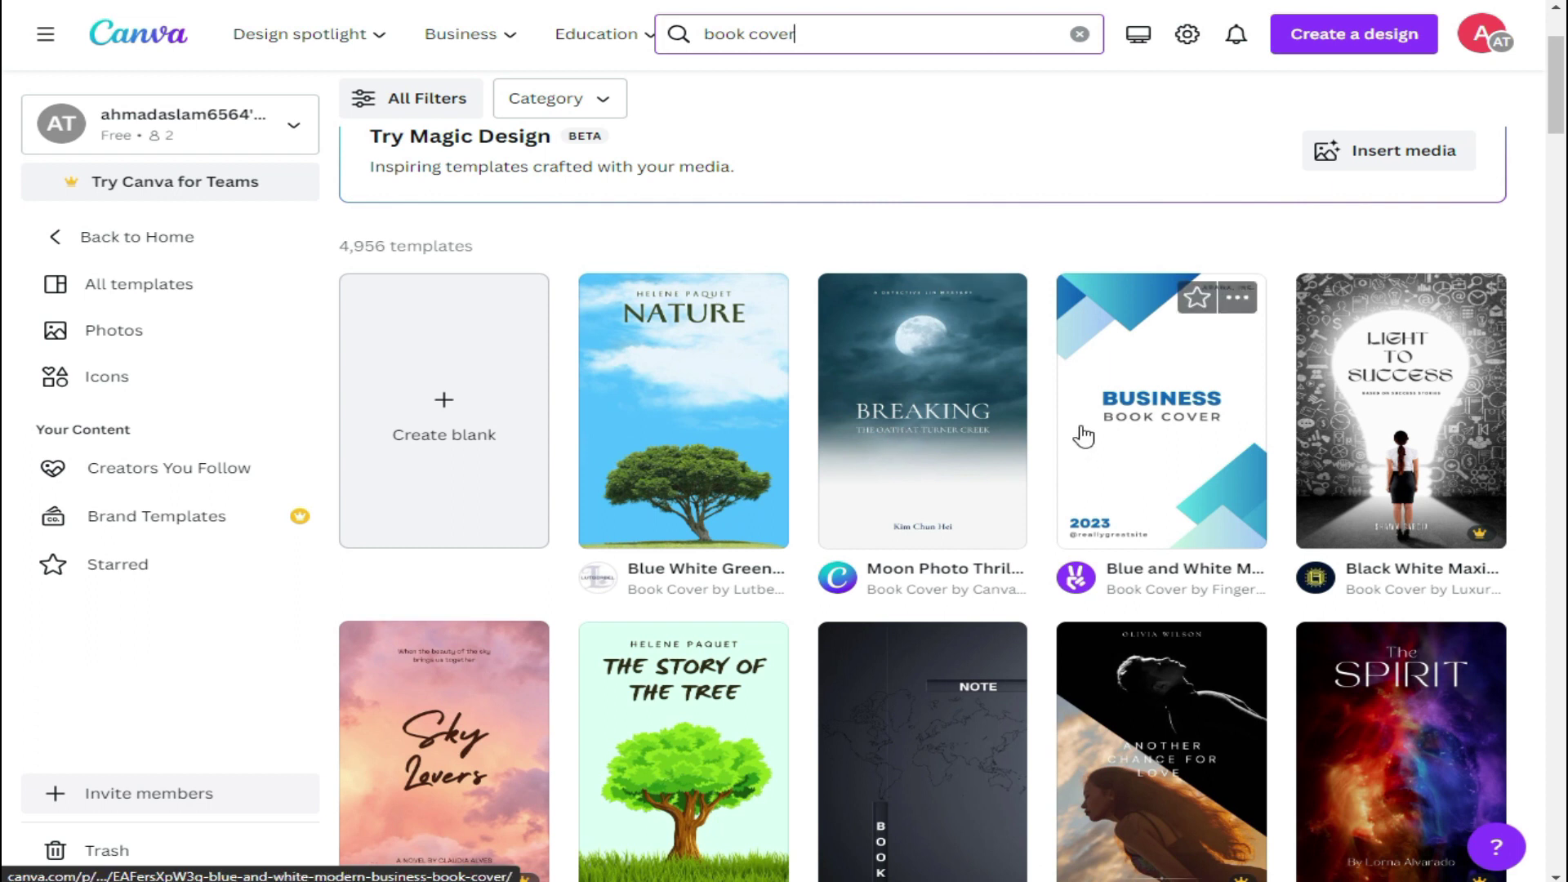
scroll(1083, 437, down, 3)
scroll(1108, 437, down, 1)
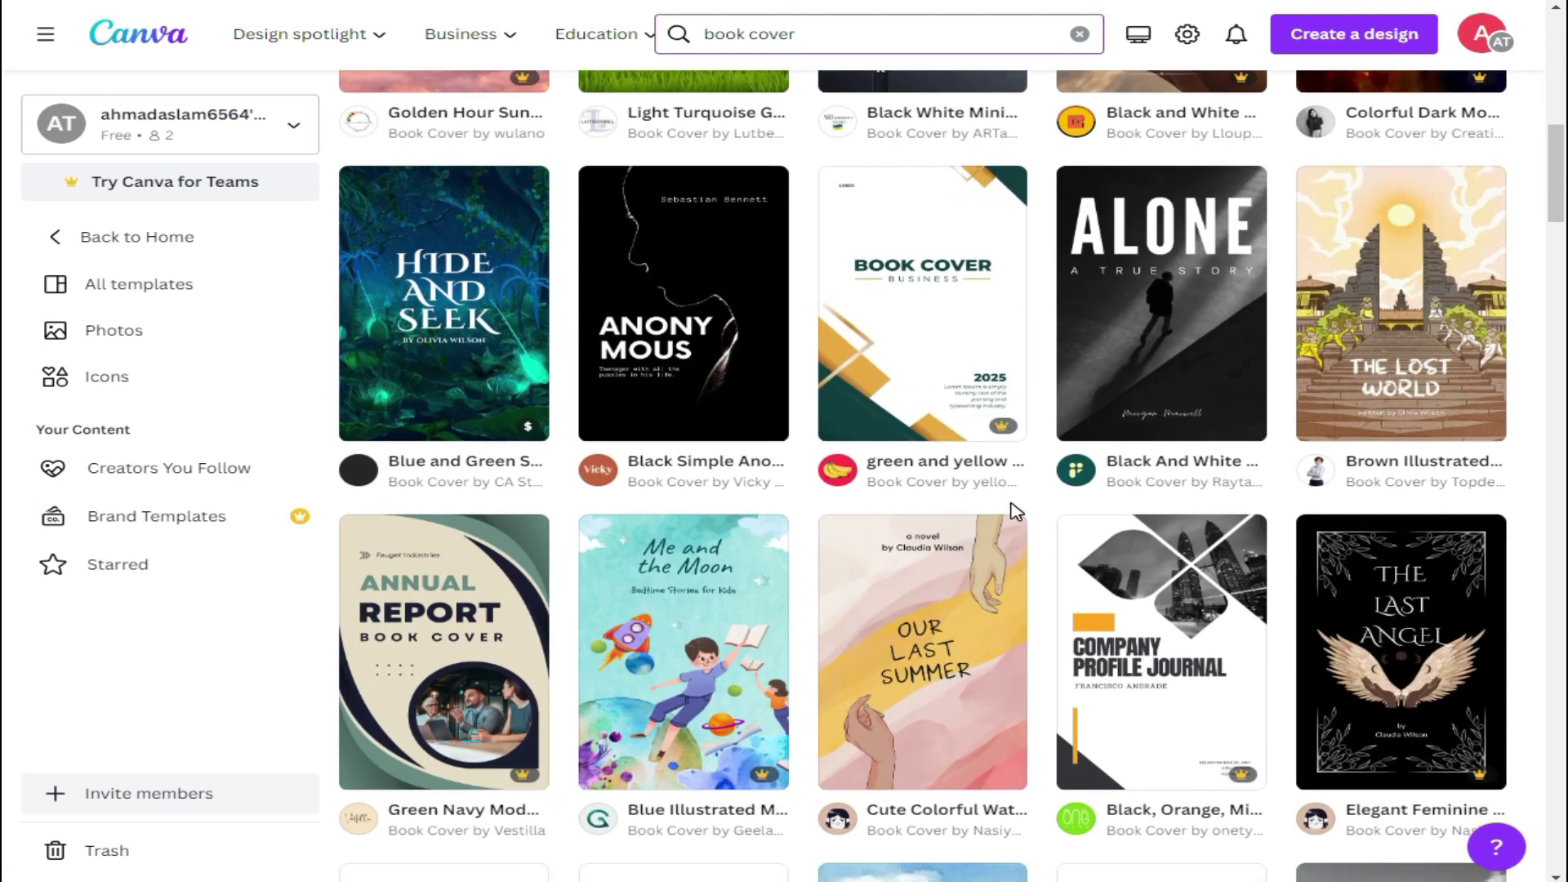
scroll(1015, 512, down, 5)
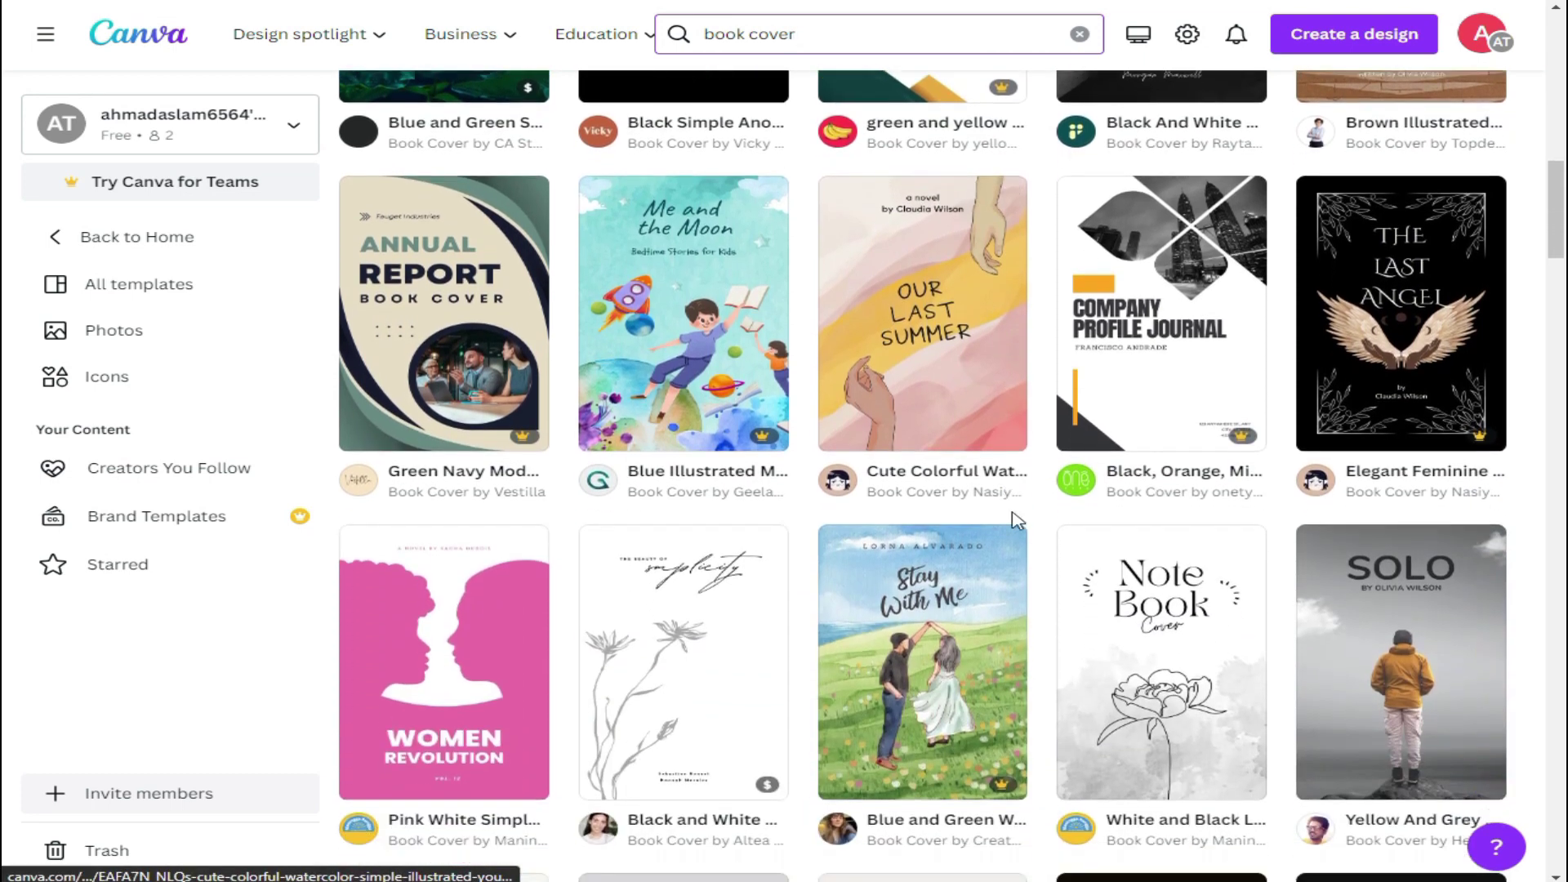
scroll(1017, 520, down, 5)
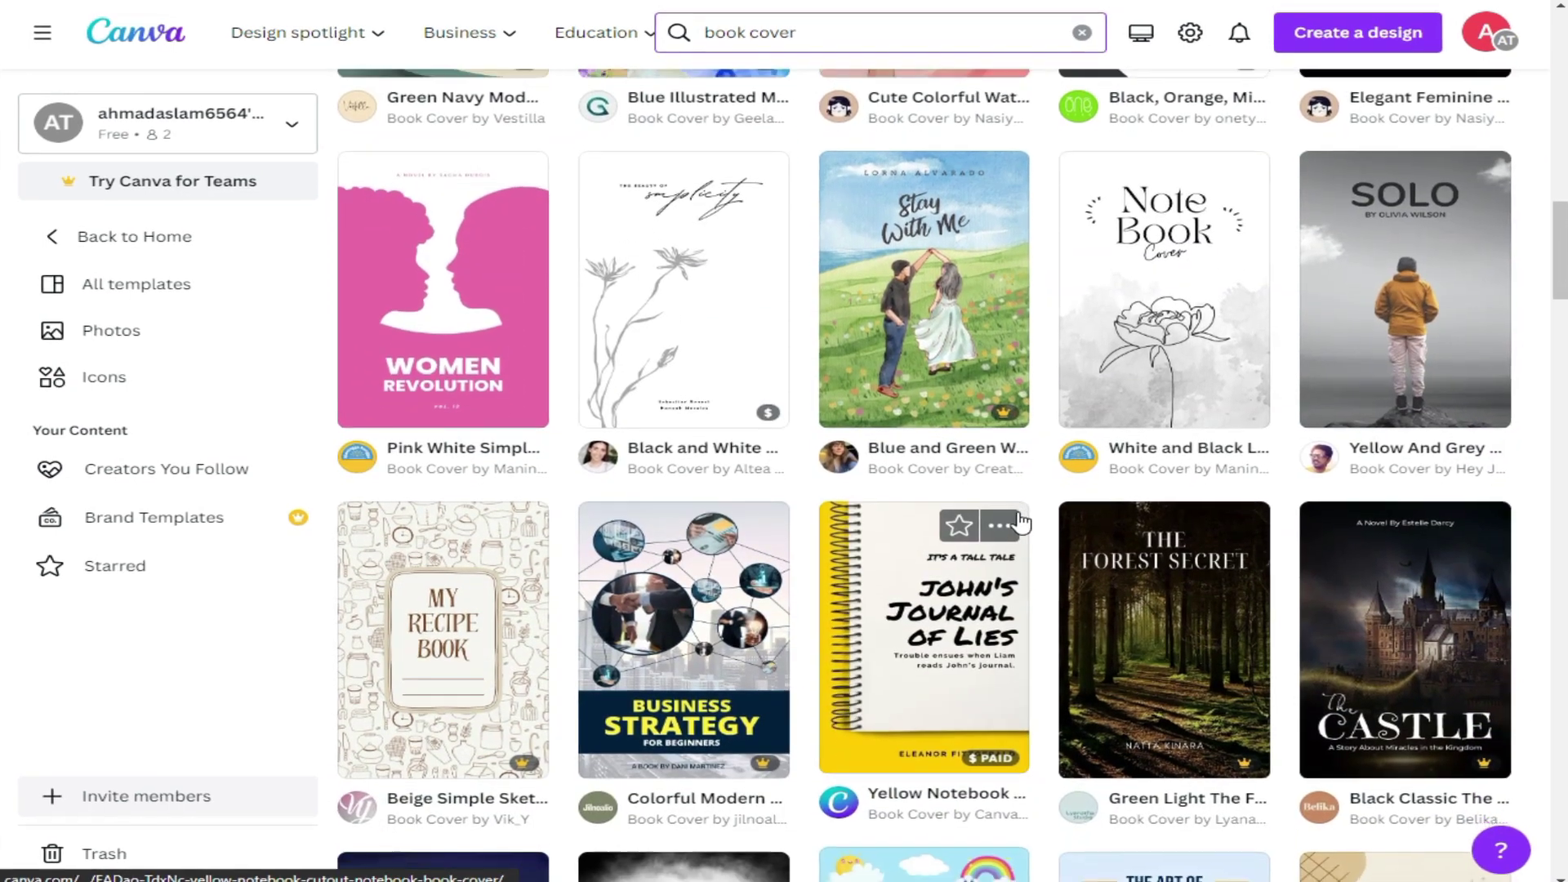
scroll(1023, 522, down, 7)
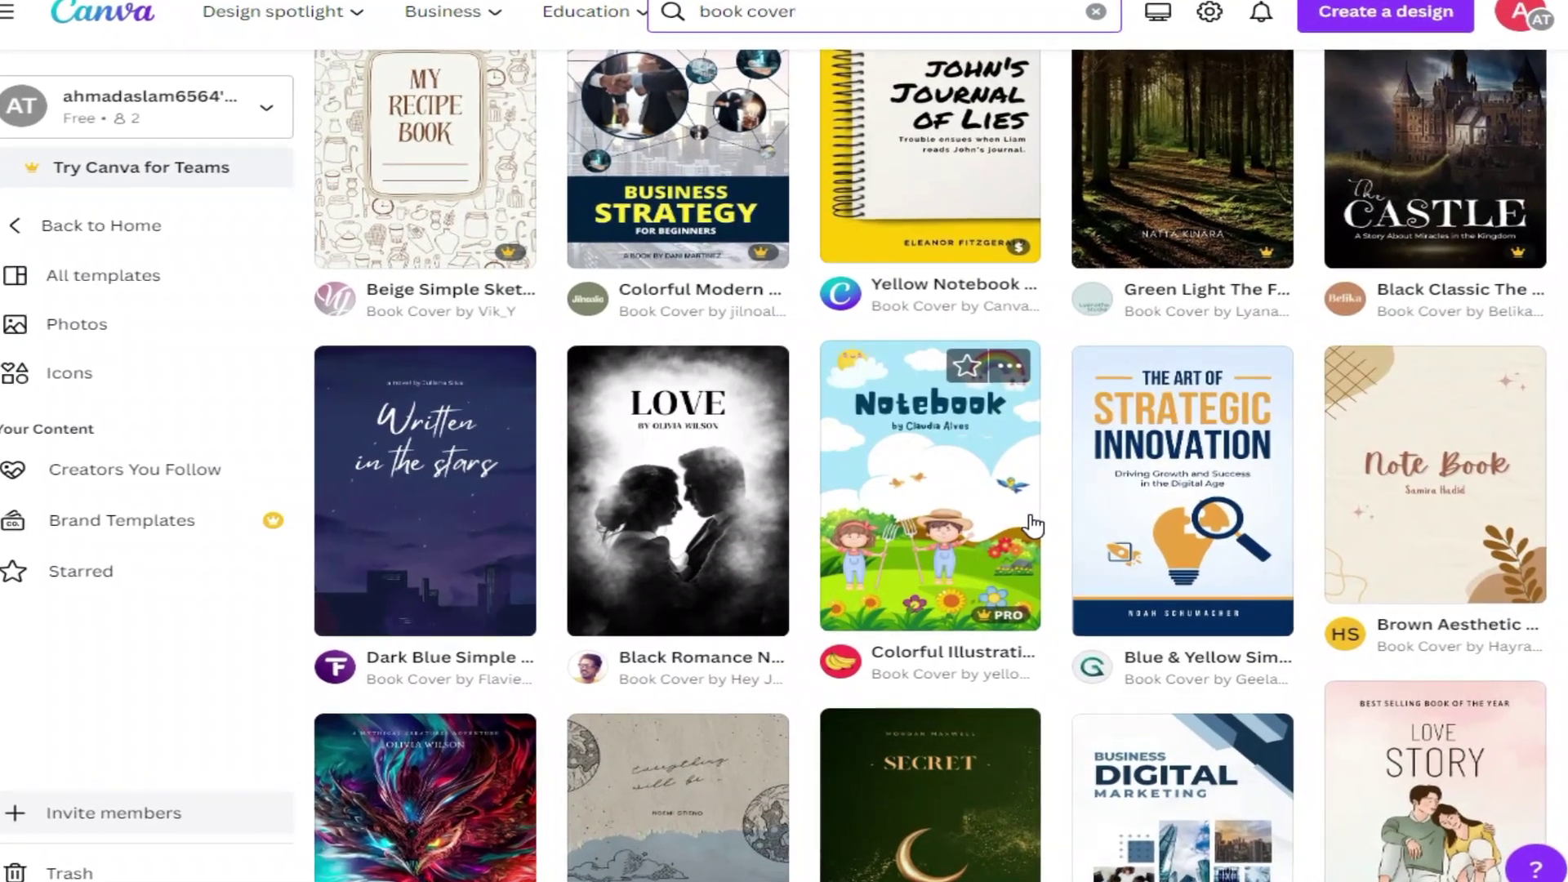
scroll(1033, 525, down, 3)
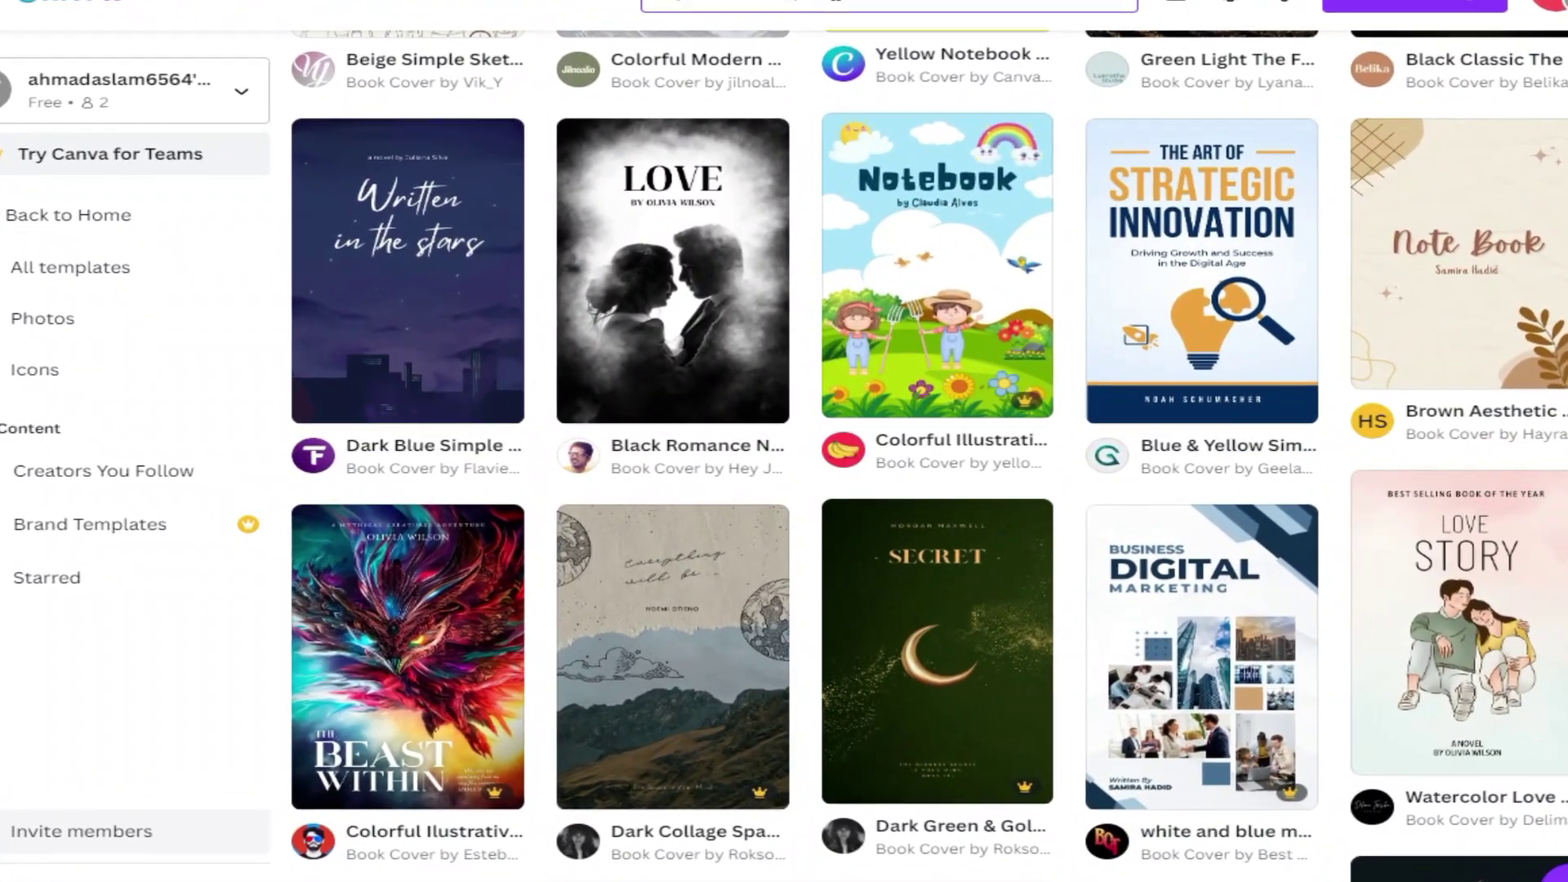
click(968, 12)
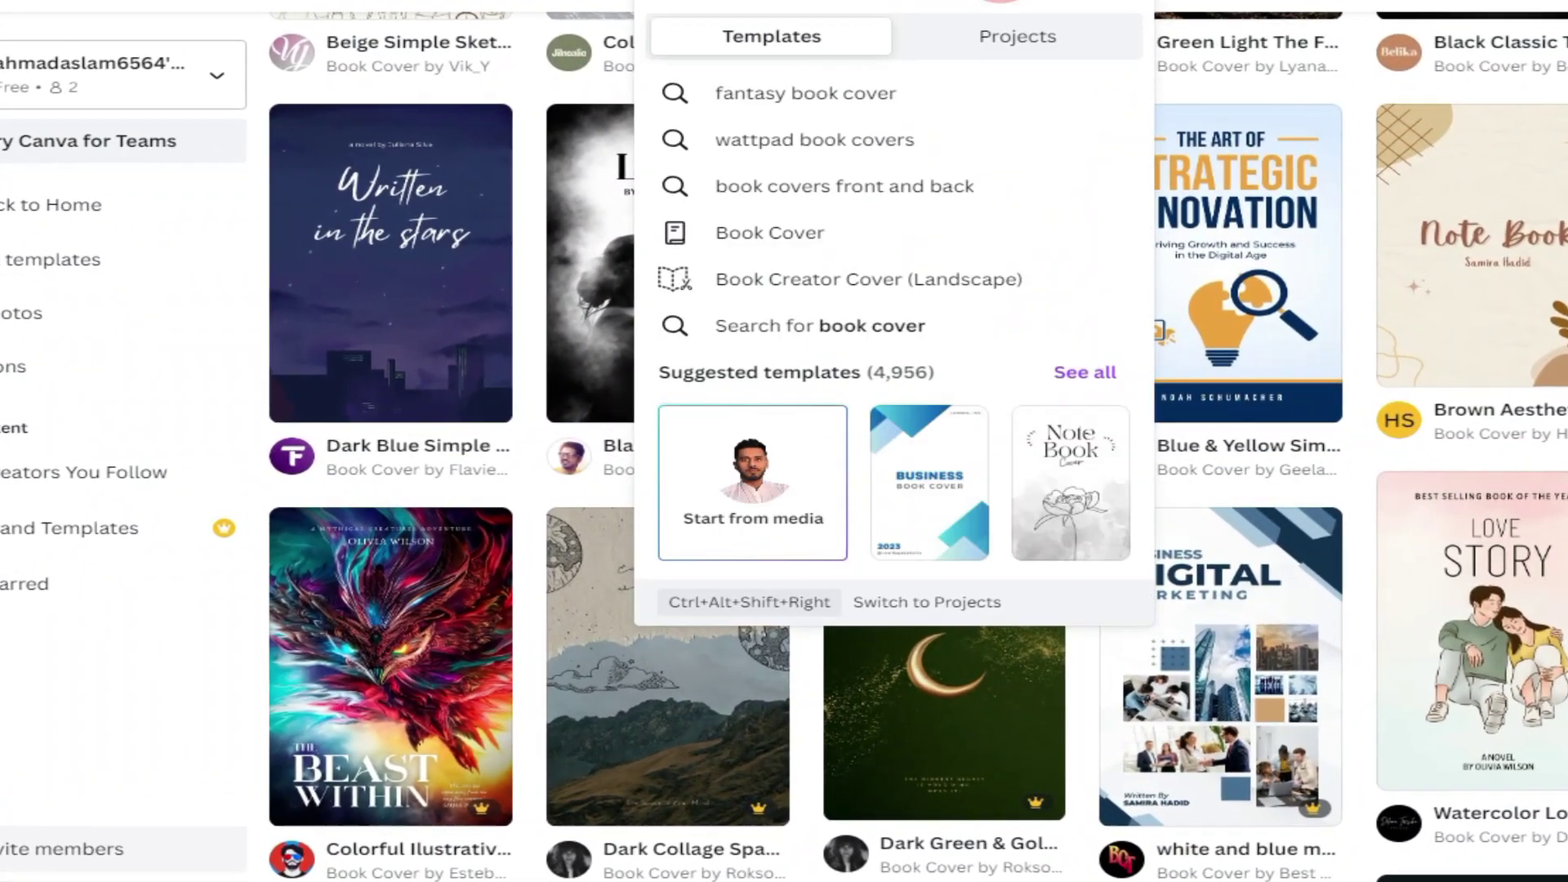
scroll(1386, 462, down, 6)
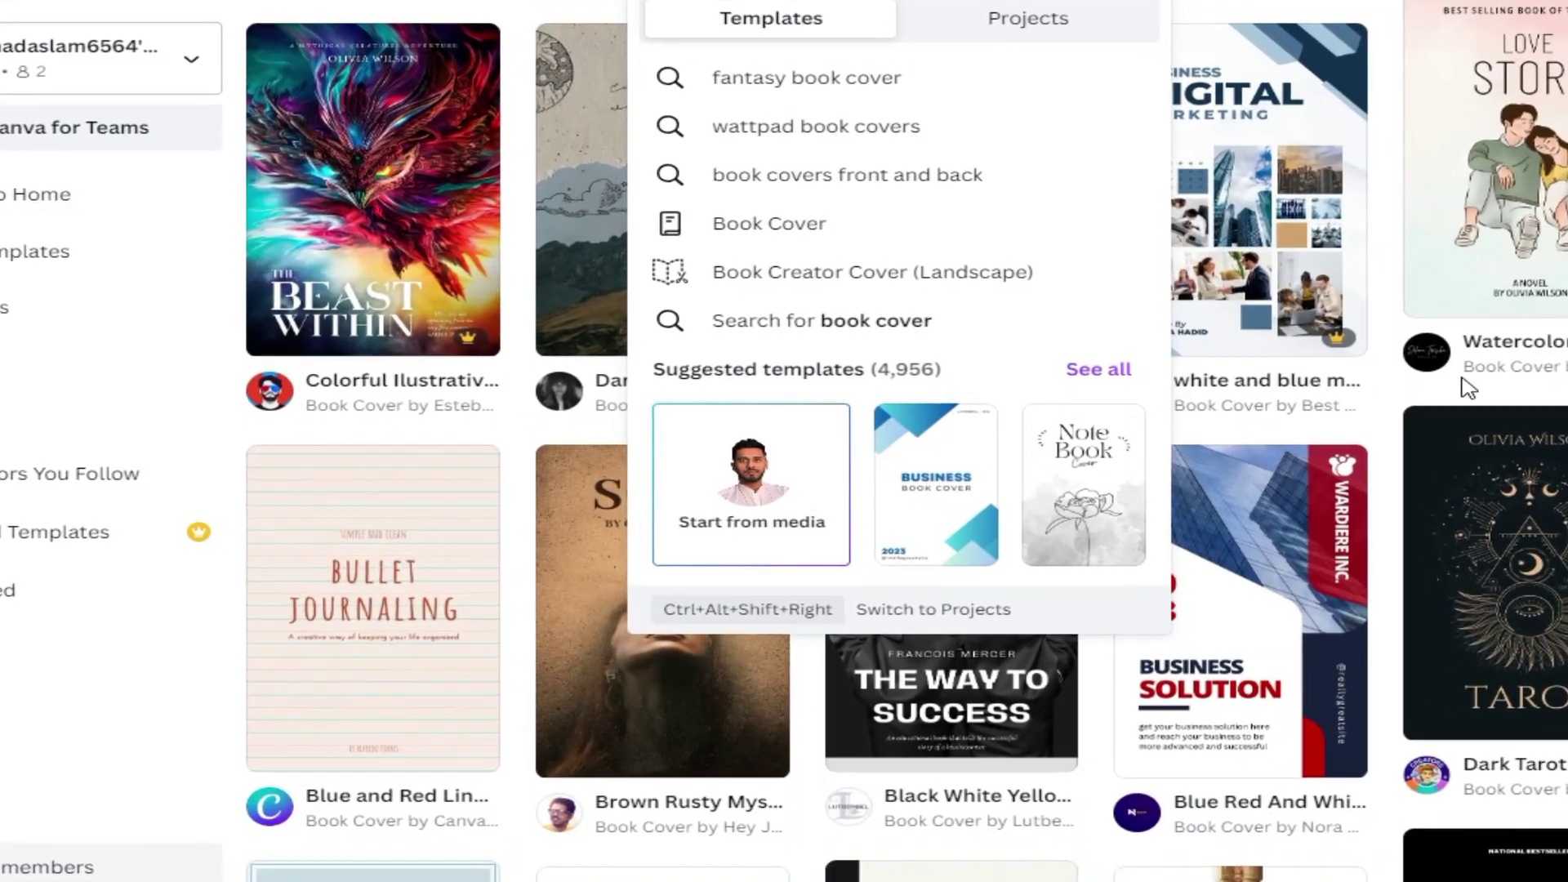
key(Escape)
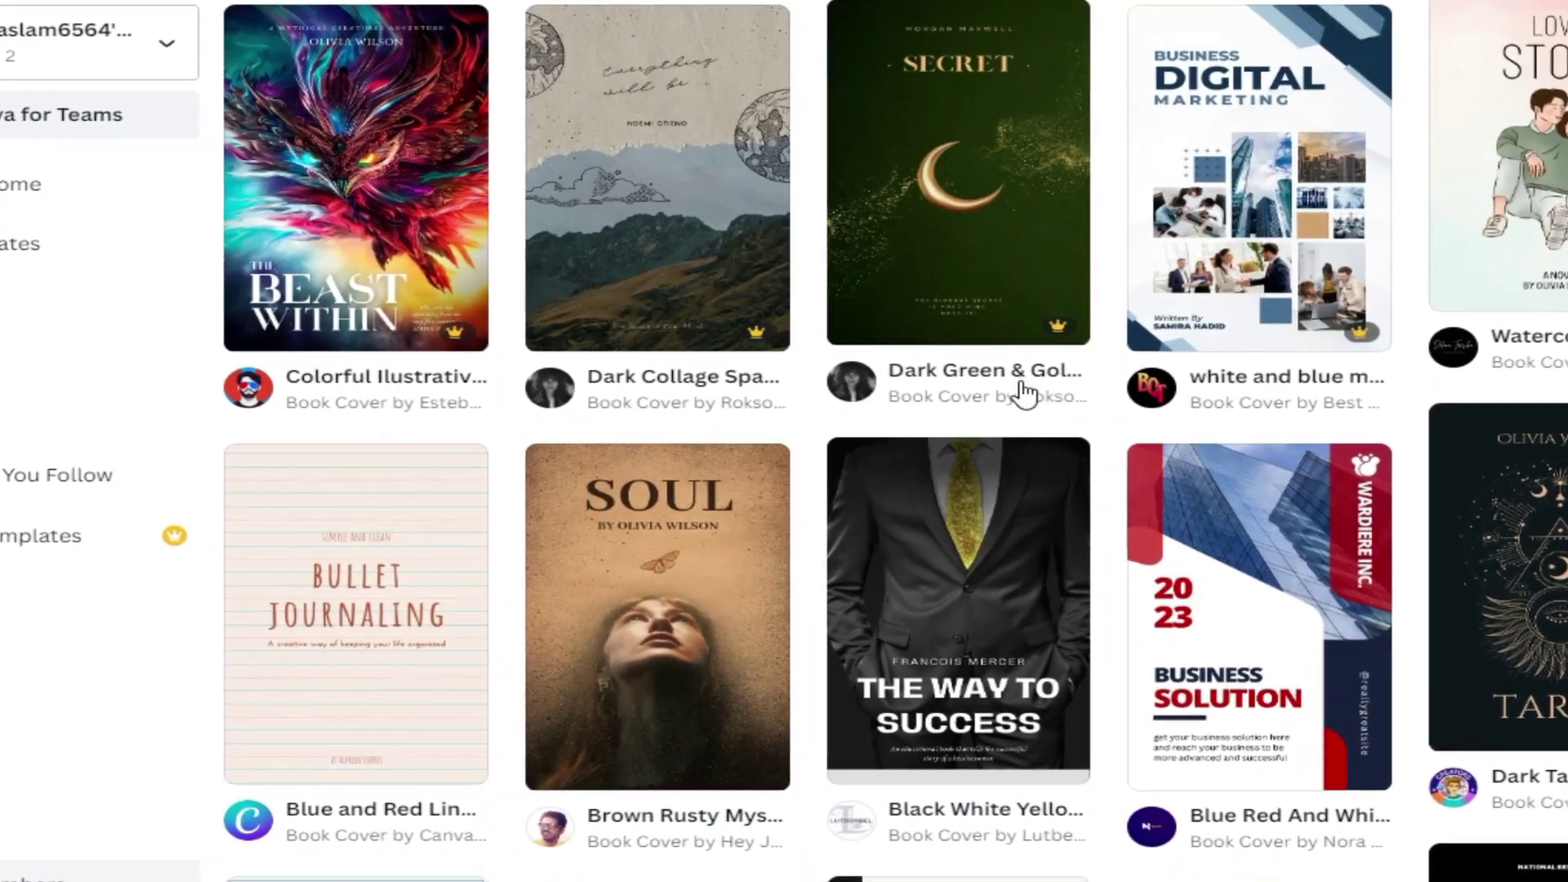
scroll(1026, 394, down, 6)
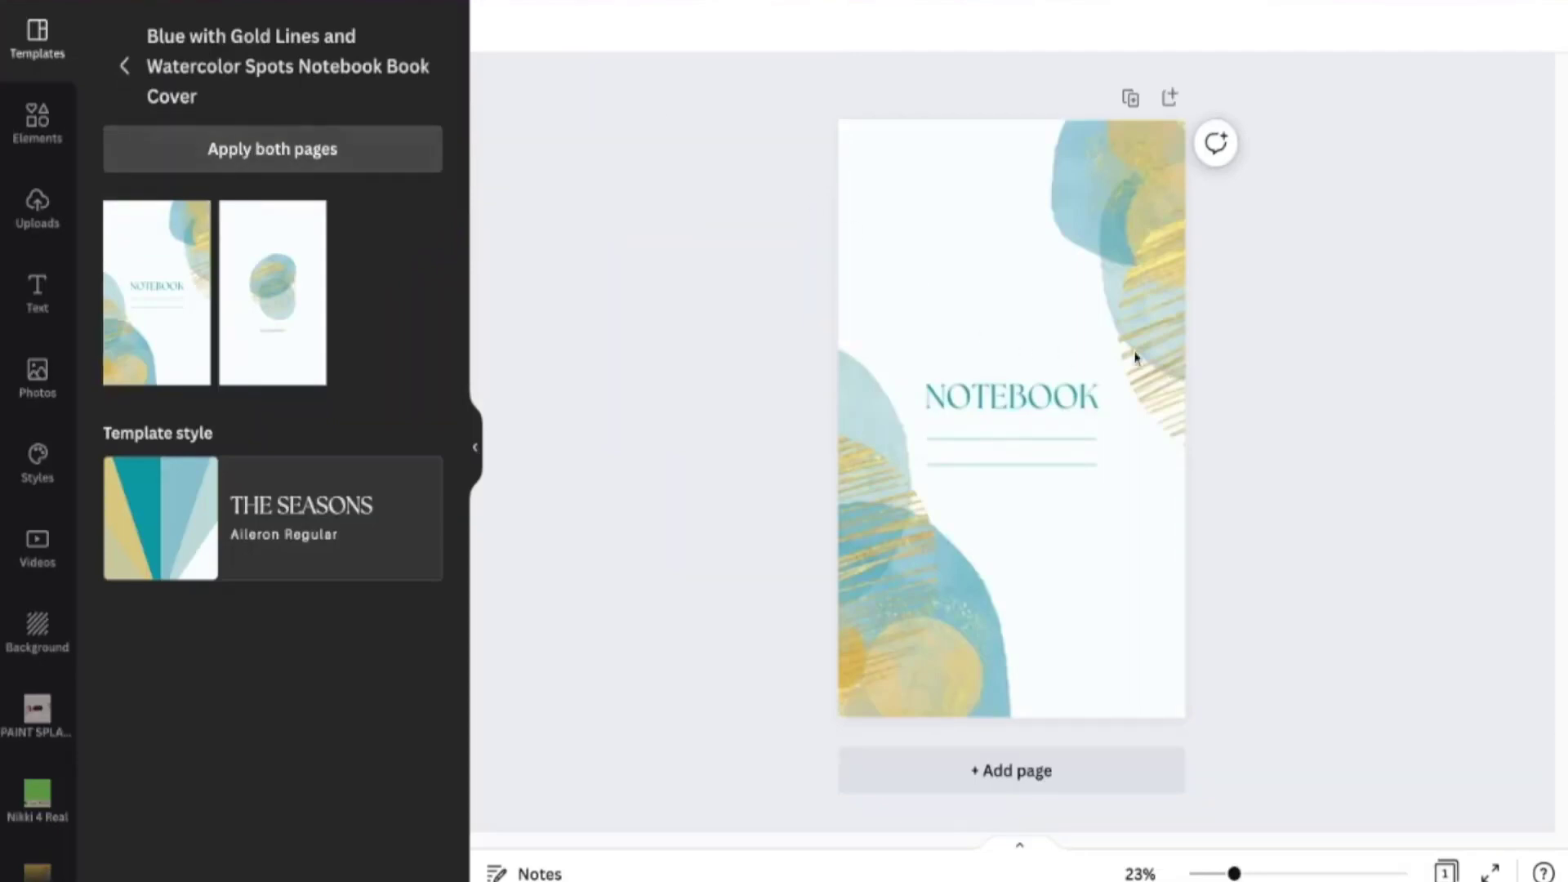
Step: Replace the NOTEBOOK title on page 1 of the book cover with "BUDGET PLANNER"
scroll(1278, 472, down, 5)
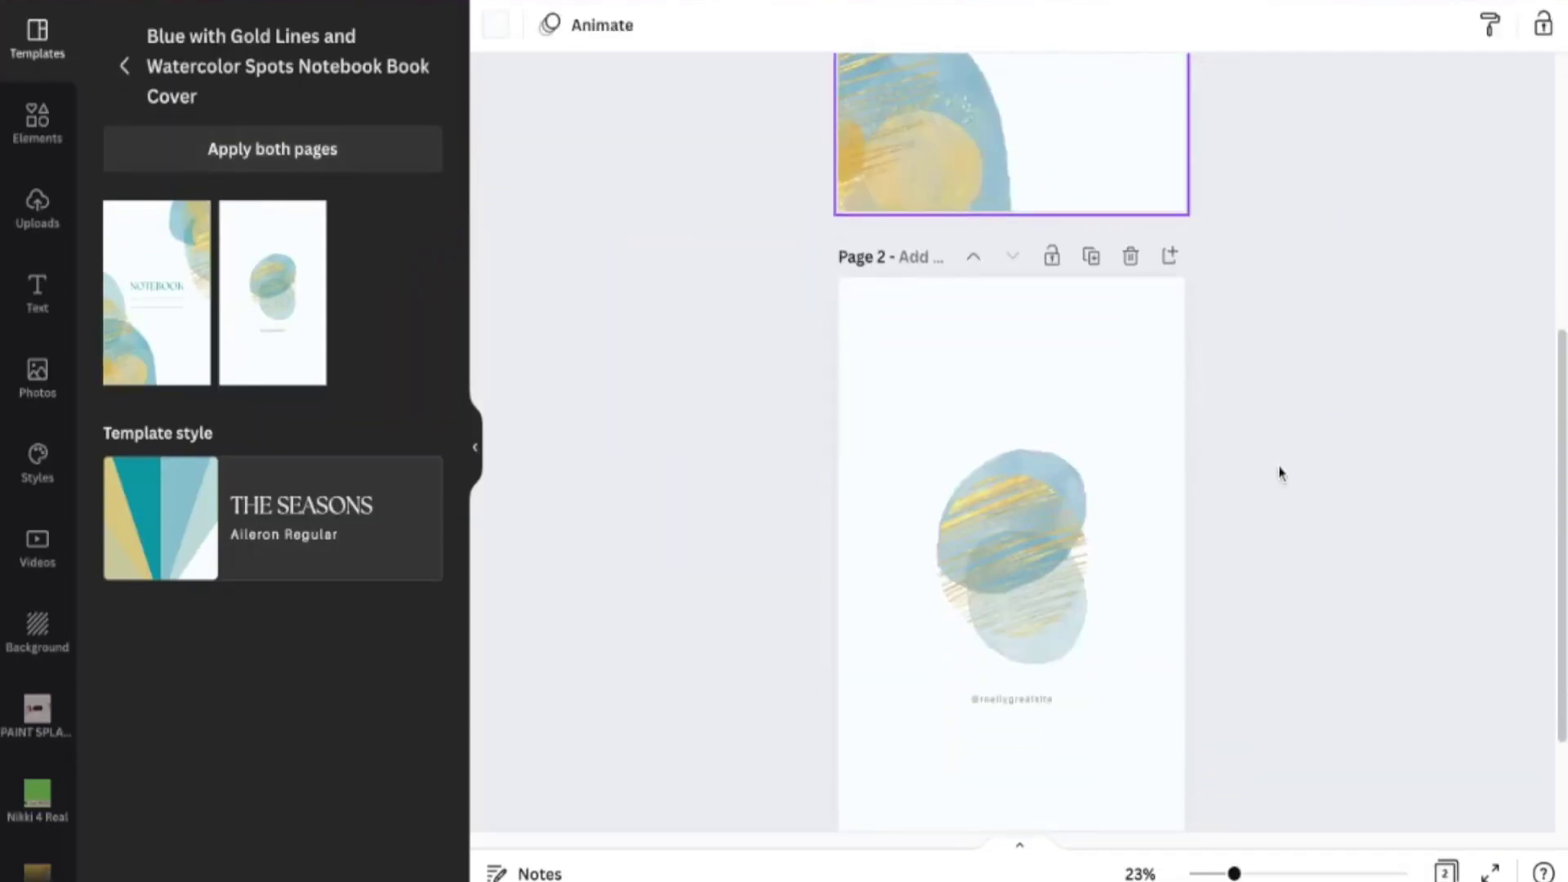
scroll(1279, 472, up, 5)
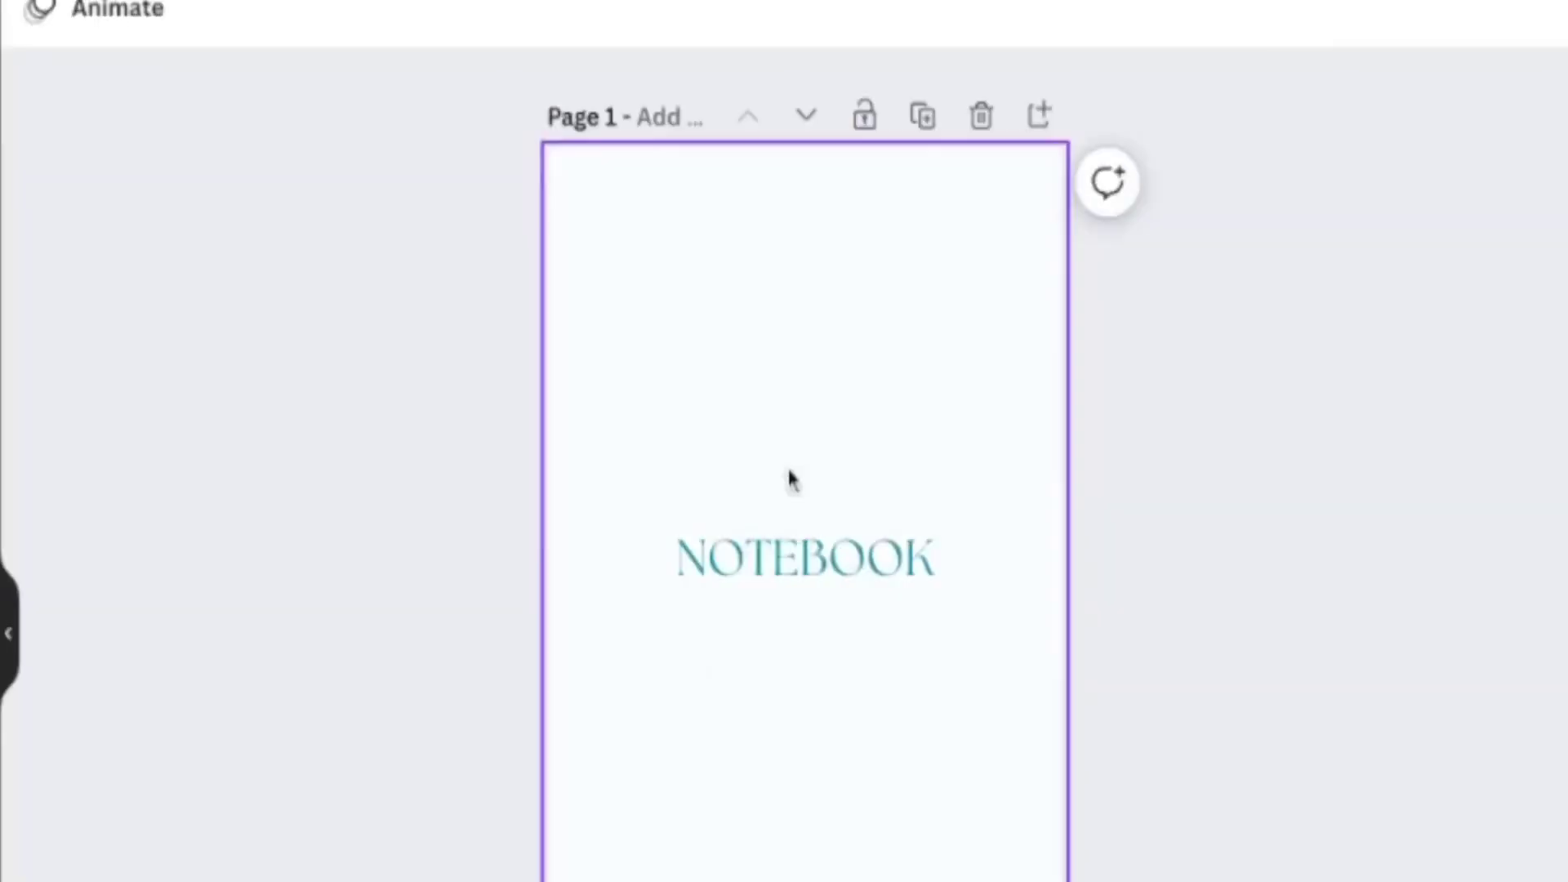
double_click(806, 553)
text(BUDGET PLANNER)
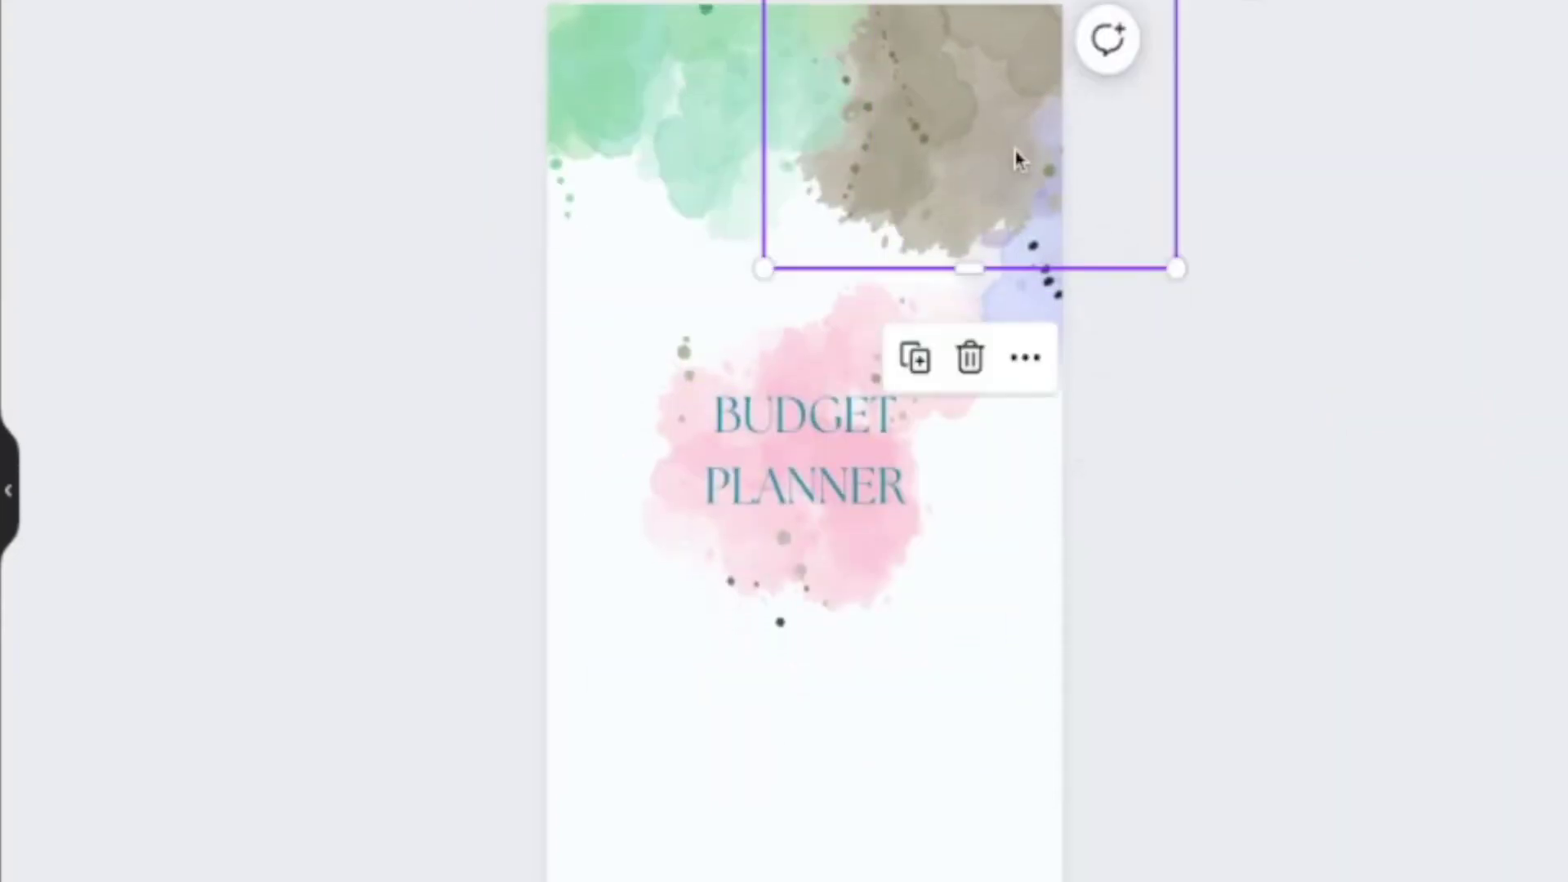
Step: Shift the brown watercolor splash in the cover's upper right corner slightly to the left
click(1138, 228)
mouse_move(998, 129)
mouse_down()
mouse_move(911, 129)
mouse_move(974, 129)
mouse_up()
click(843, 406)
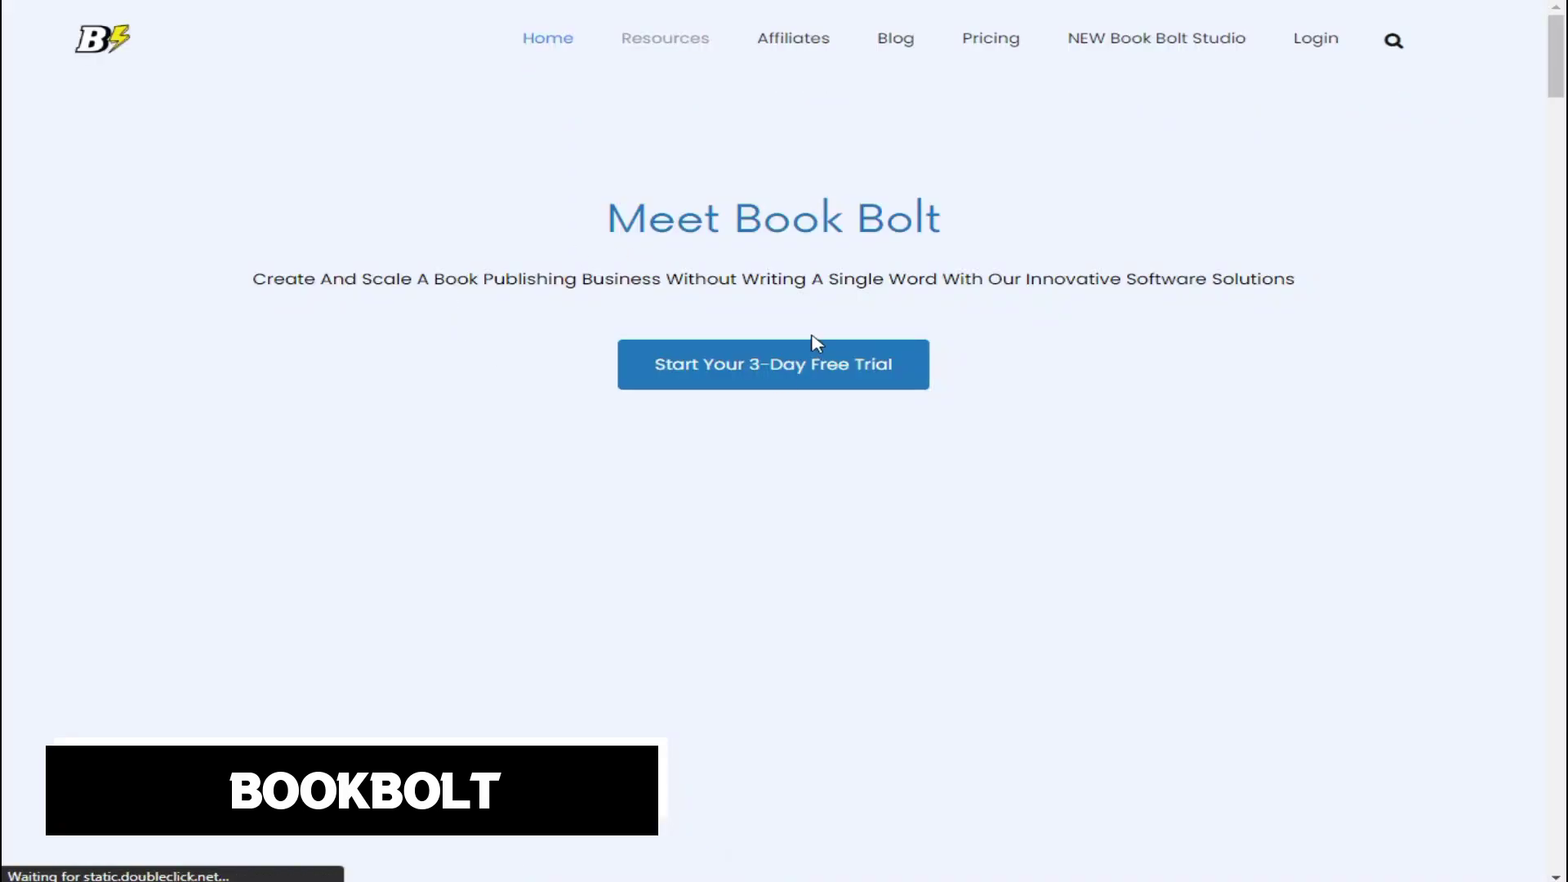
Step: Review the Book Bolt home page, including its research tools and the Book Bolt Studio features
scroll(770, 339, down, 4)
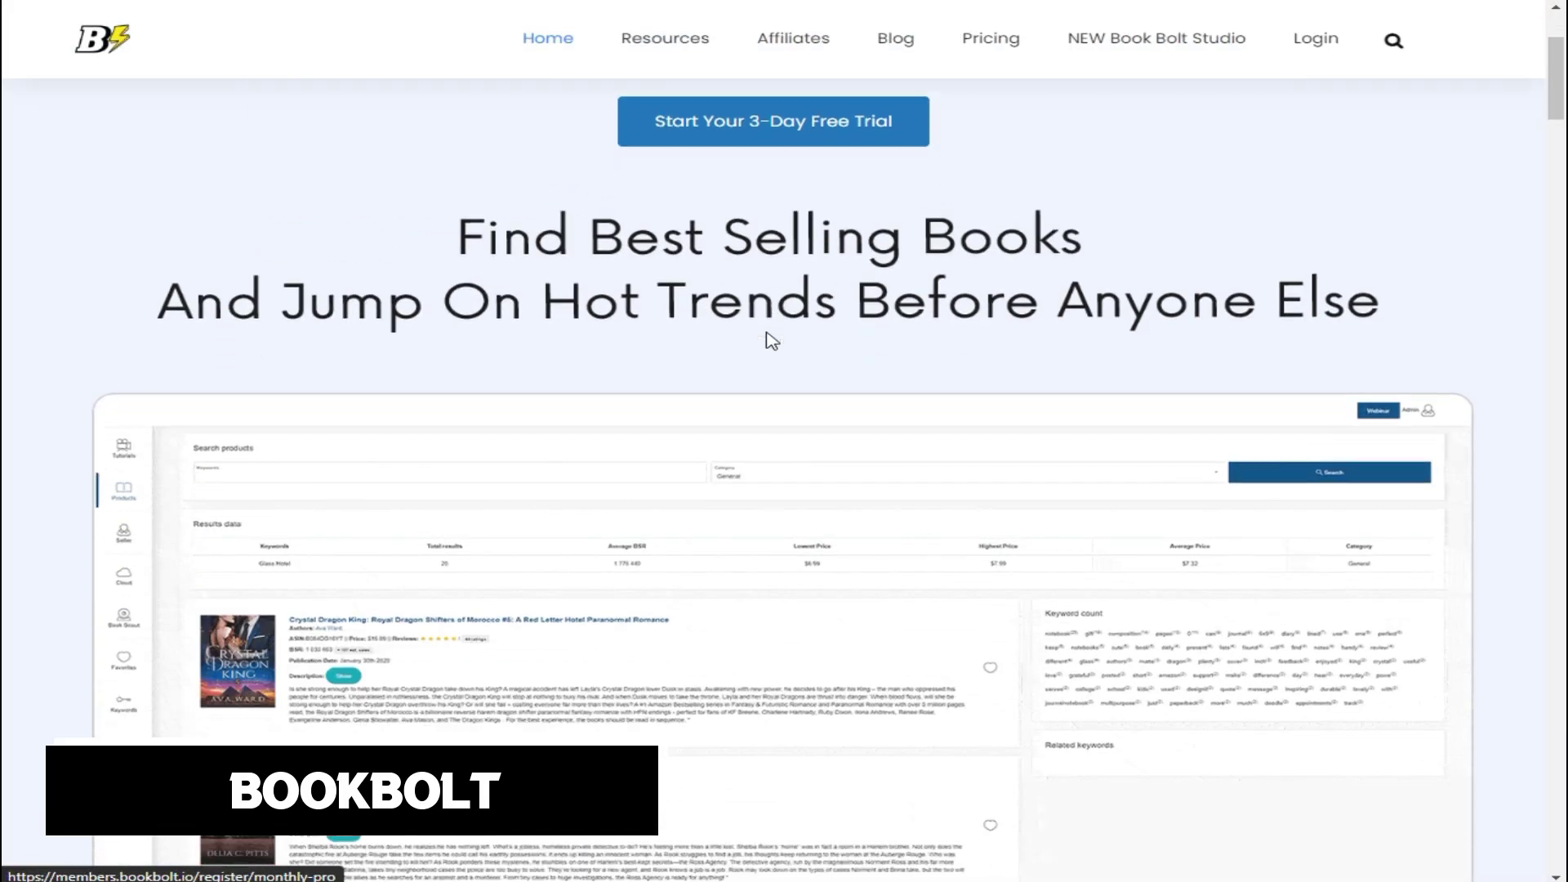
scroll(773, 340, down, 5)
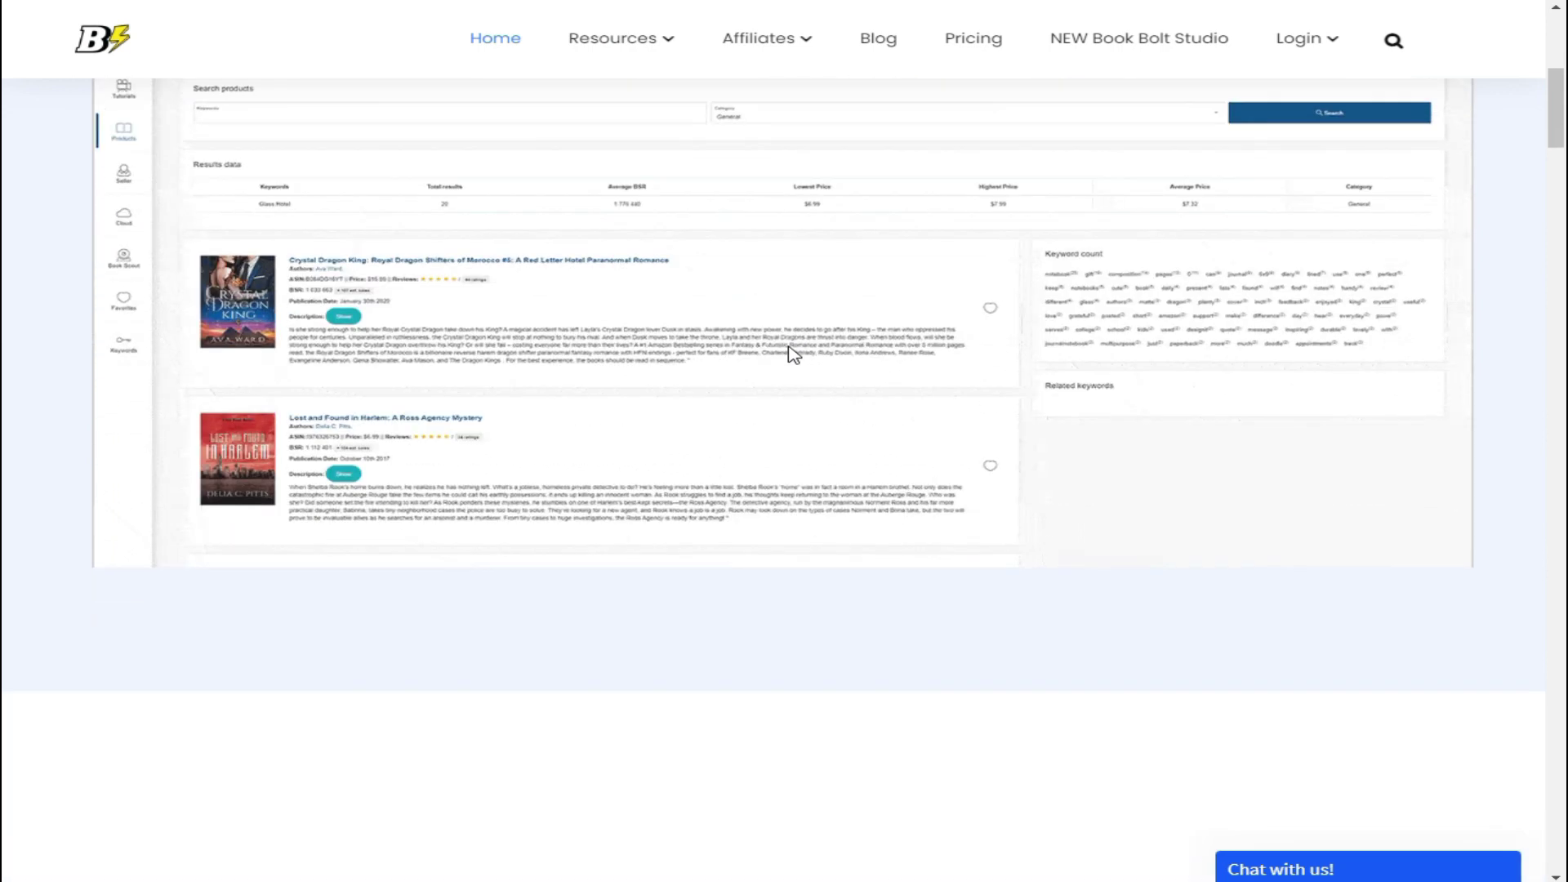
scroll(794, 354, down, 3)
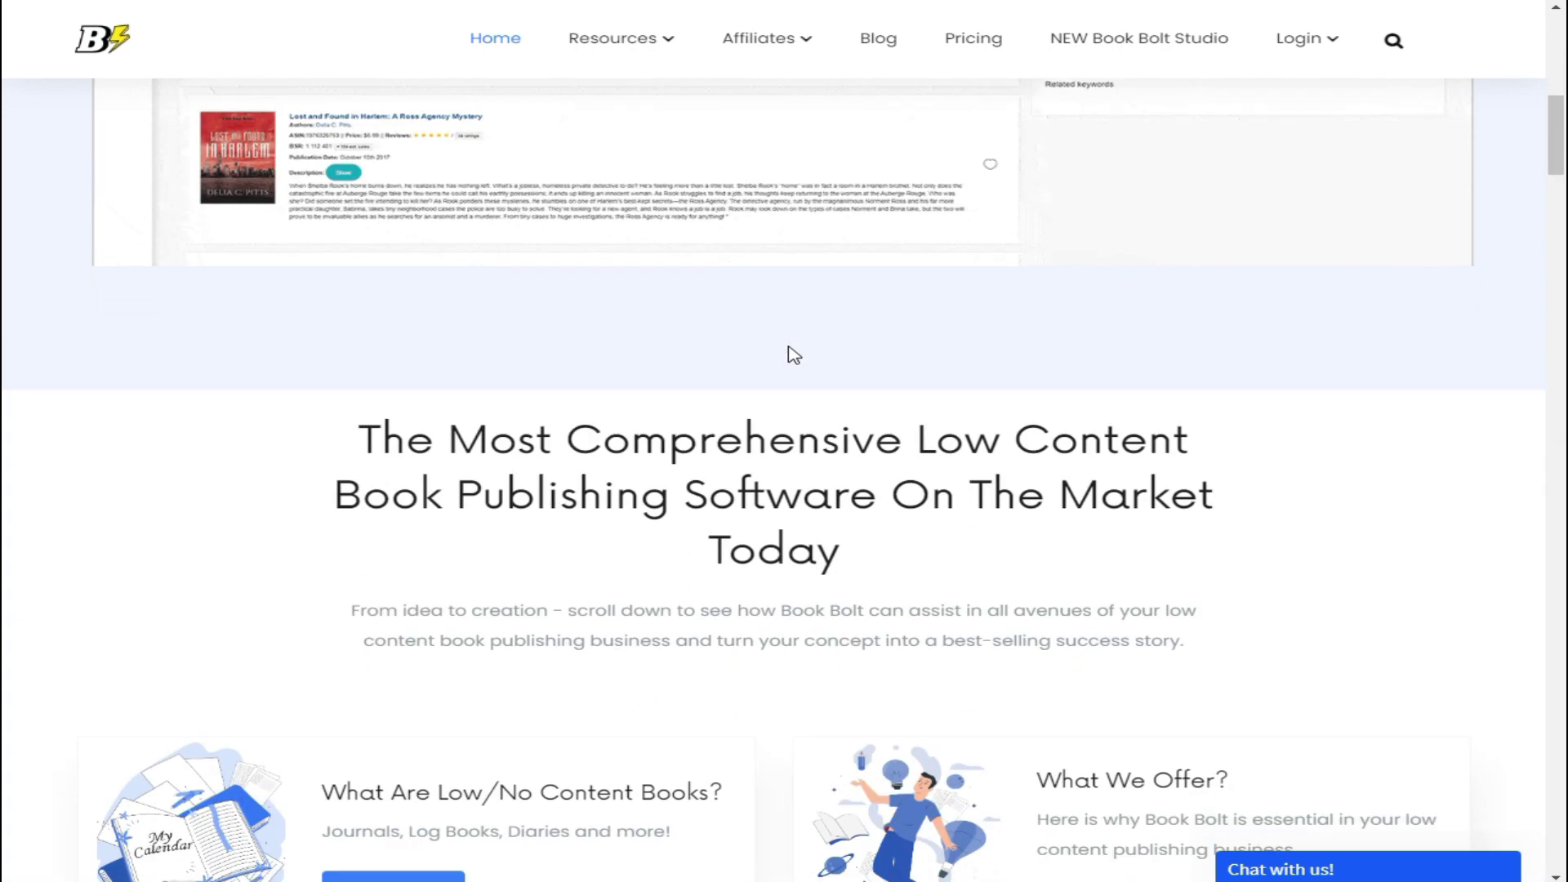
scroll(794, 354, down, 10)
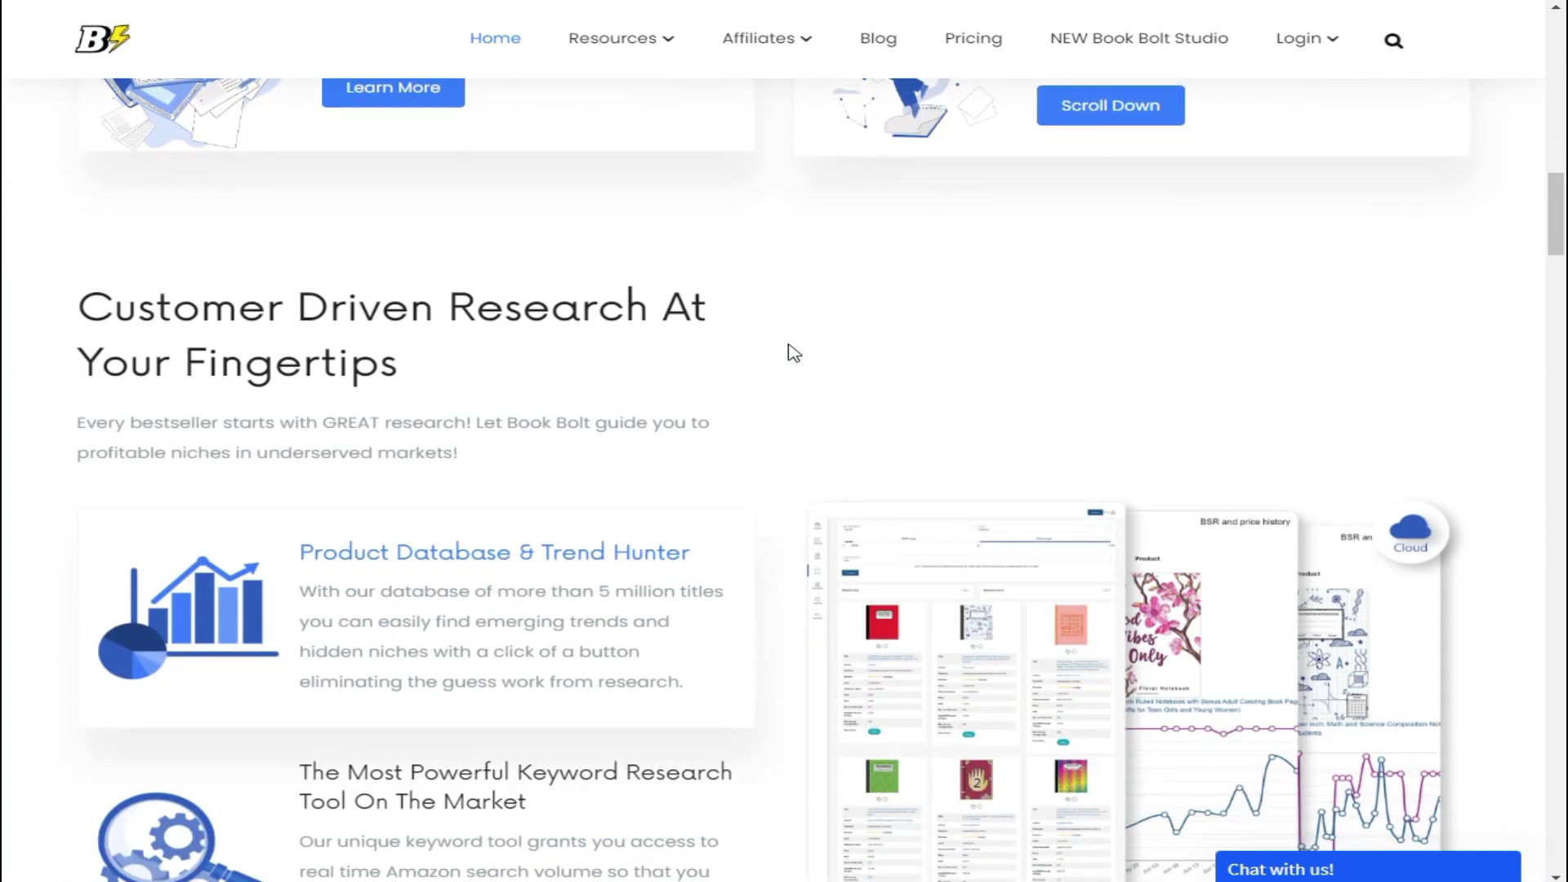
scroll(794, 354, down, 6)
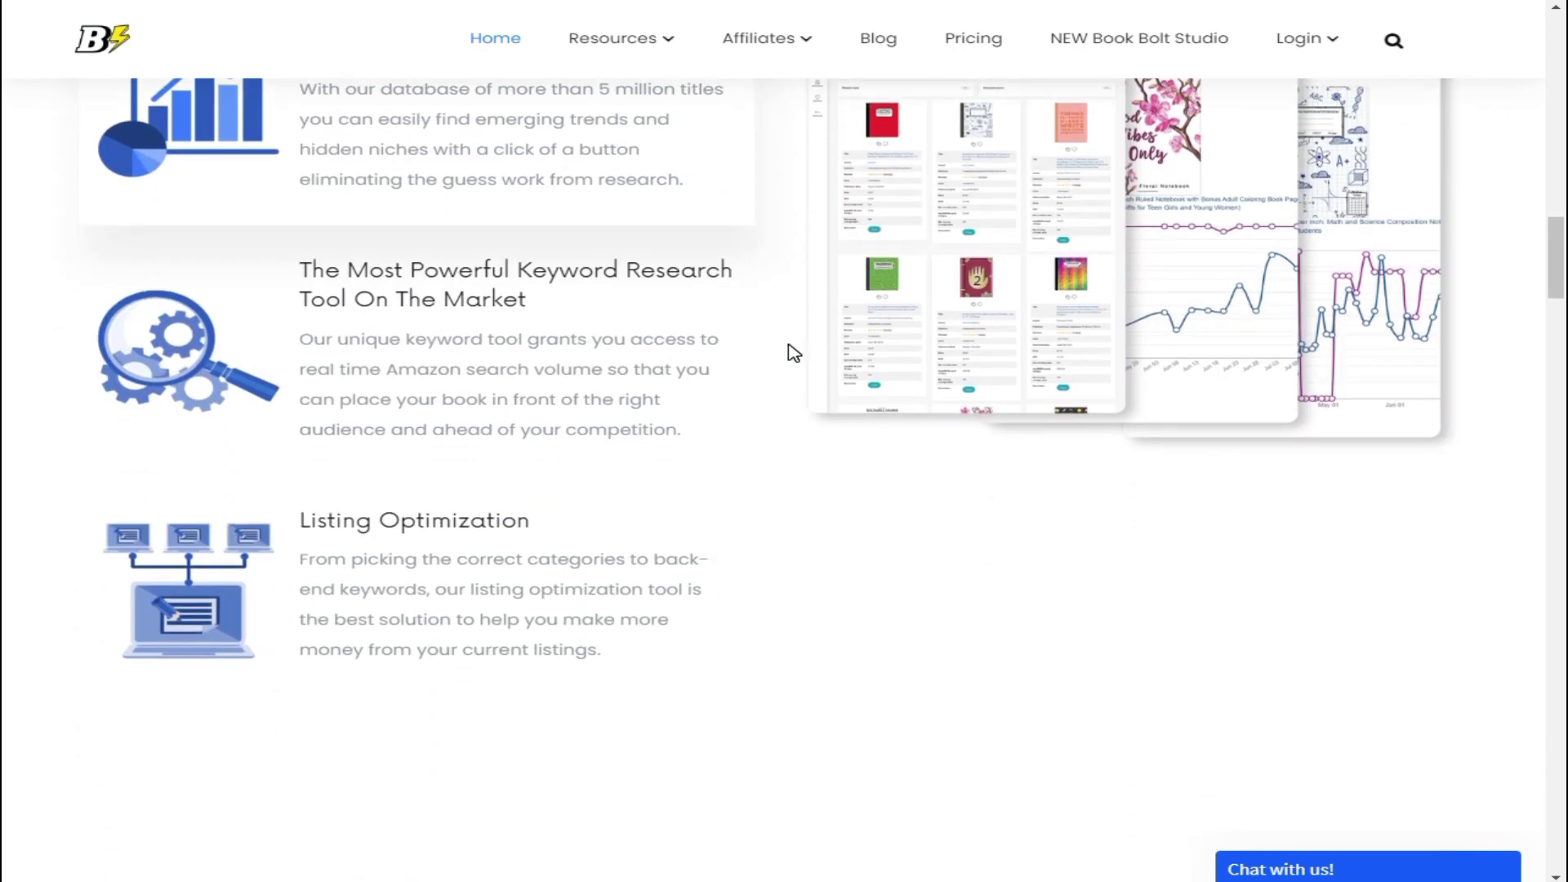
scroll(794, 354, down, 8)
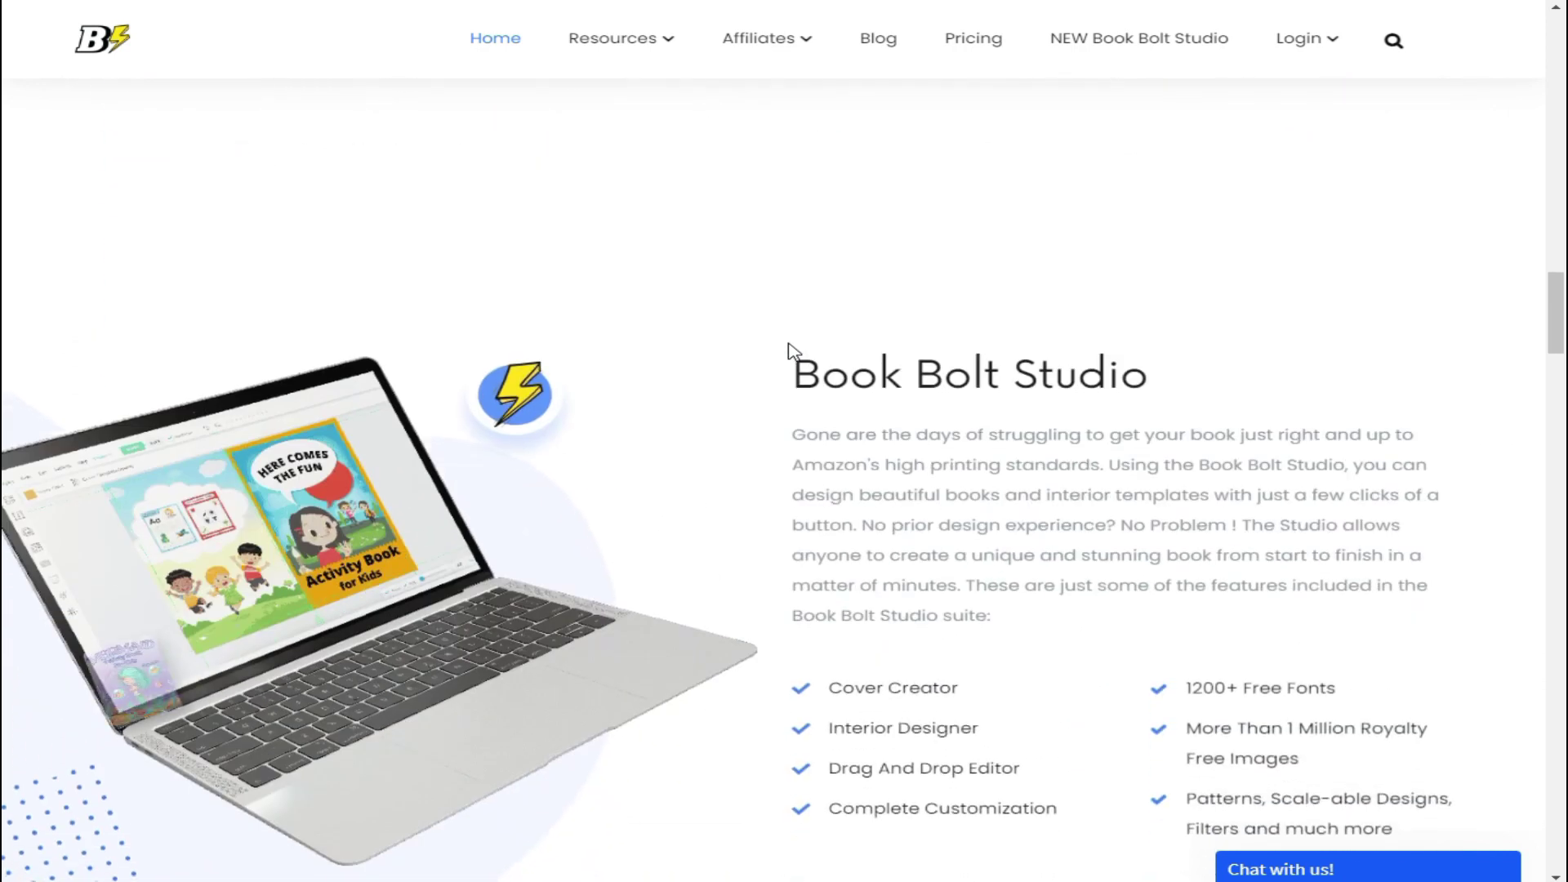
scroll(792, 350, down, 4)
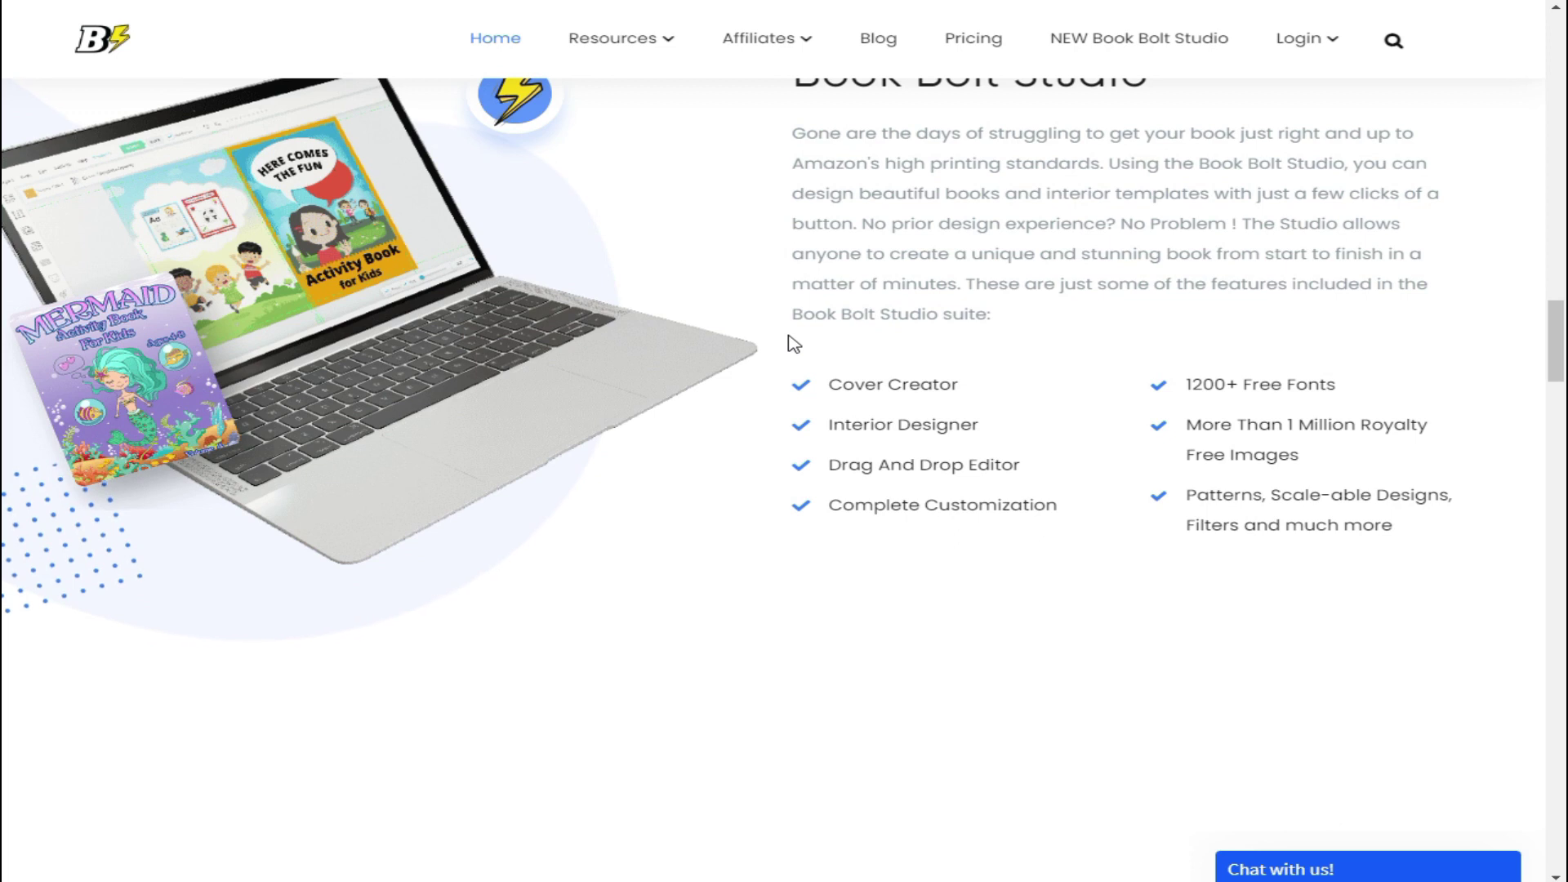
Step: Examine the Book Bolt Studio interior creation features and the time-saving listing and Amazon research utilities on the home page
scroll(794, 343, up, 1)
scroll(794, 343, down, 9)
scroll(795, 343, down, 2)
scroll(794, 344, up, 5)
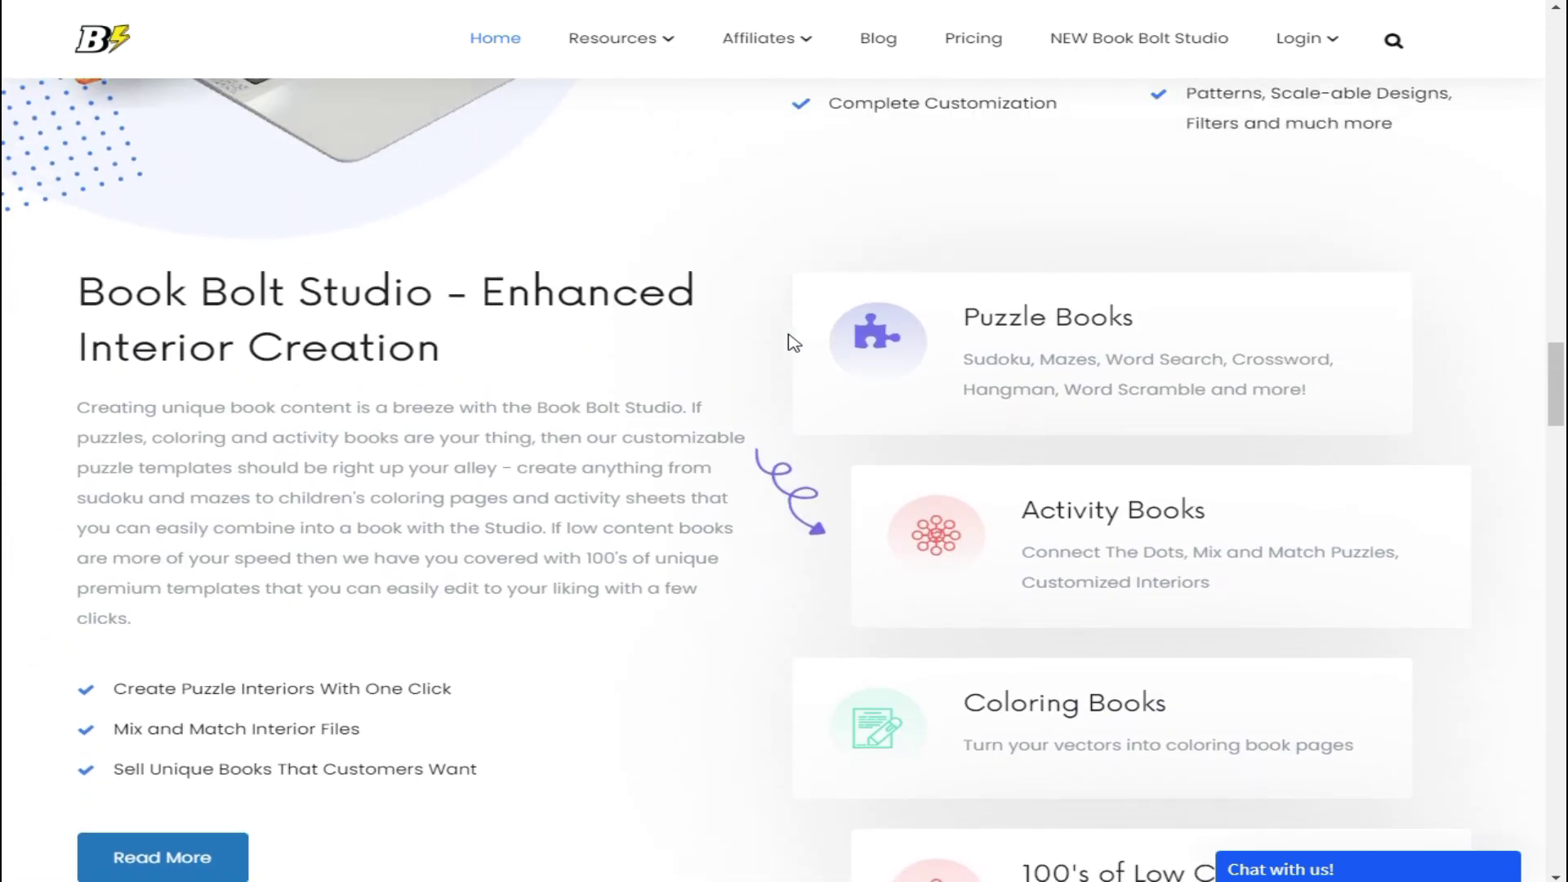
scroll(794, 343, down, 1)
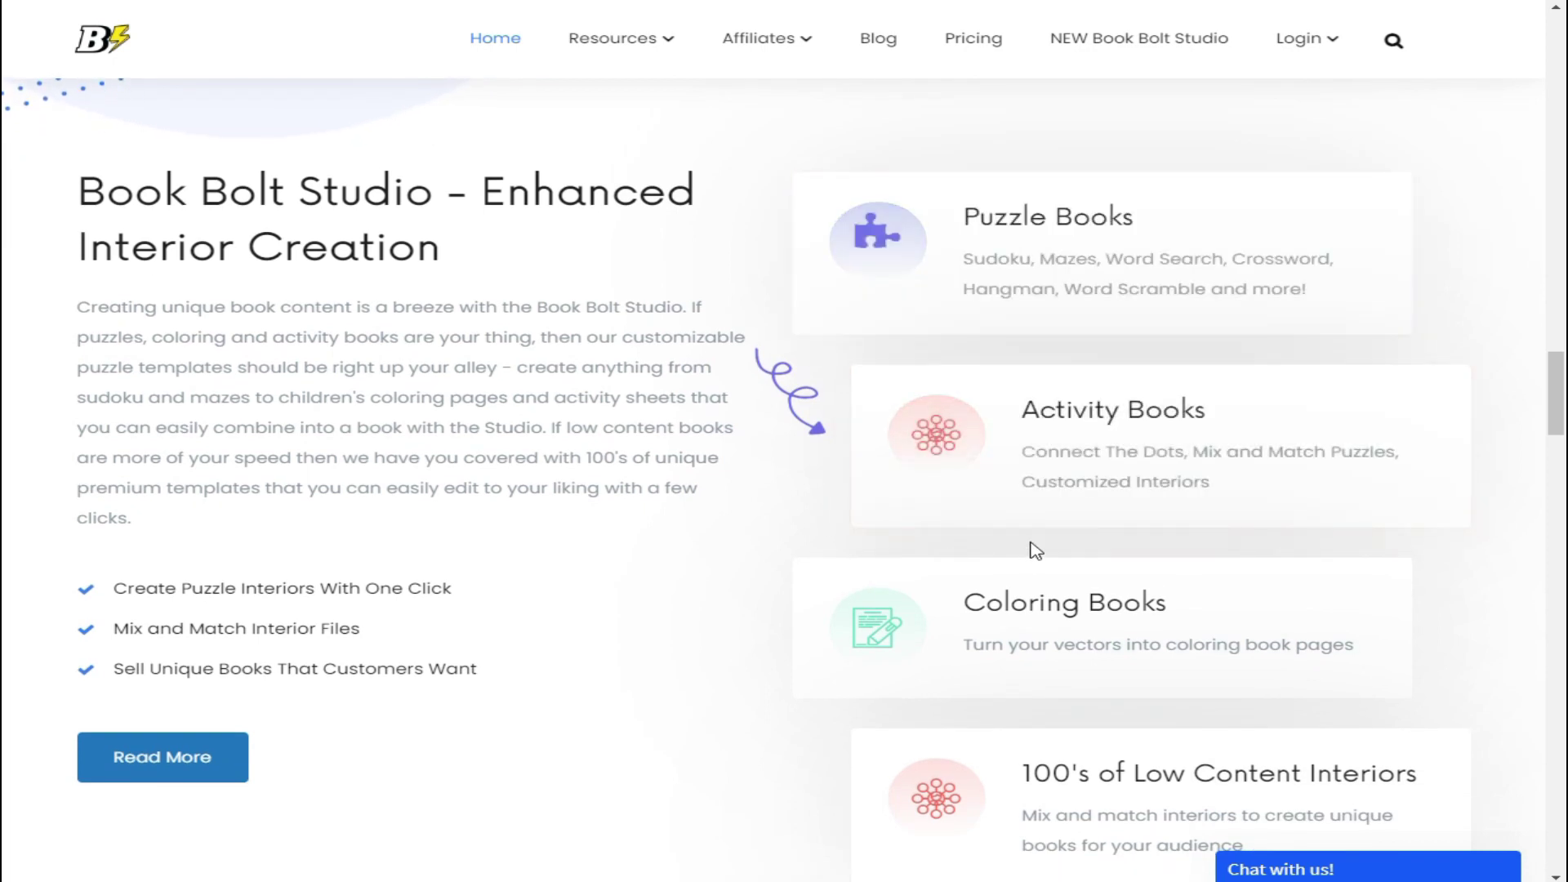
scroll(812, 474, down, 2)
scroll(815, 471, down, 7)
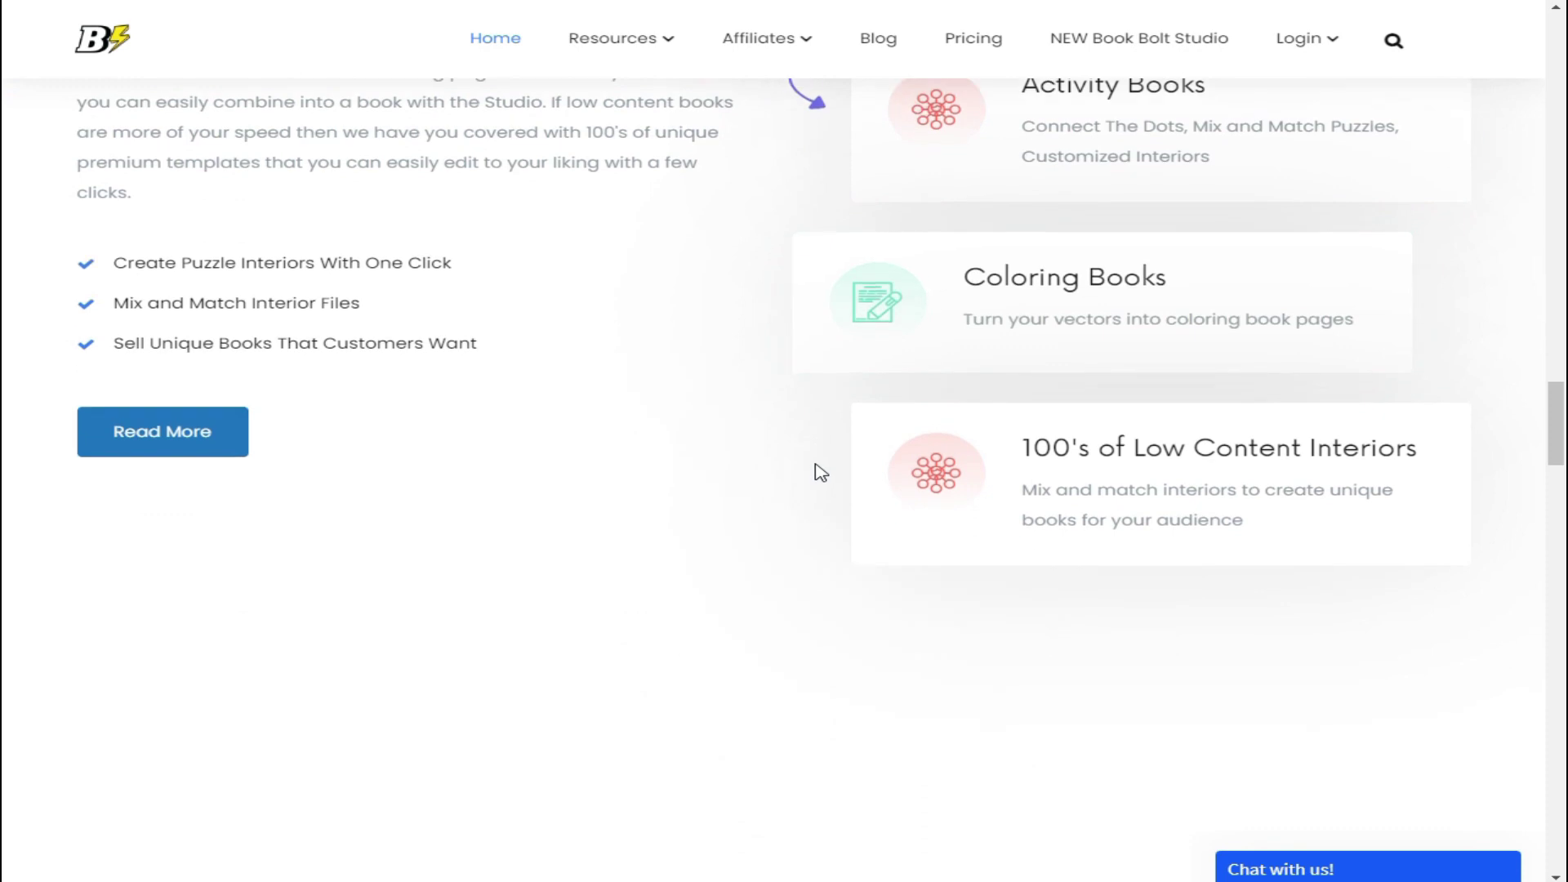
scroll(821, 467, down, 2)
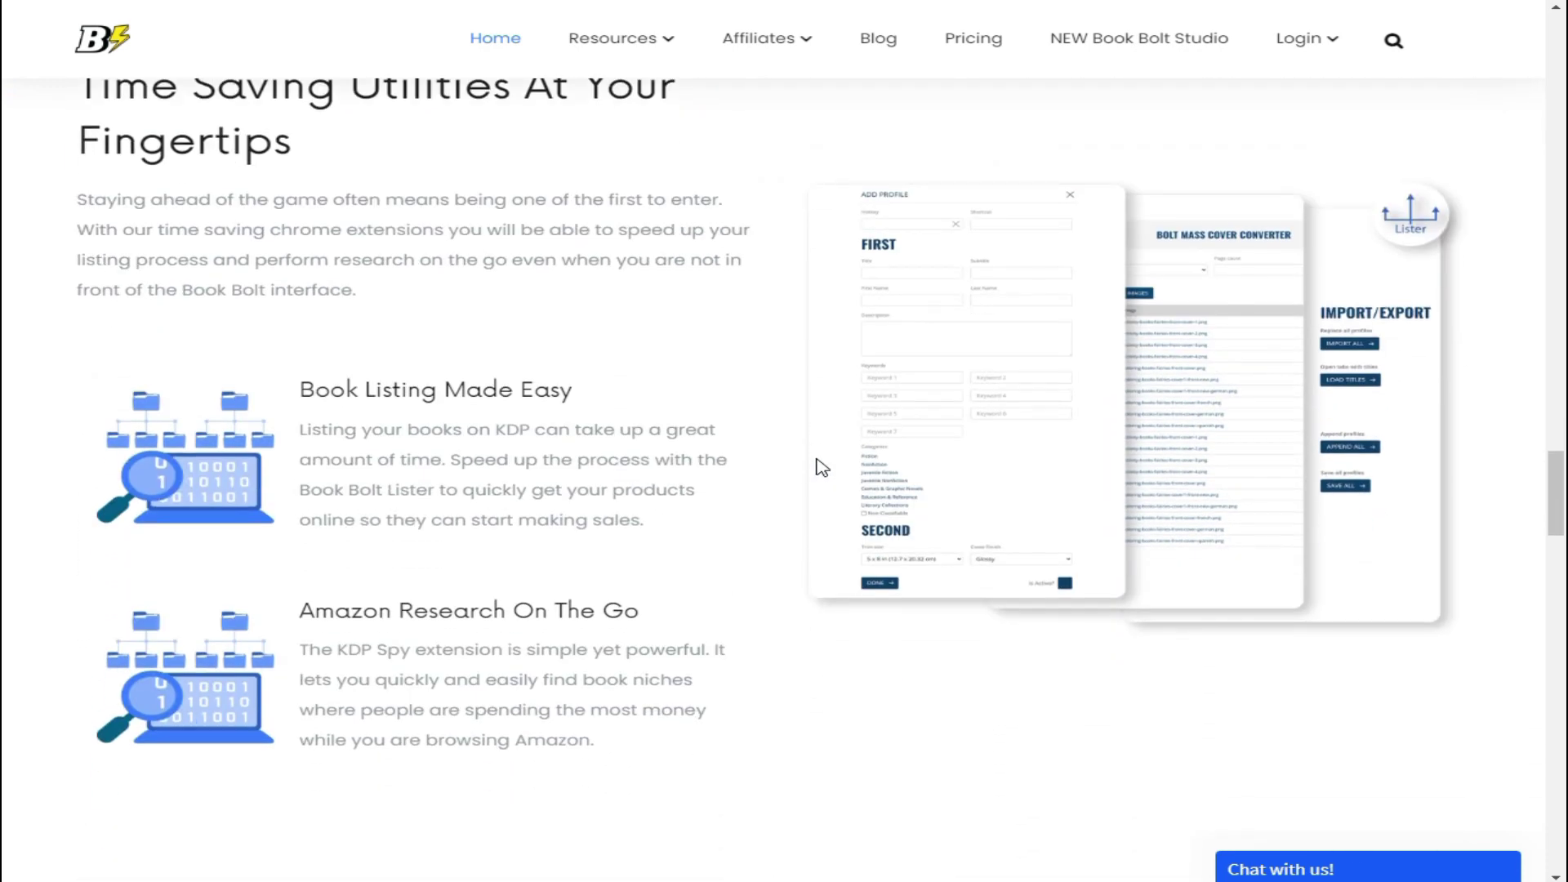
scroll(822, 467, down, 2)
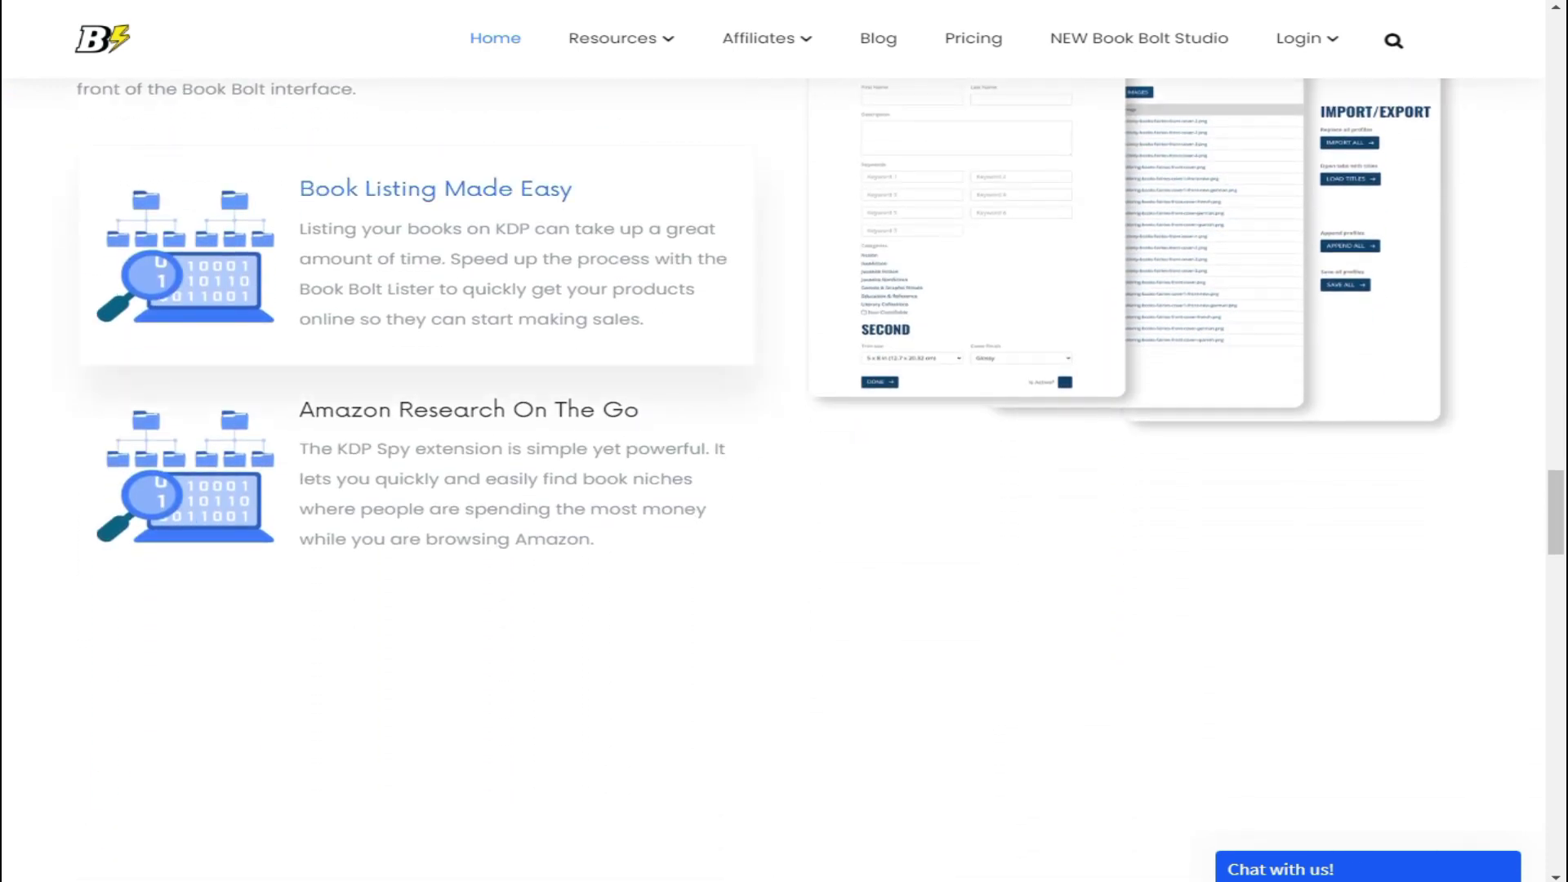
scroll(701, 505, down, 1)
scroll(711, 502, up, 4)
scroll(711, 502, down, 12)
scroll(710, 501, up, 1)
scroll(872, 490, down, 9)
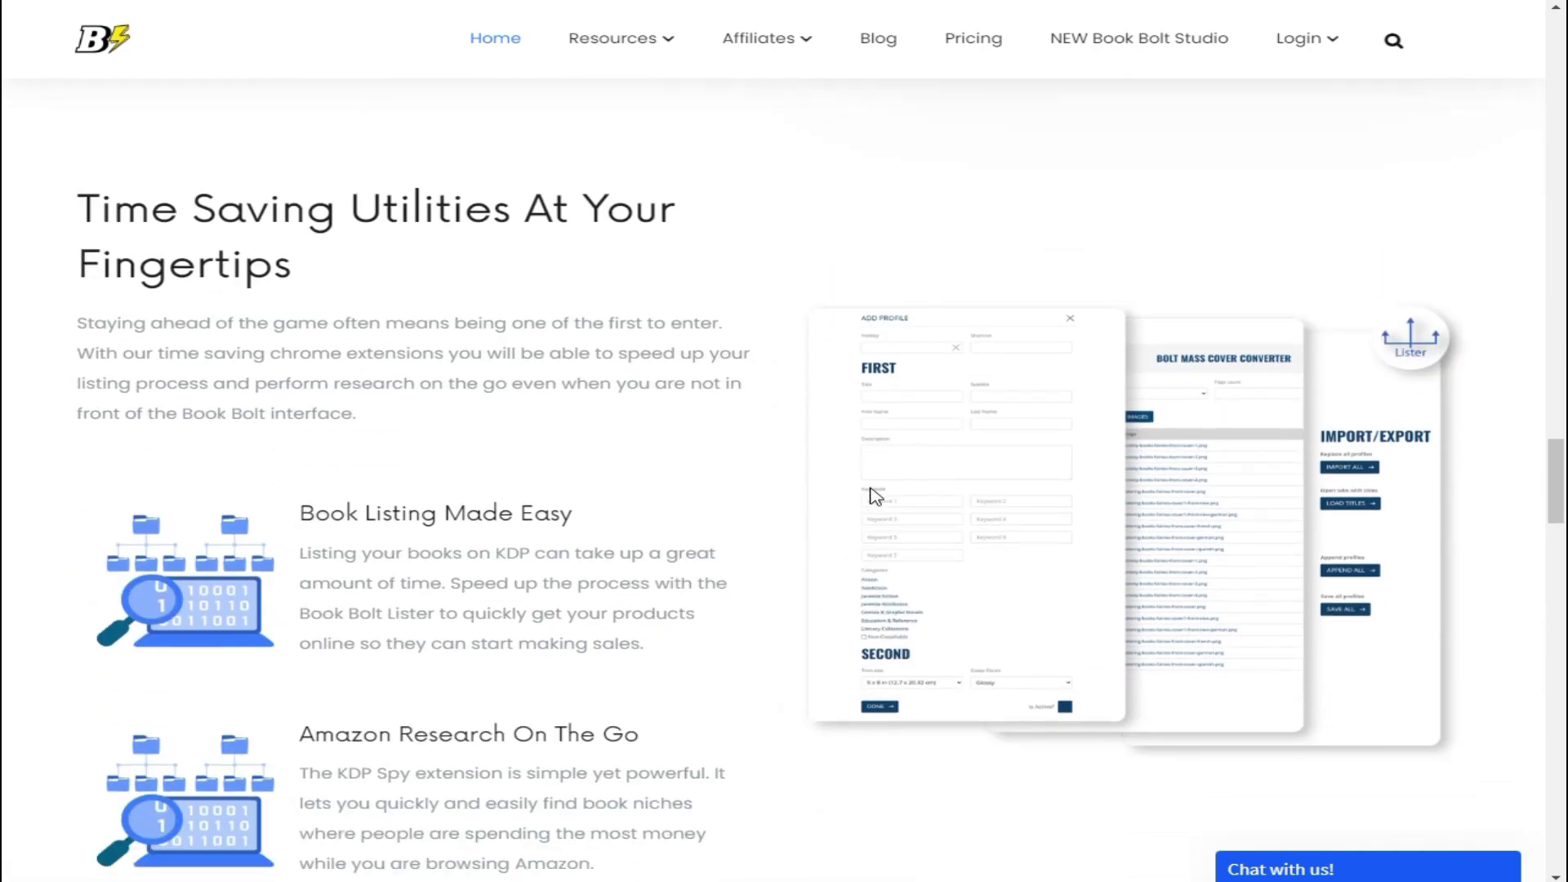
Step: Review the private training, global community and user reviews sections of the Book Bolt home page
scroll(878, 488, down, 2)
scroll(887, 484, down, 8)
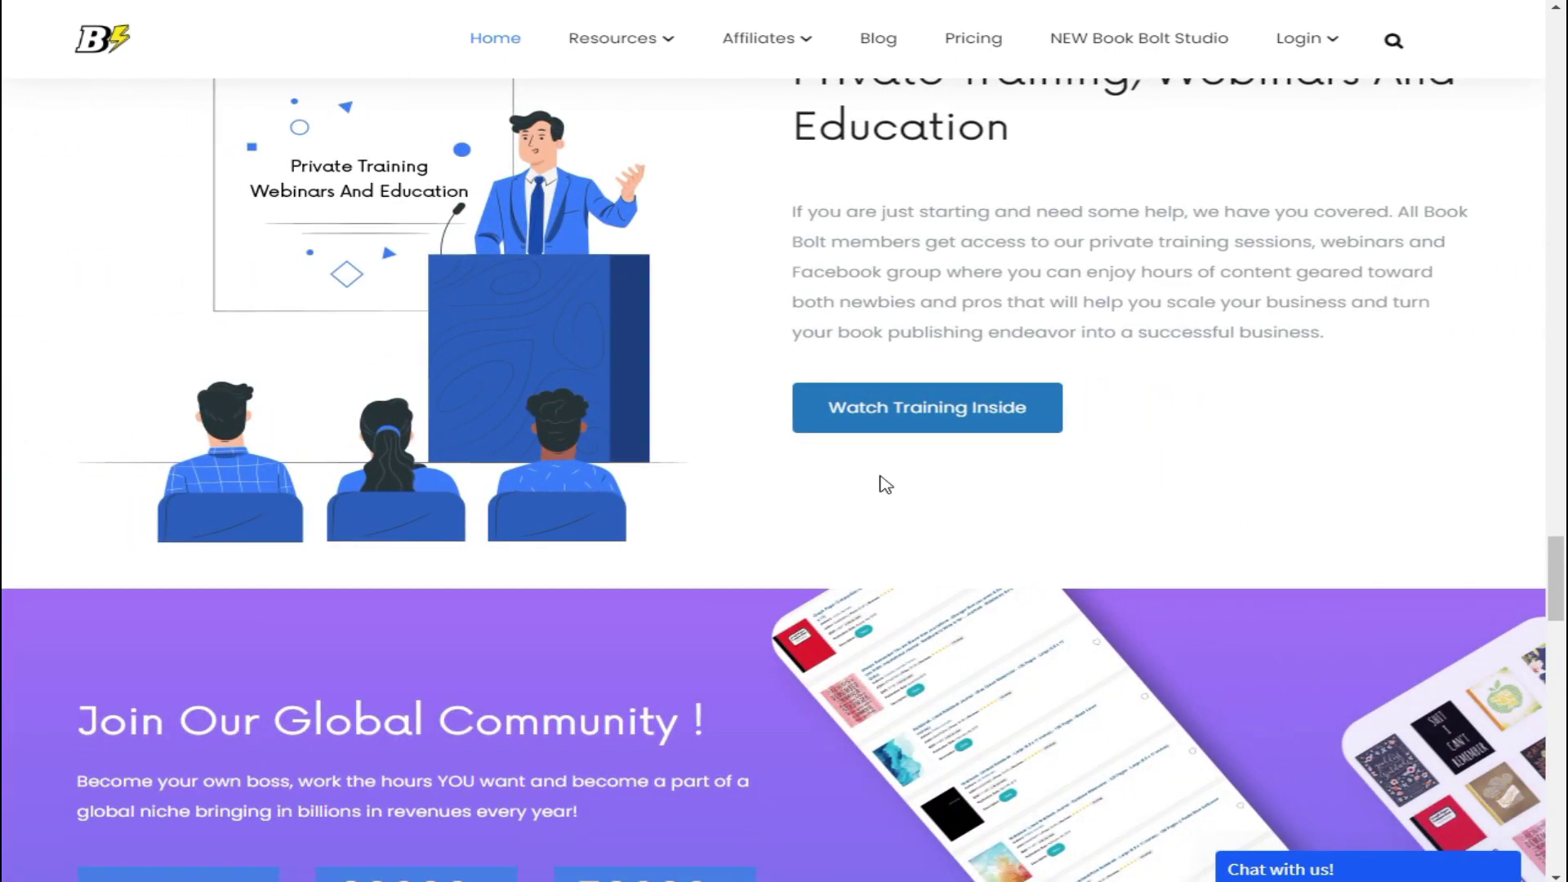
scroll(884, 483, down, 1)
scroll(882, 482, up, 3)
scroll(882, 478, down, 1)
scroll(882, 476, down, 4)
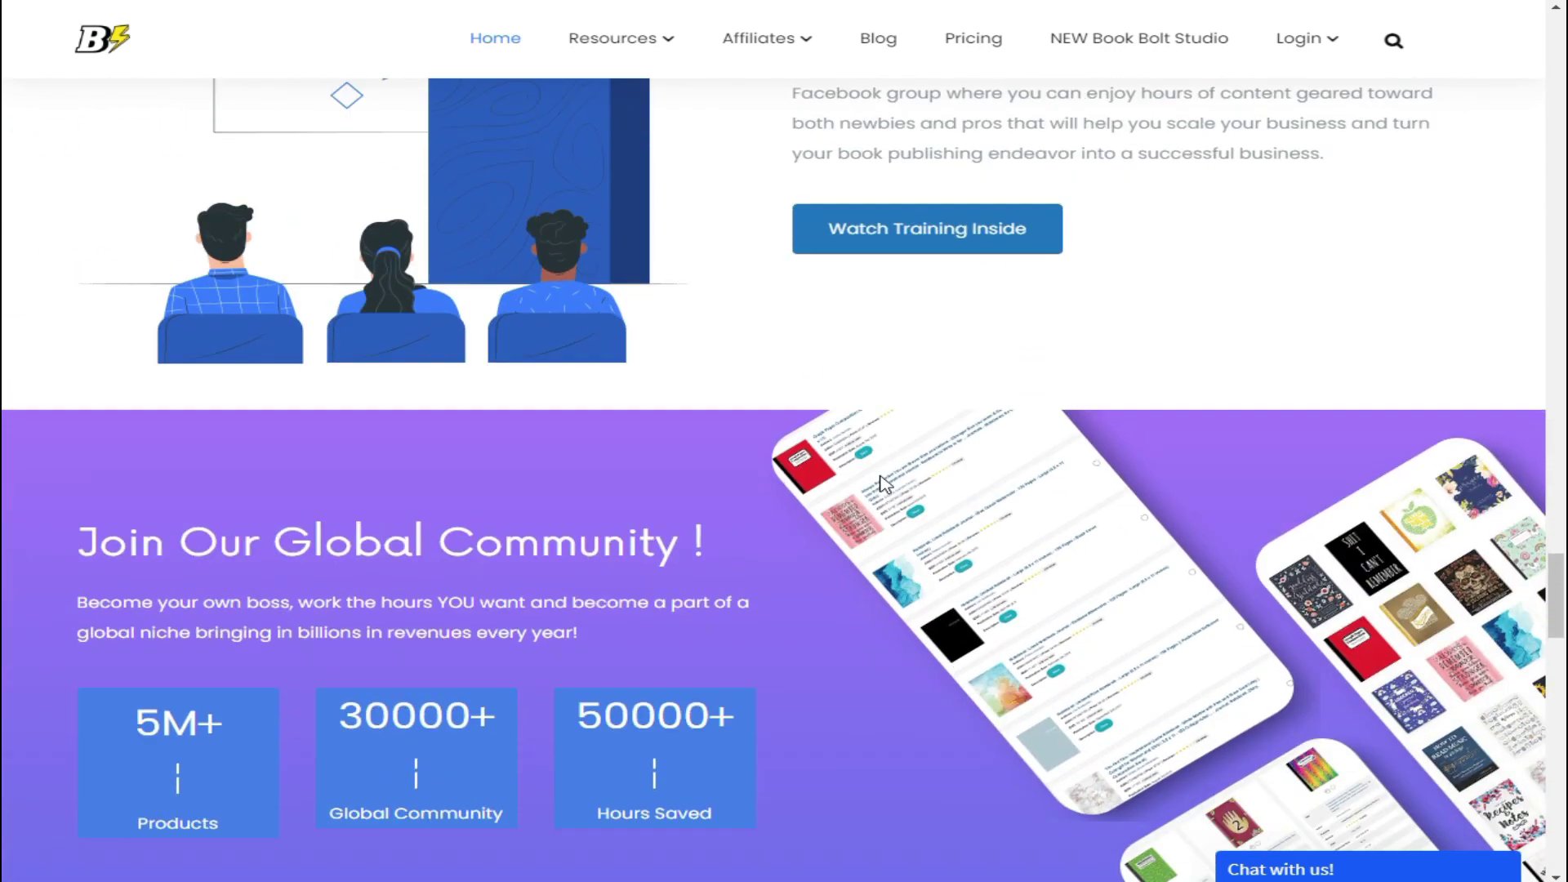
scroll(884, 479, up, 3)
scroll(887, 478, down, 3)
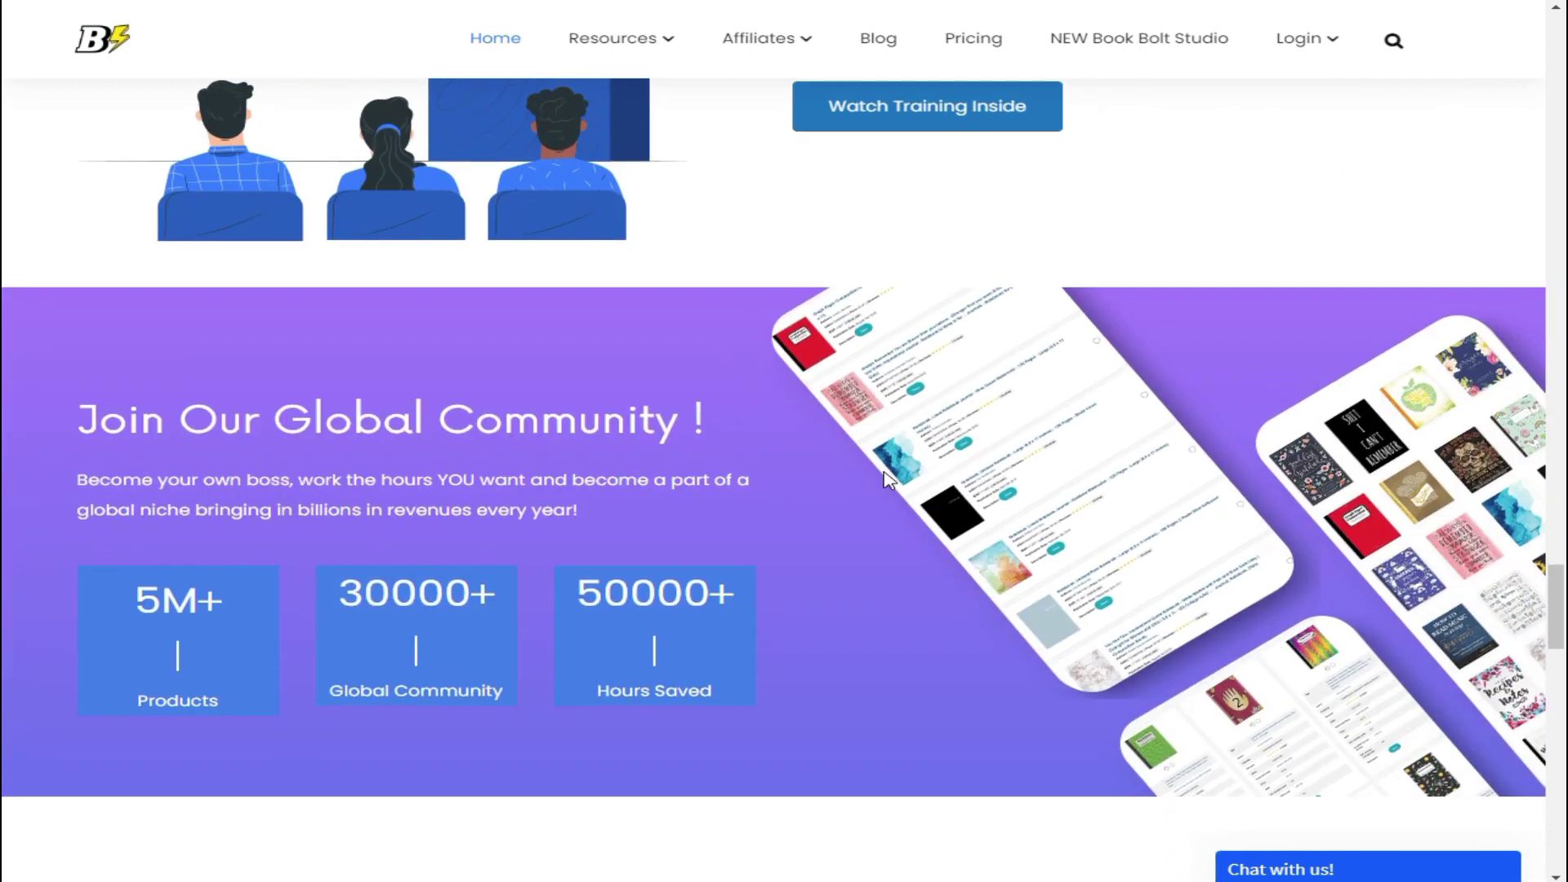
scroll(889, 472, down, 7)
scroll(899, 476, down, 1)
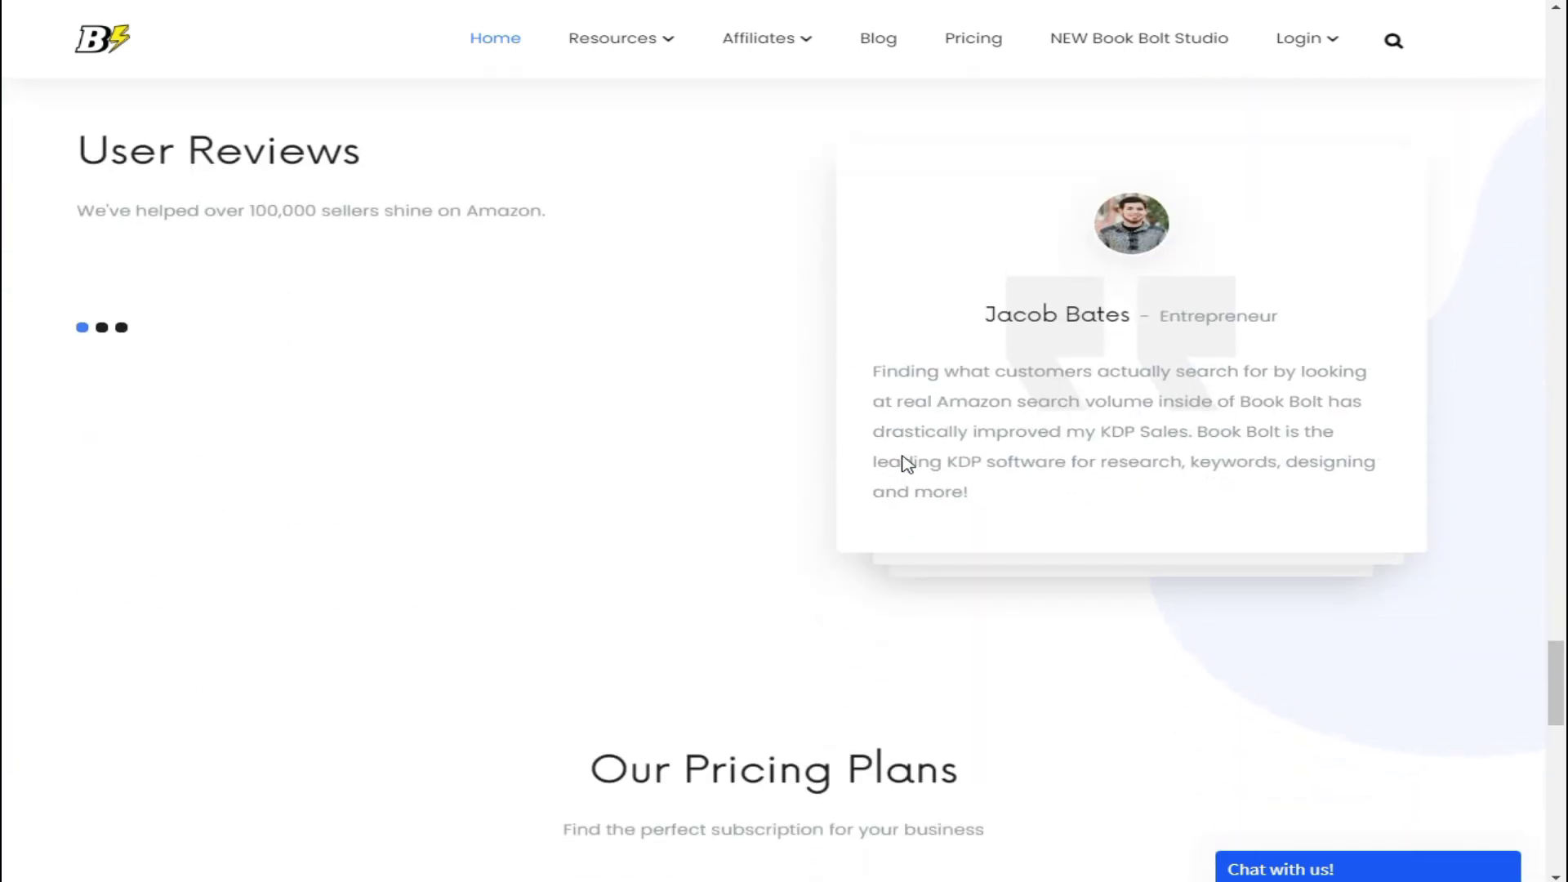
Step: Compare the features of the Monthly Newbie and Monthly Pro pricing plans
scroll(907, 462, down, 5)
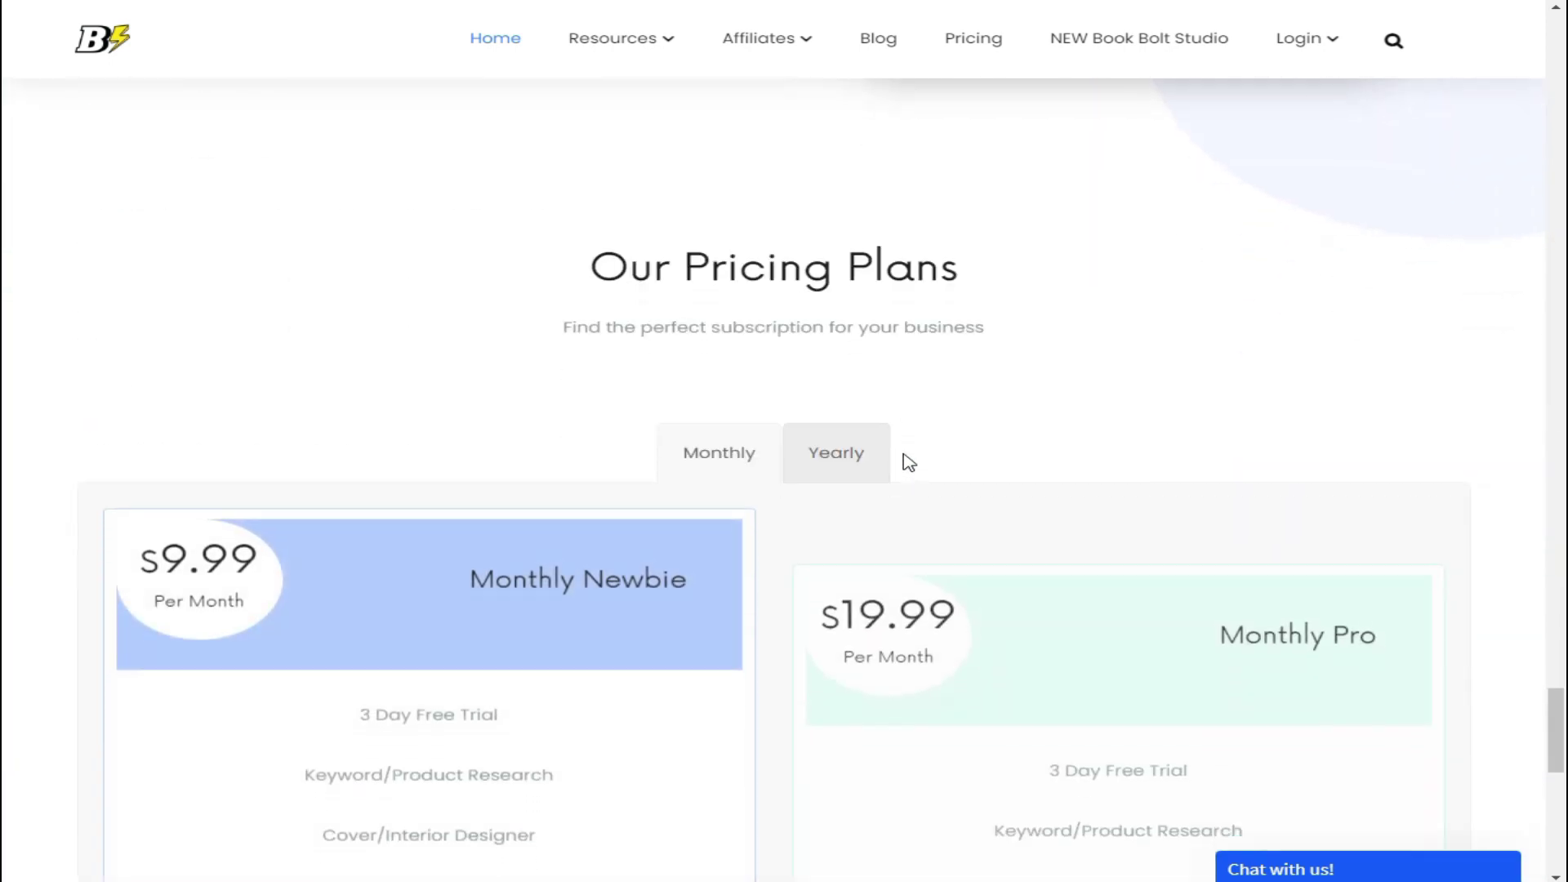
scroll(910, 462, down, 2)
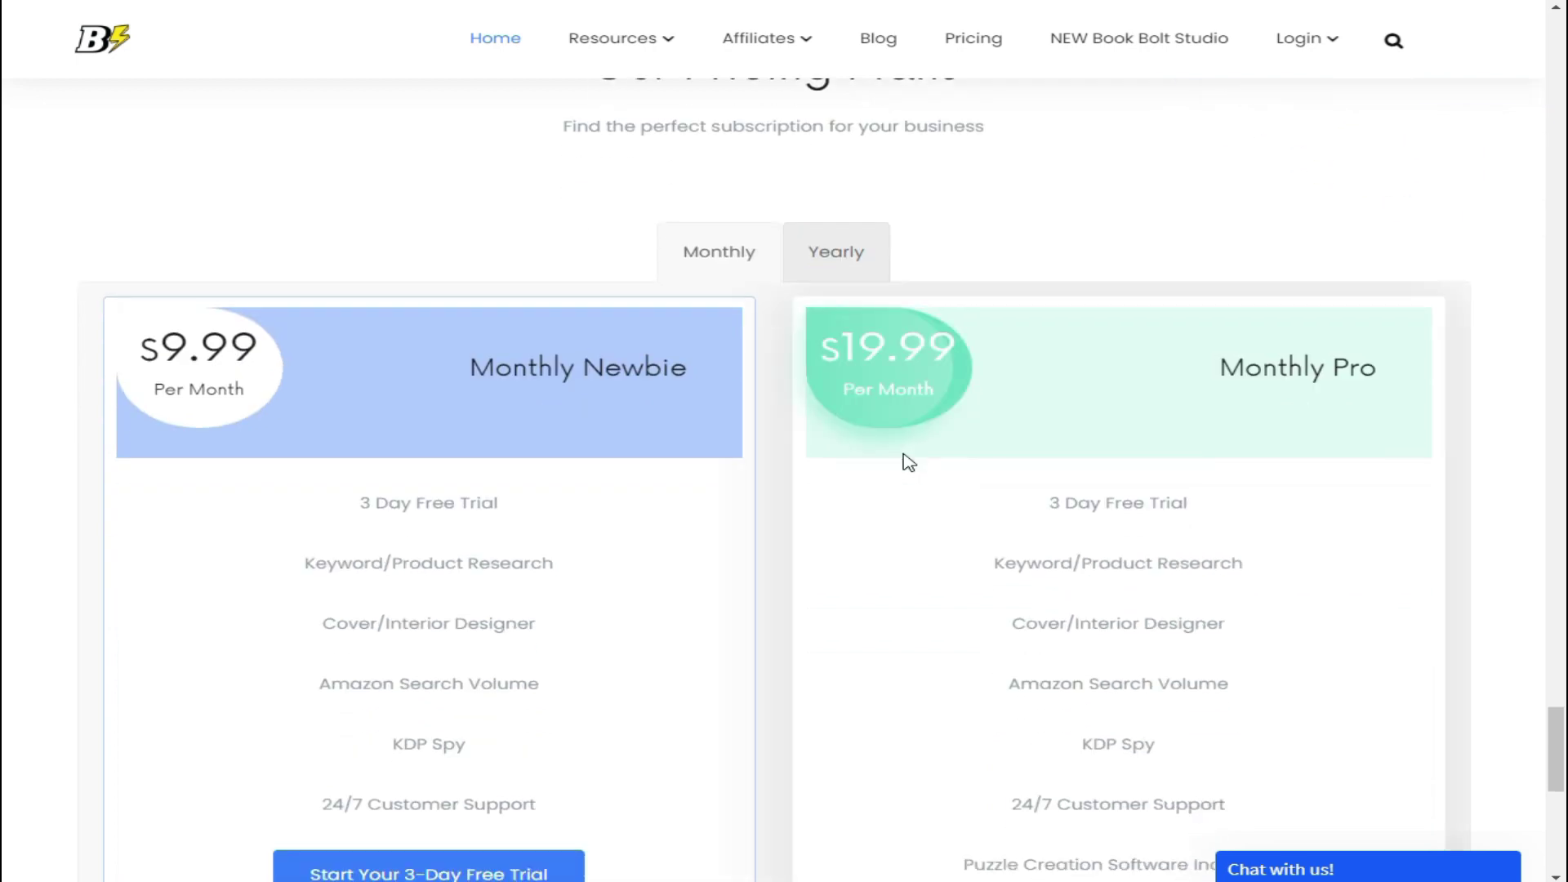
scroll(909, 463, down, 2)
scroll(910, 462, down, 2)
scroll(909, 462, up, 2)
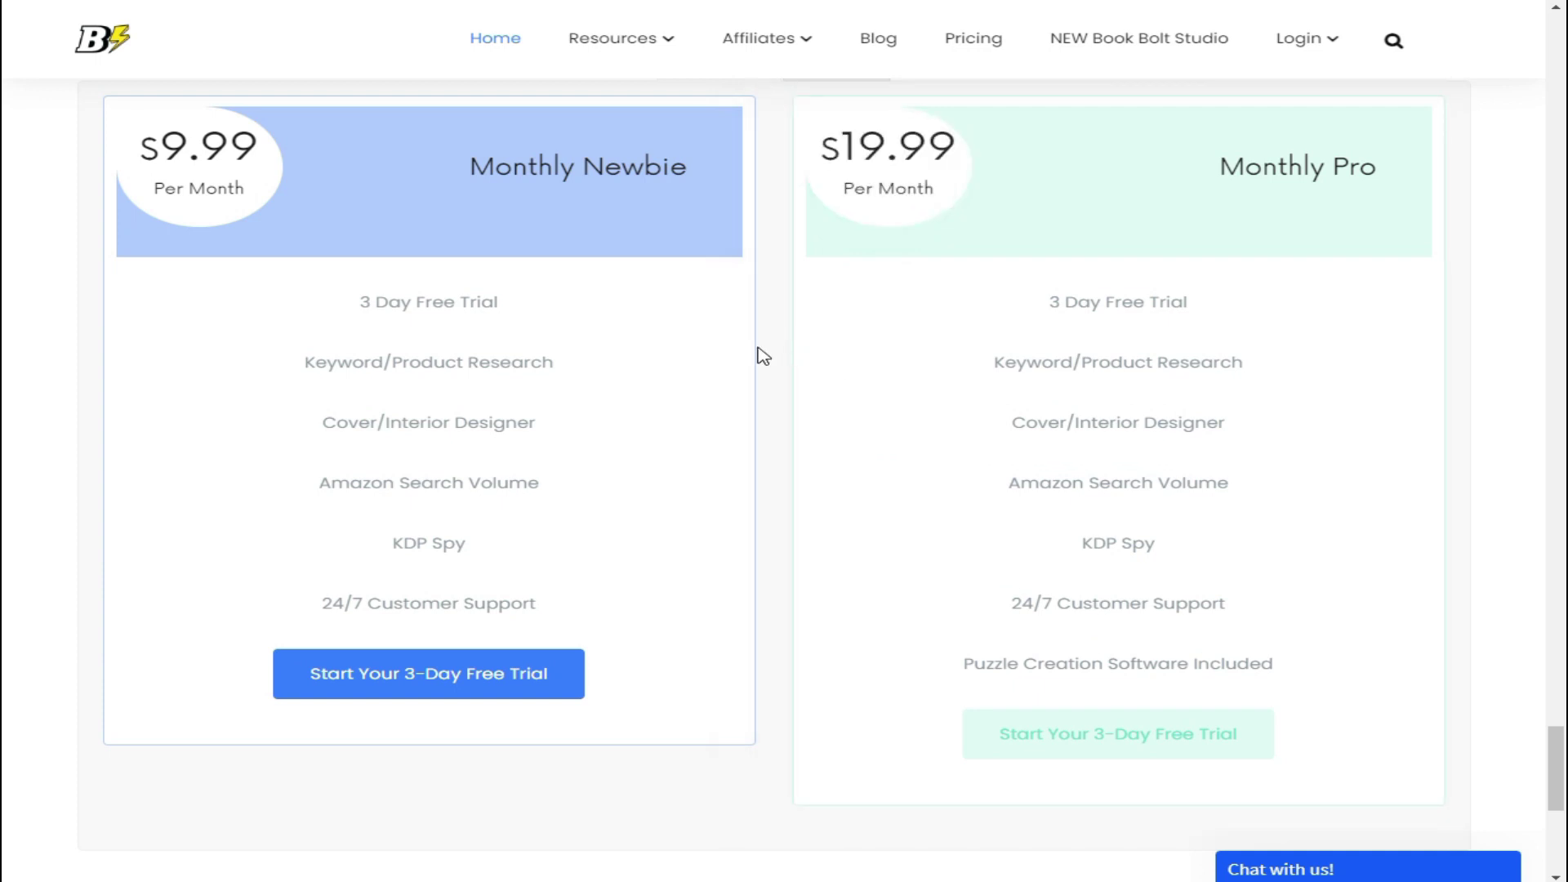
scroll(772, 362, up, 15)
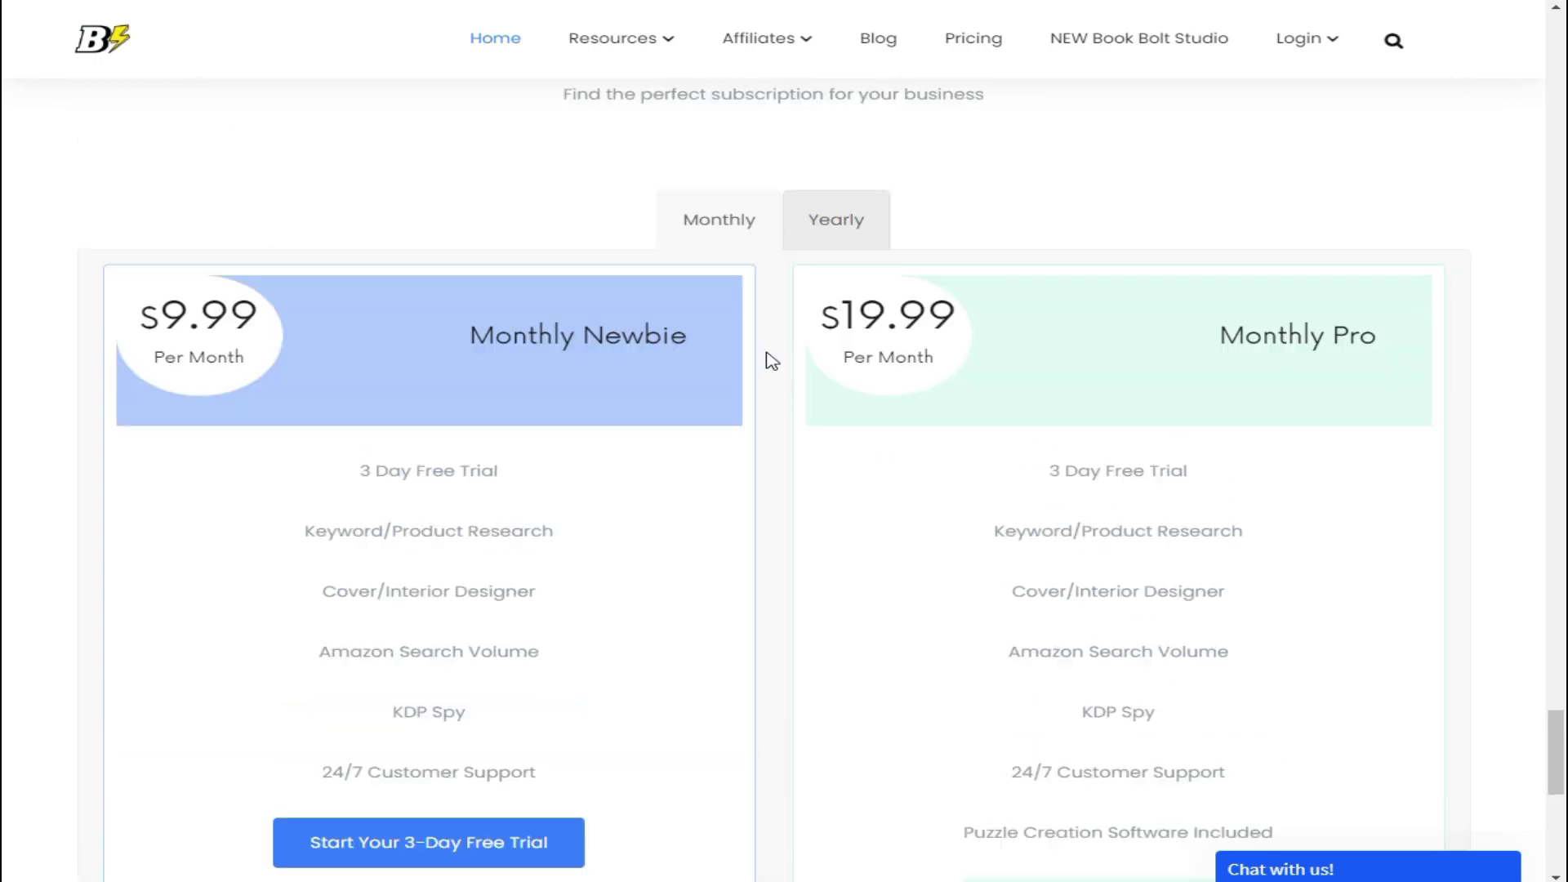
scroll(772, 361, up, 5)
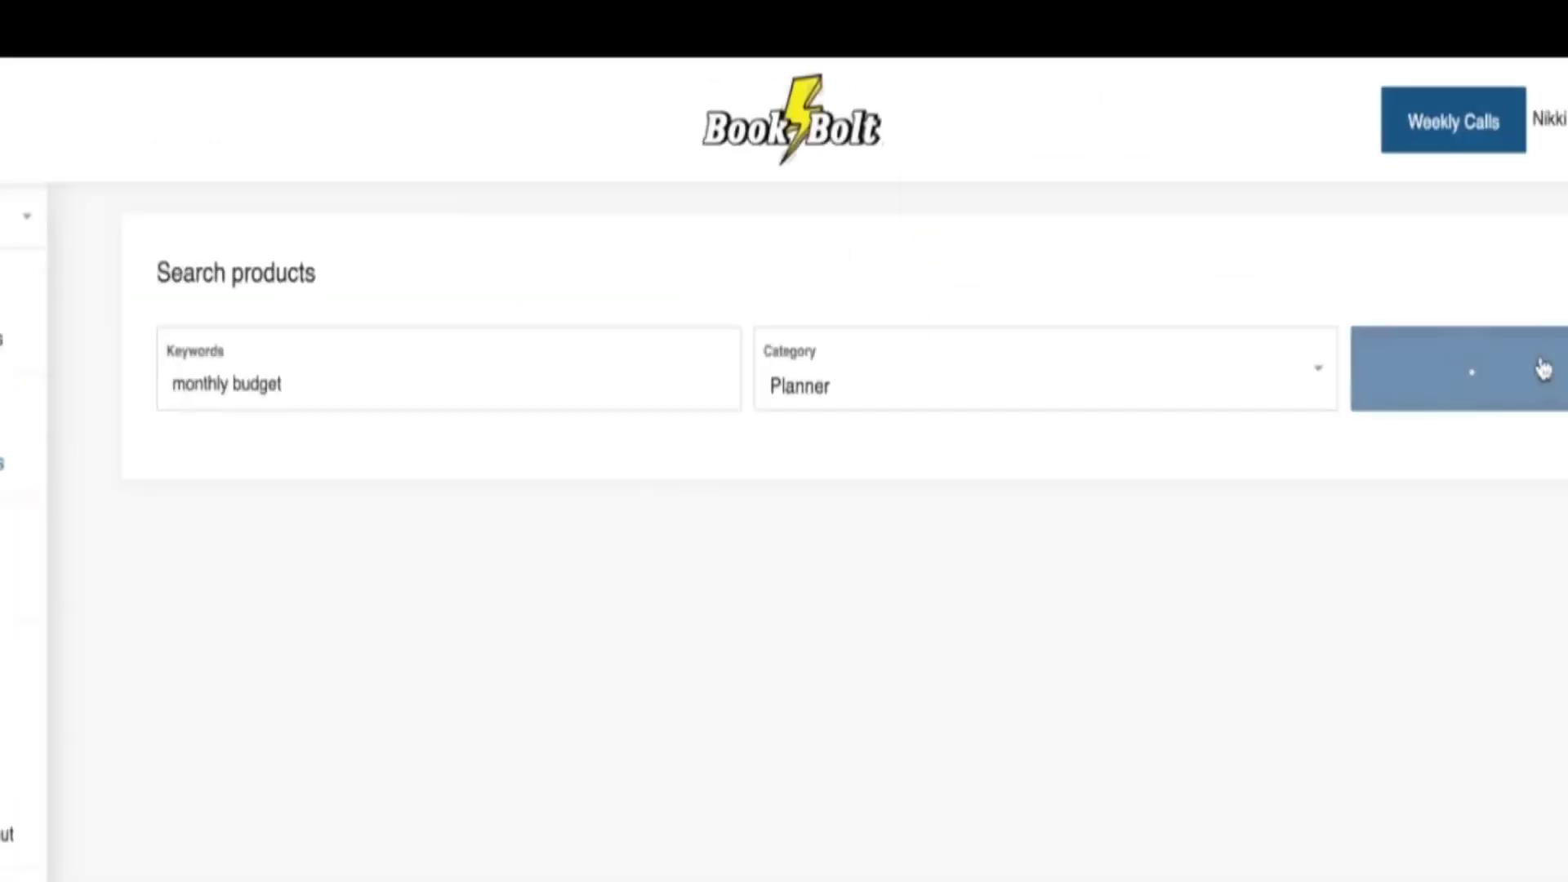
Step: Browse the "monthly budget" planner products and look up the Monthly Bill Payment Organizer by its ASIN, B0991C6KFV
scroll(699, 716, down, 5)
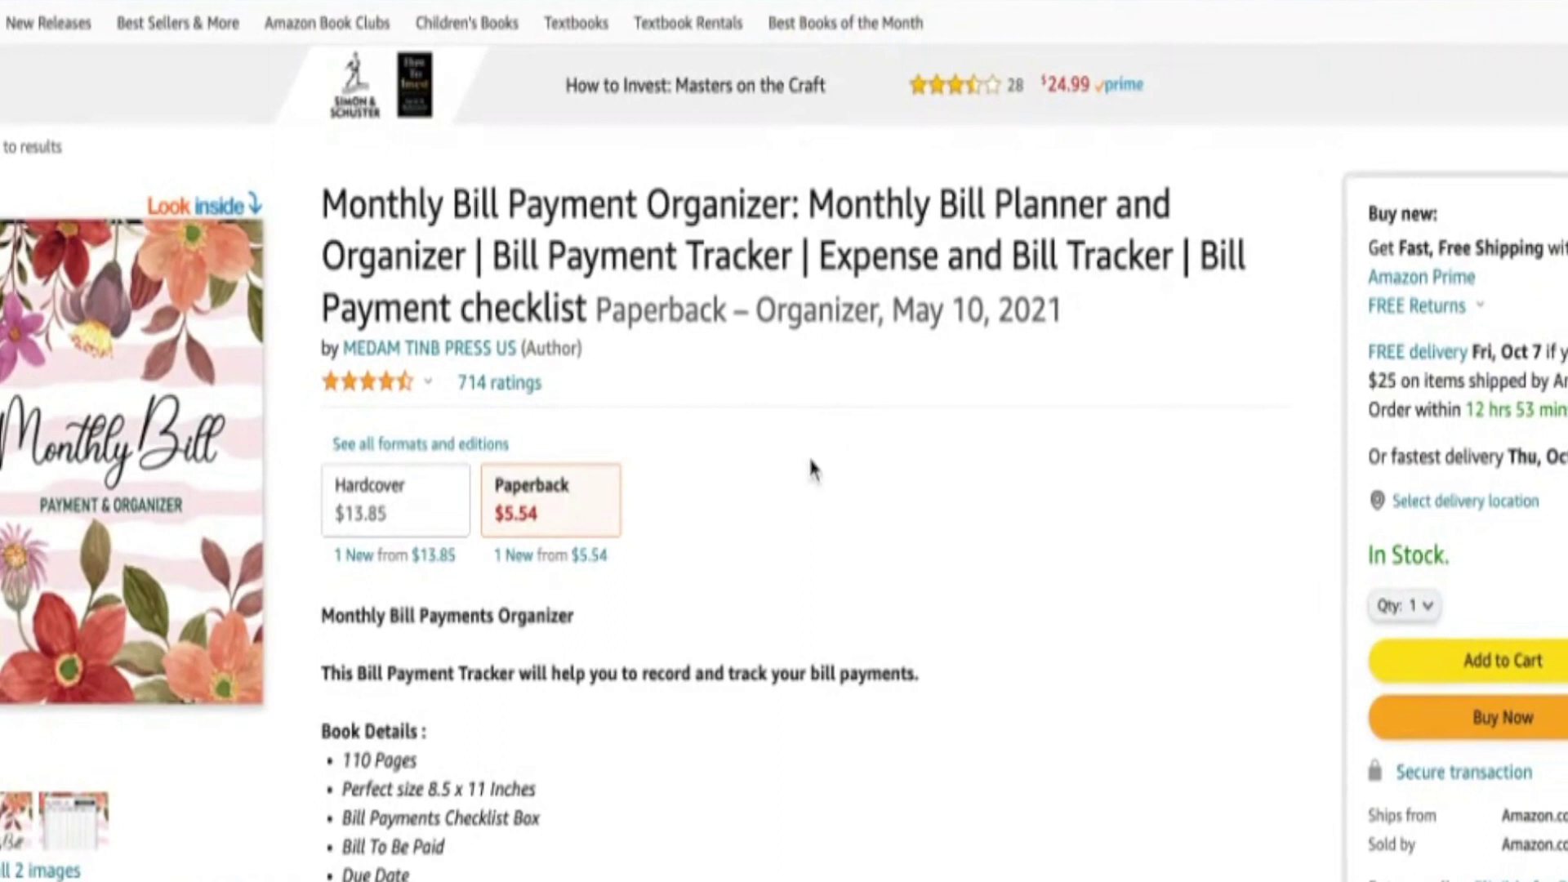
scroll(800, 605, down, 15)
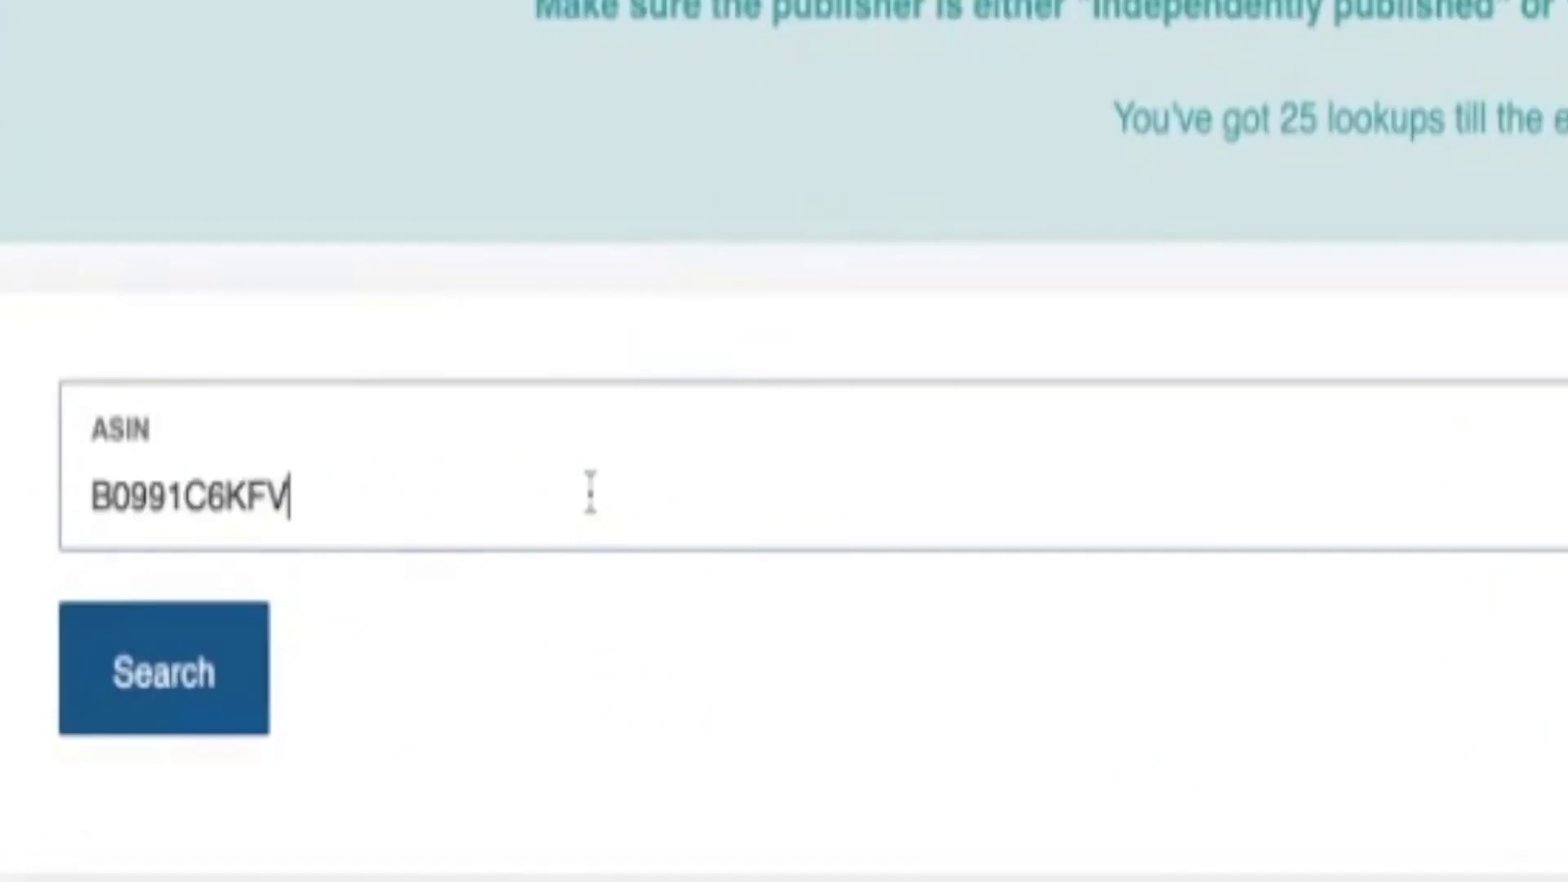
click(214, 729)
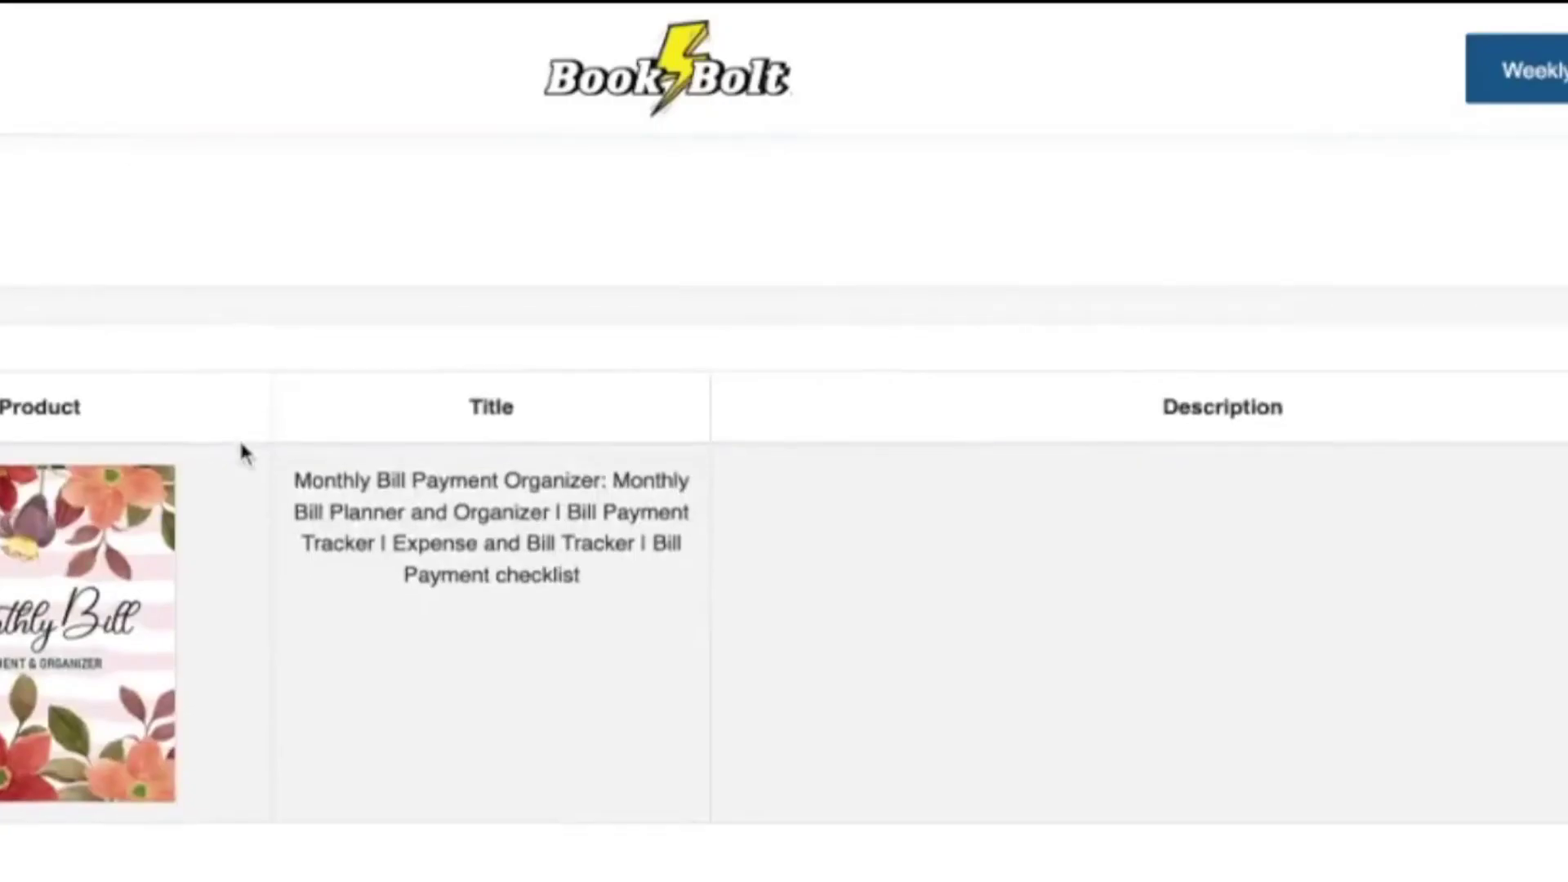
scroll(239, 438, down, 10)
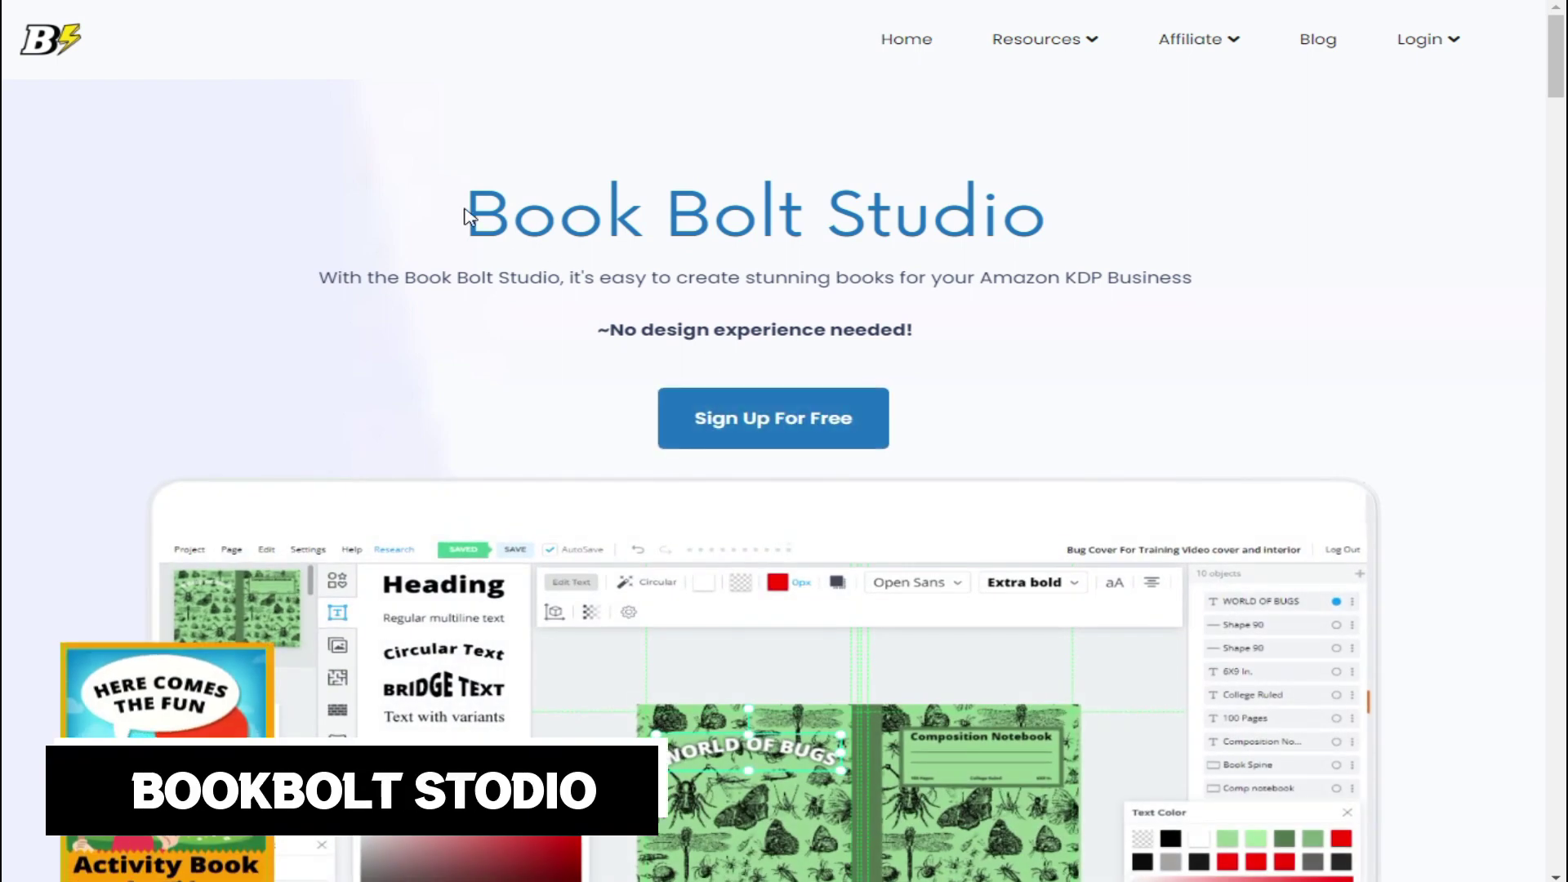
Step: Review the Book Bolt Studio page, including the editor preview and the book publishing features
scroll(759, 441, down, 6)
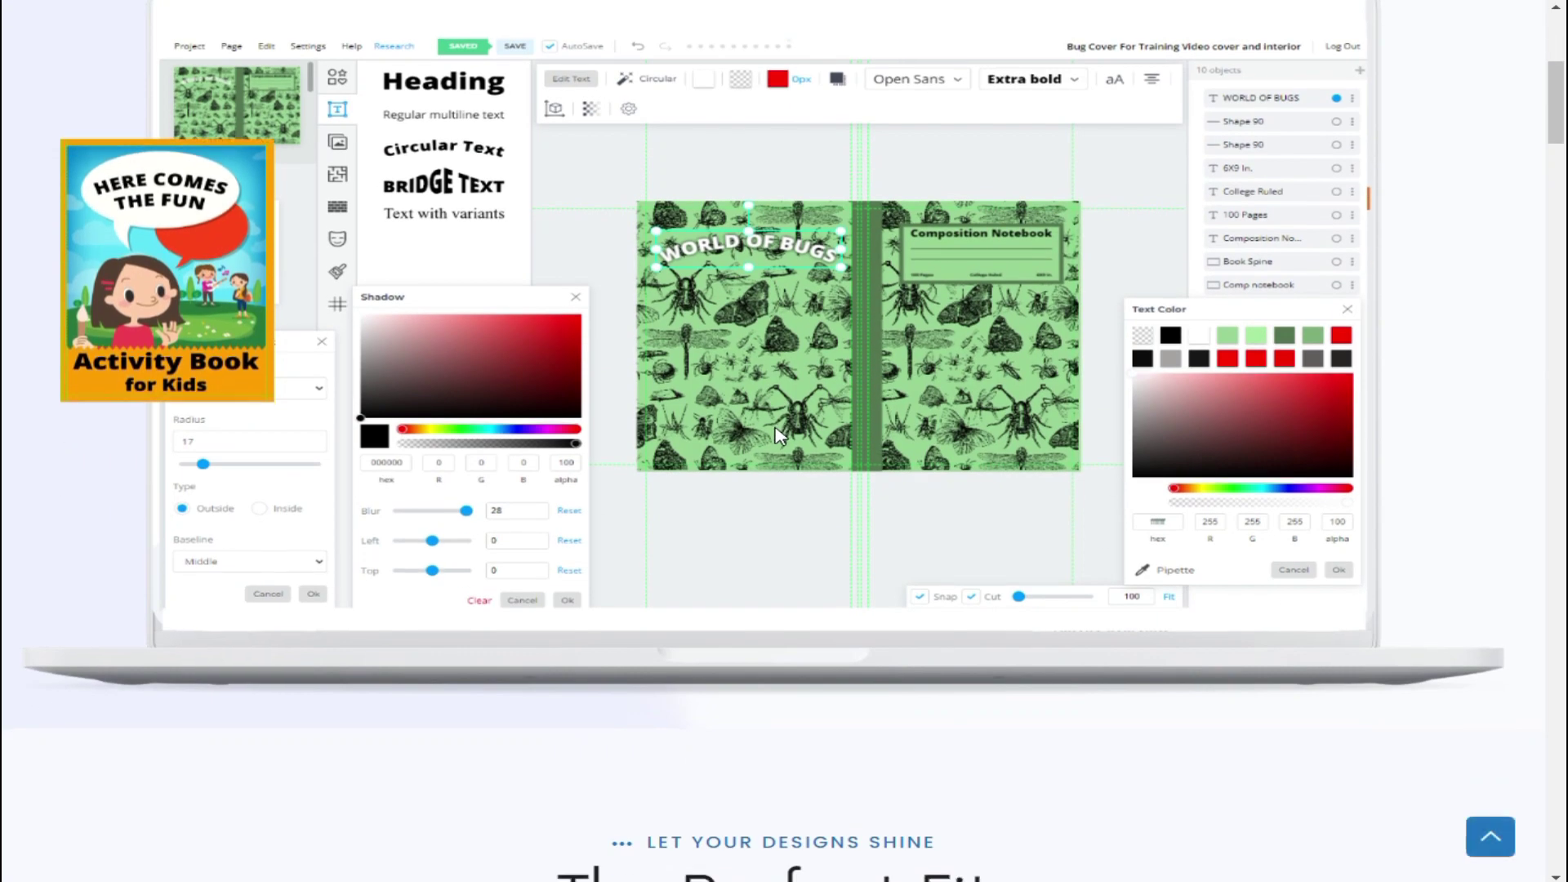
scroll(780, 435, down, 3)
scroll(780, 438, down, 4)
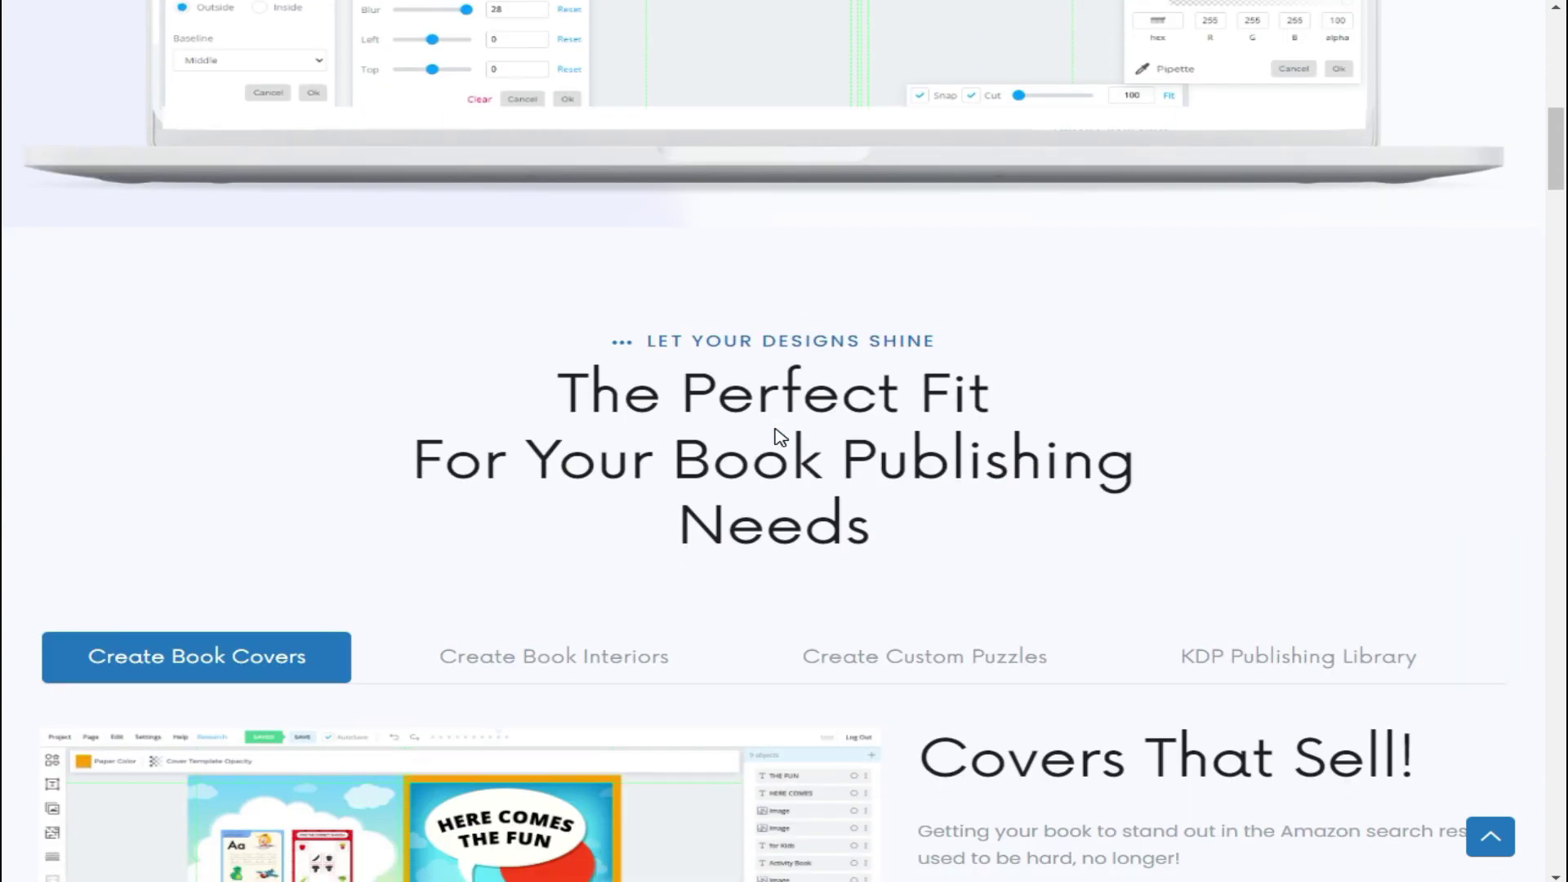
scroll(771, 438, down, 6)
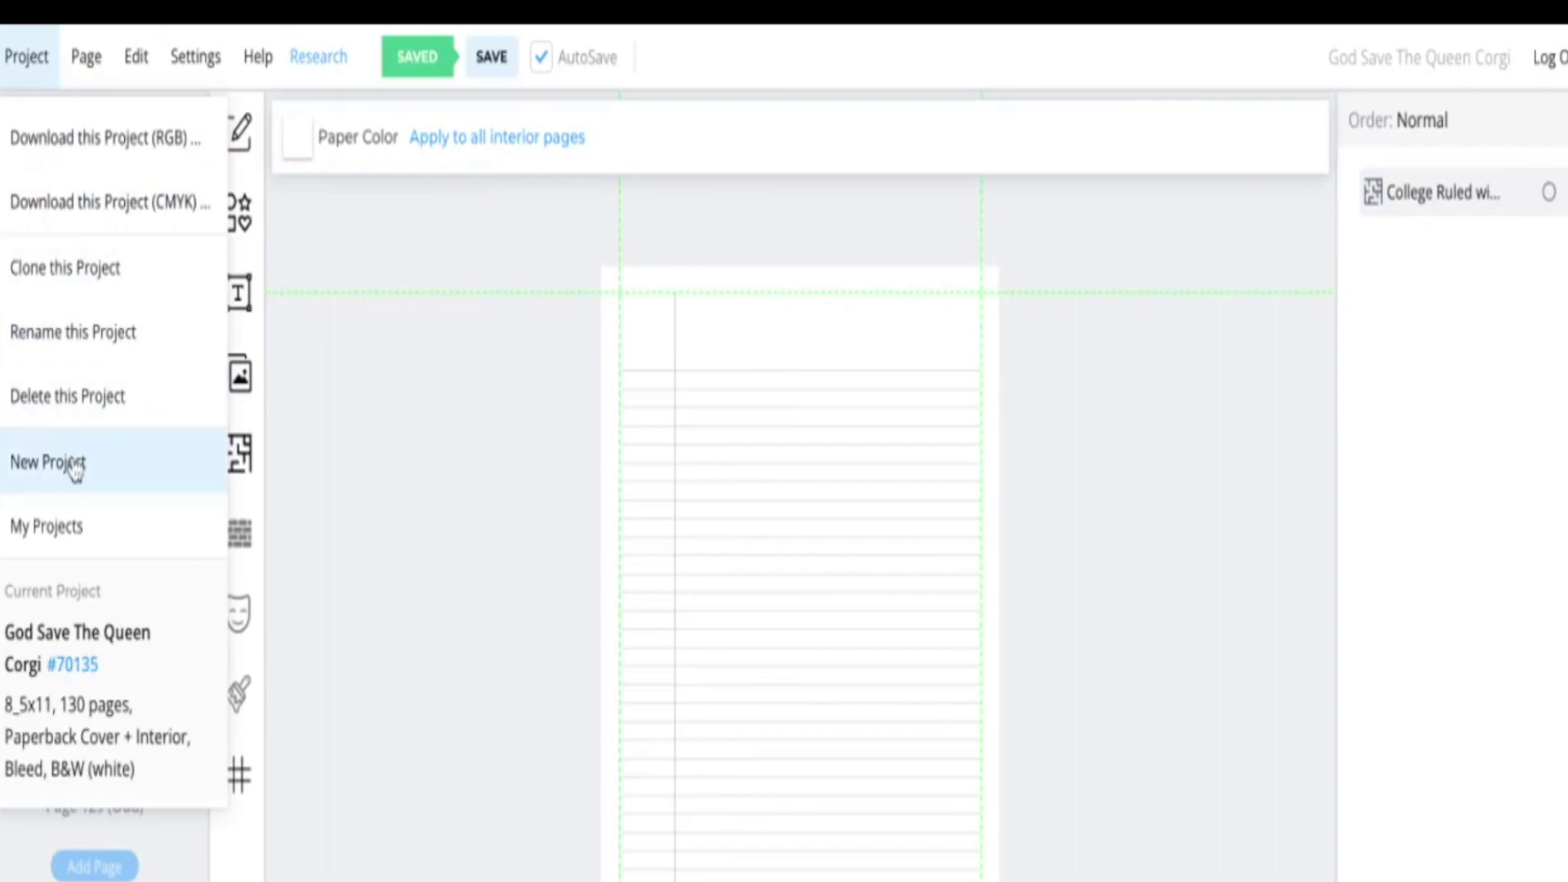
Step: Create a new 8.5 x 11 inch paperback project with 120 black-and-white pages on white paper
click(74, 465)
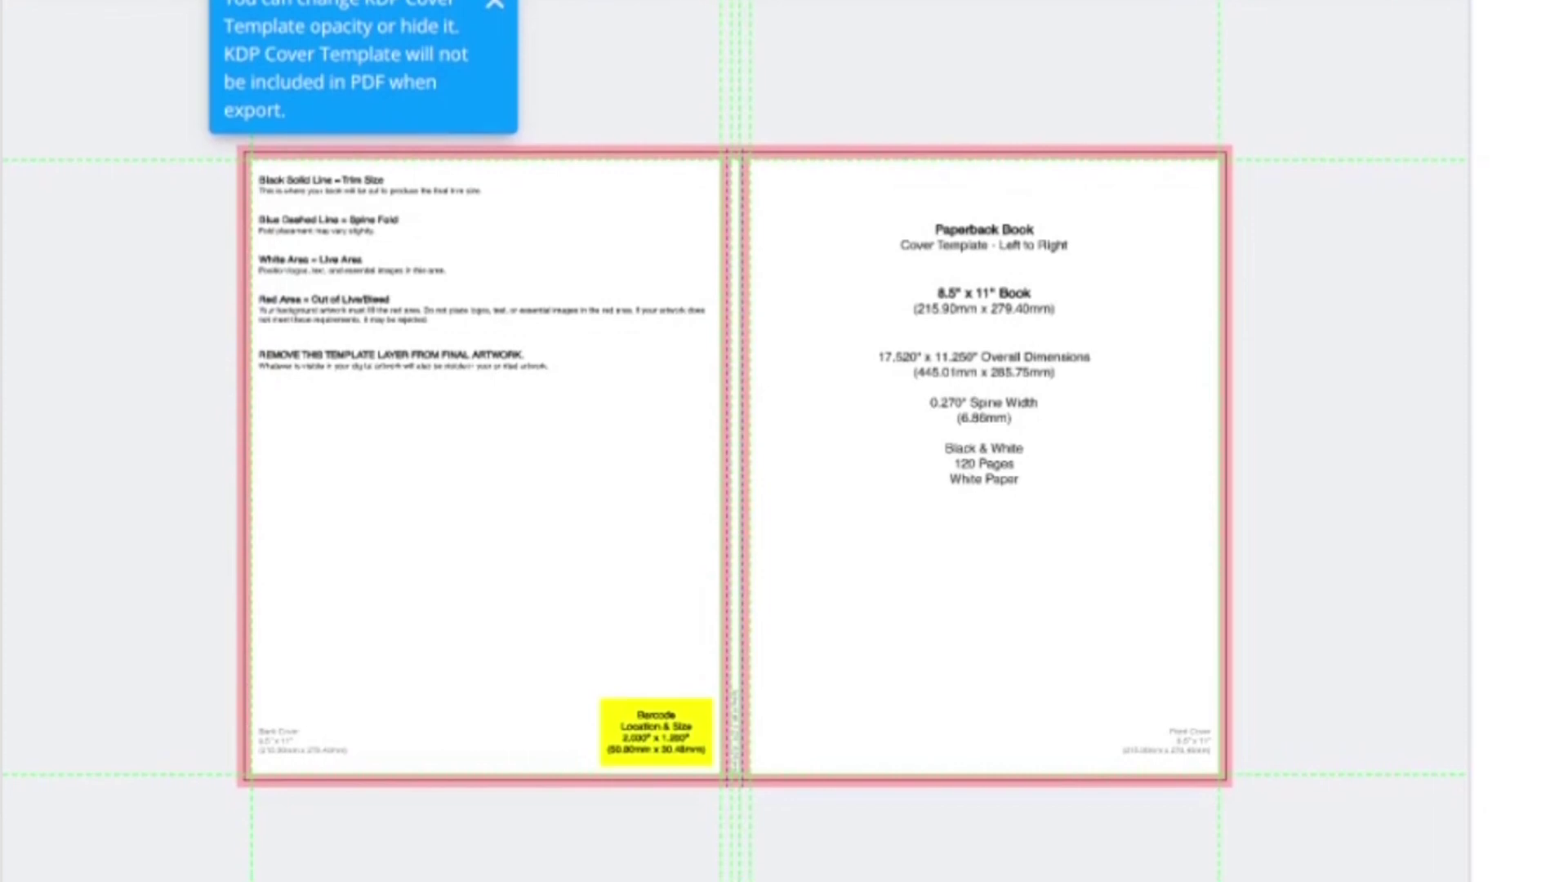
scroll(736, 490, down, 1)
scroll(735, 490, up, 5)
scroll(299, 459, down, 3)
scroll(299, 459, up, 3)
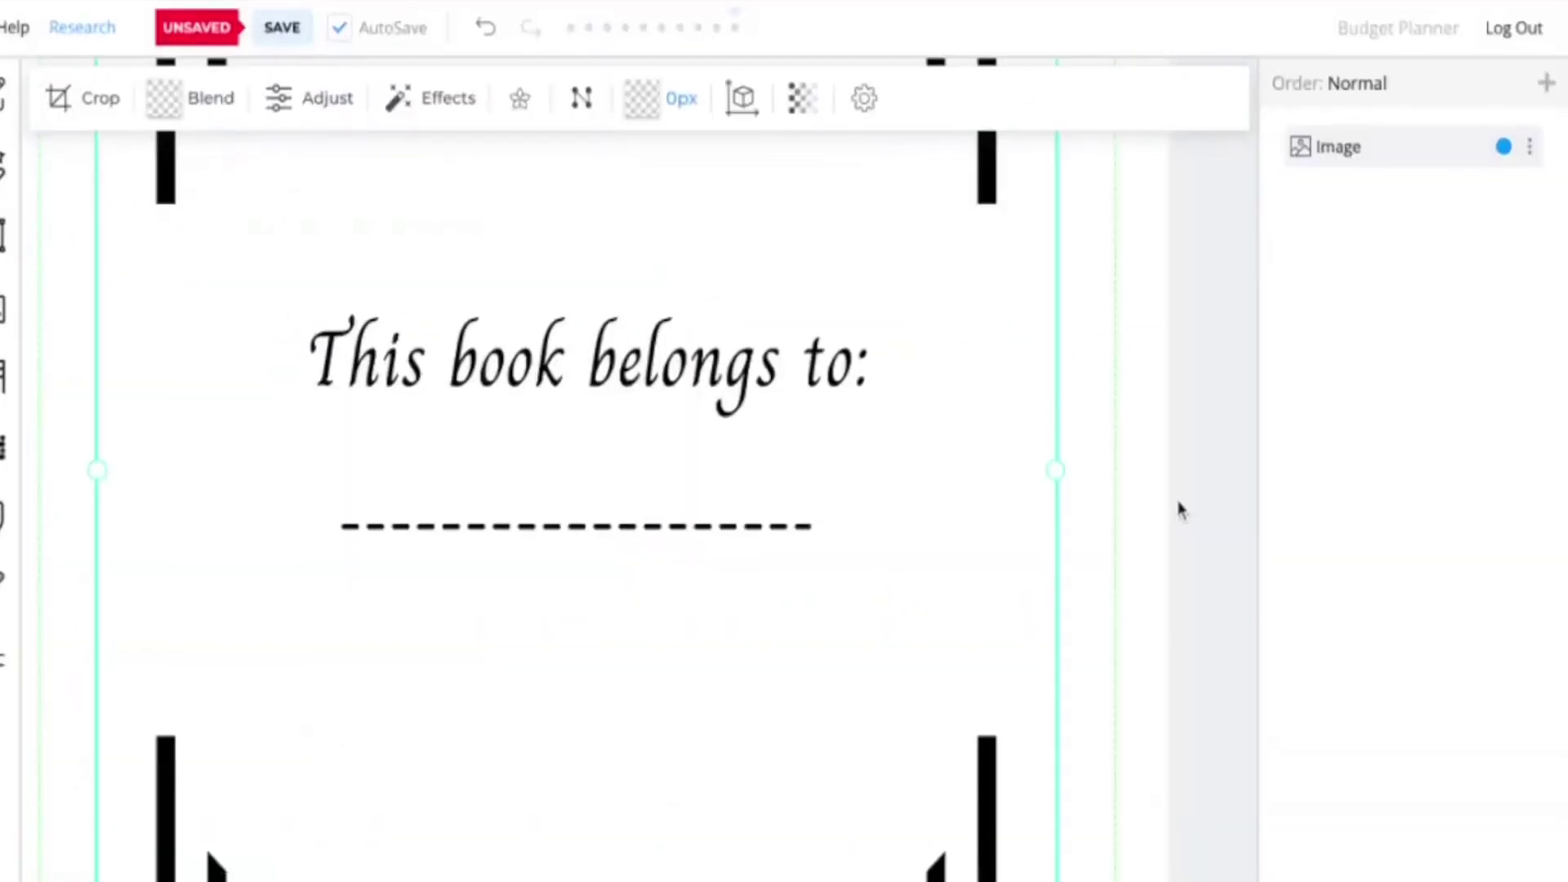
Step: Select every page except the cover and page 1 for the "Personal Expense Tracker" page template
scroll(1177, 506, down, 4)
scroll(1176, 482, down, 2)
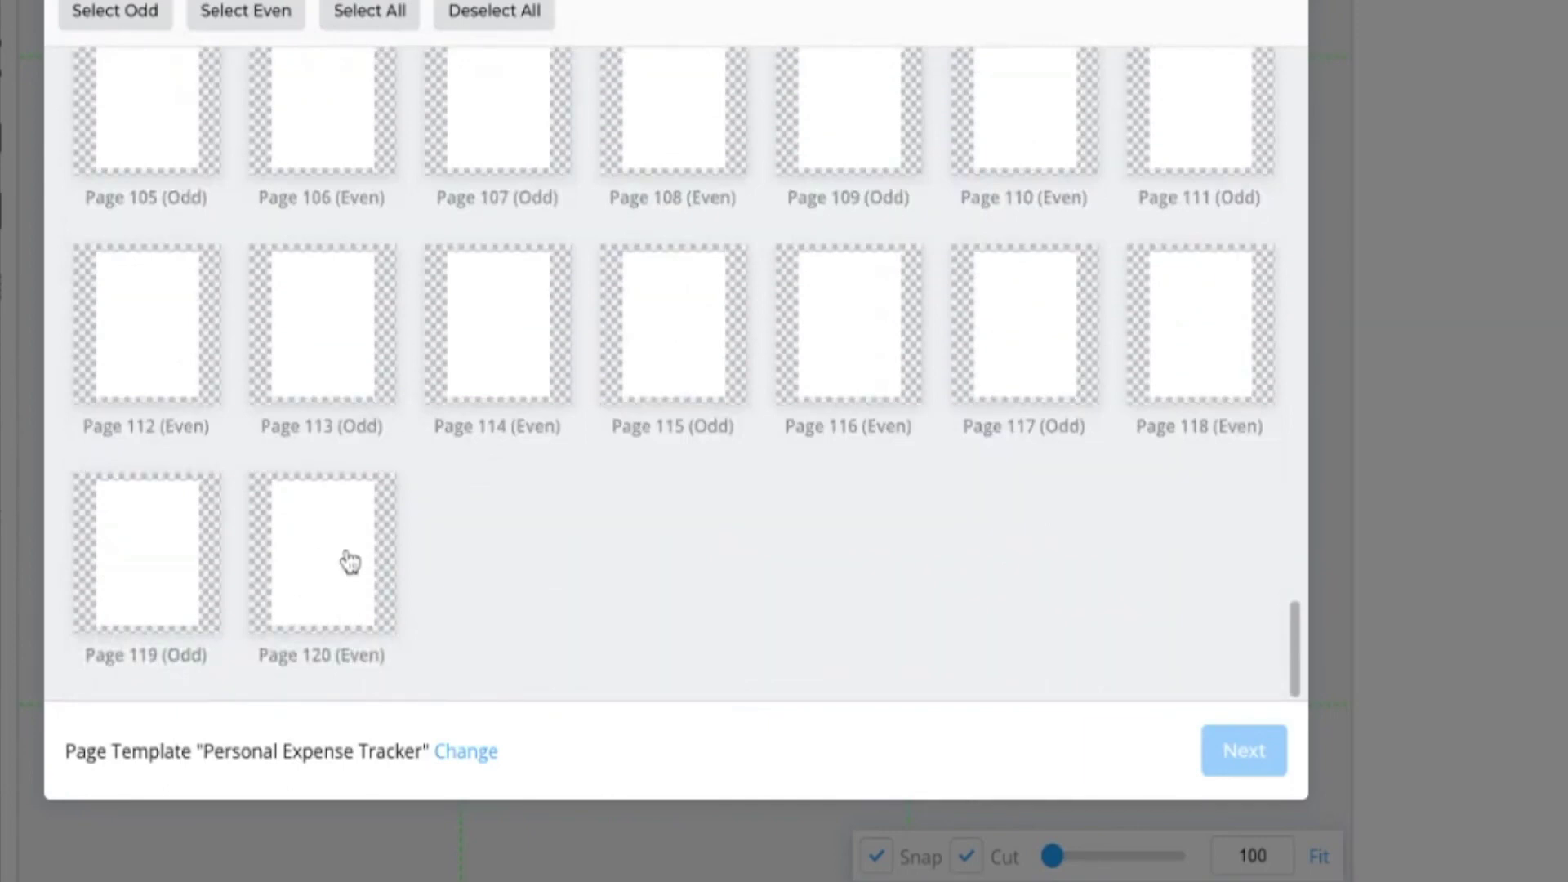
scroll(350, 562, up, 20)
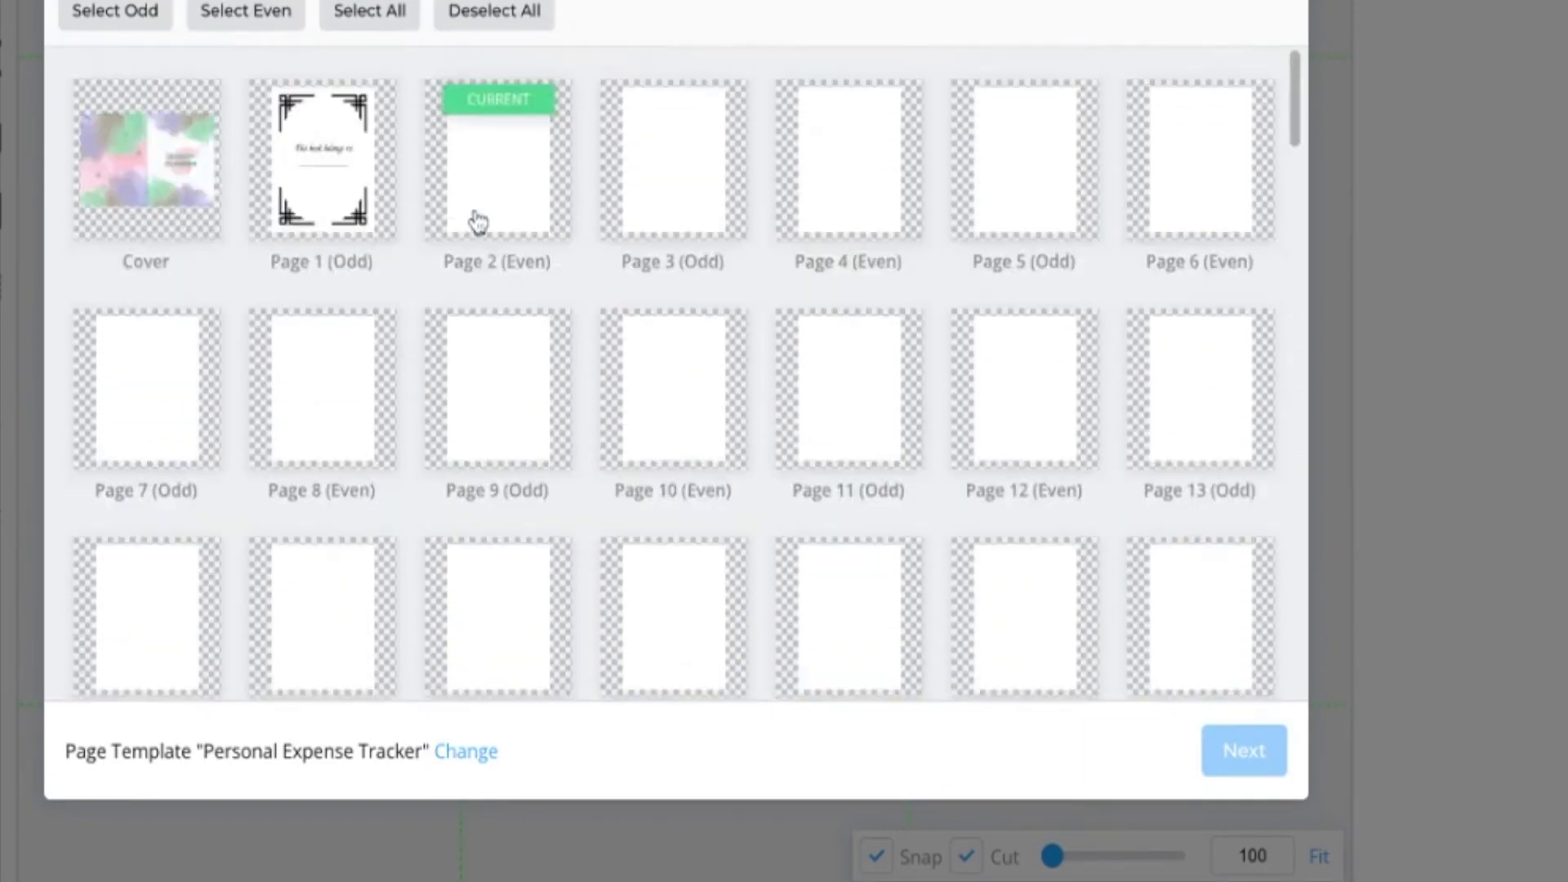
click(479, 209)
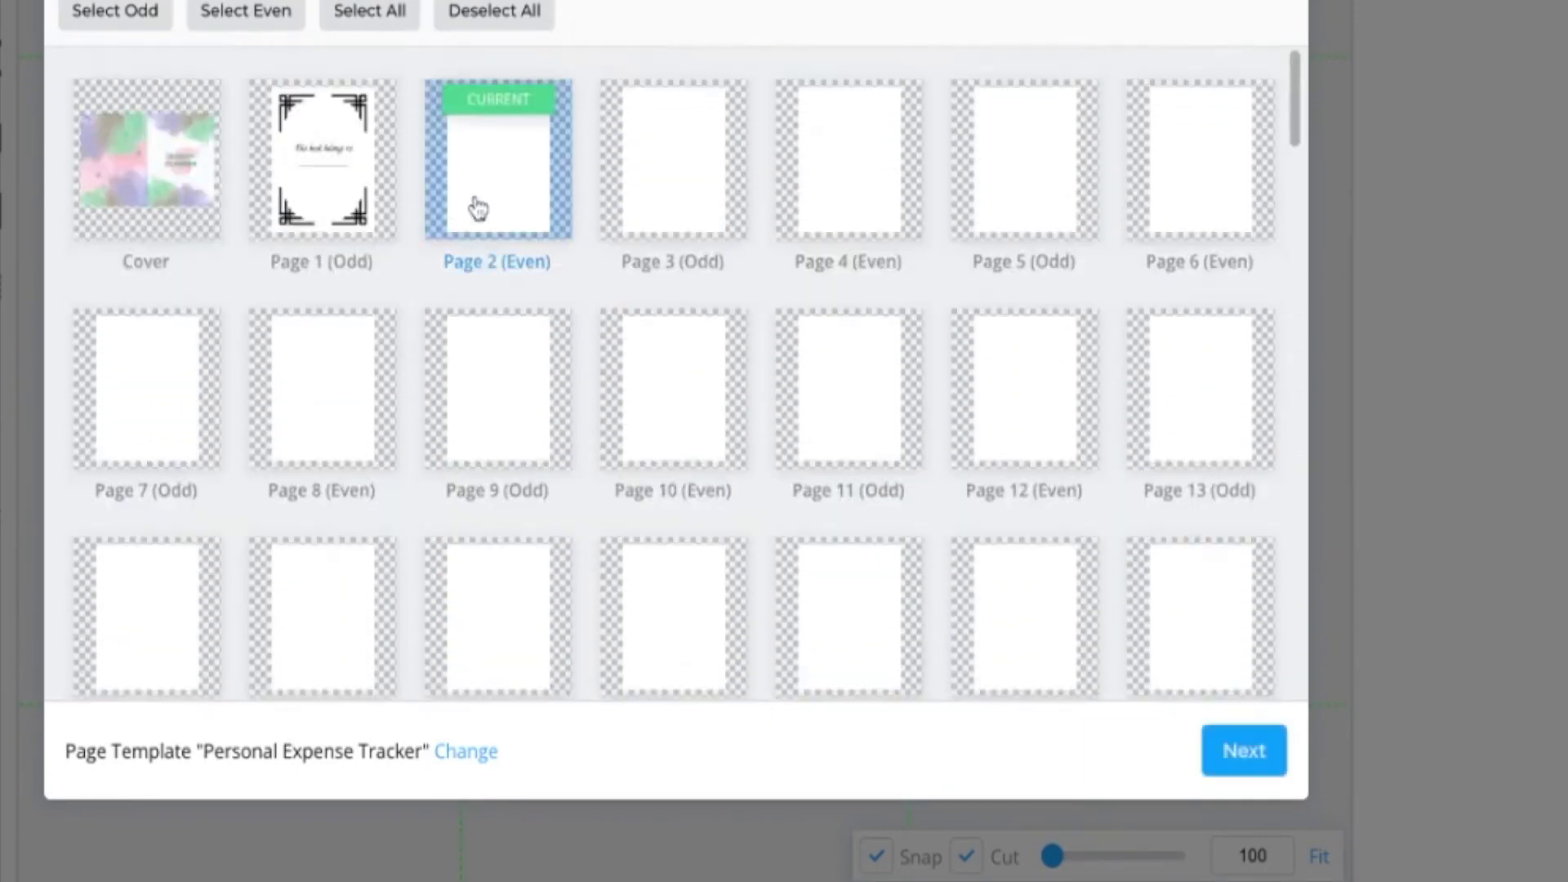
click(366, 19)
click(322, 189)
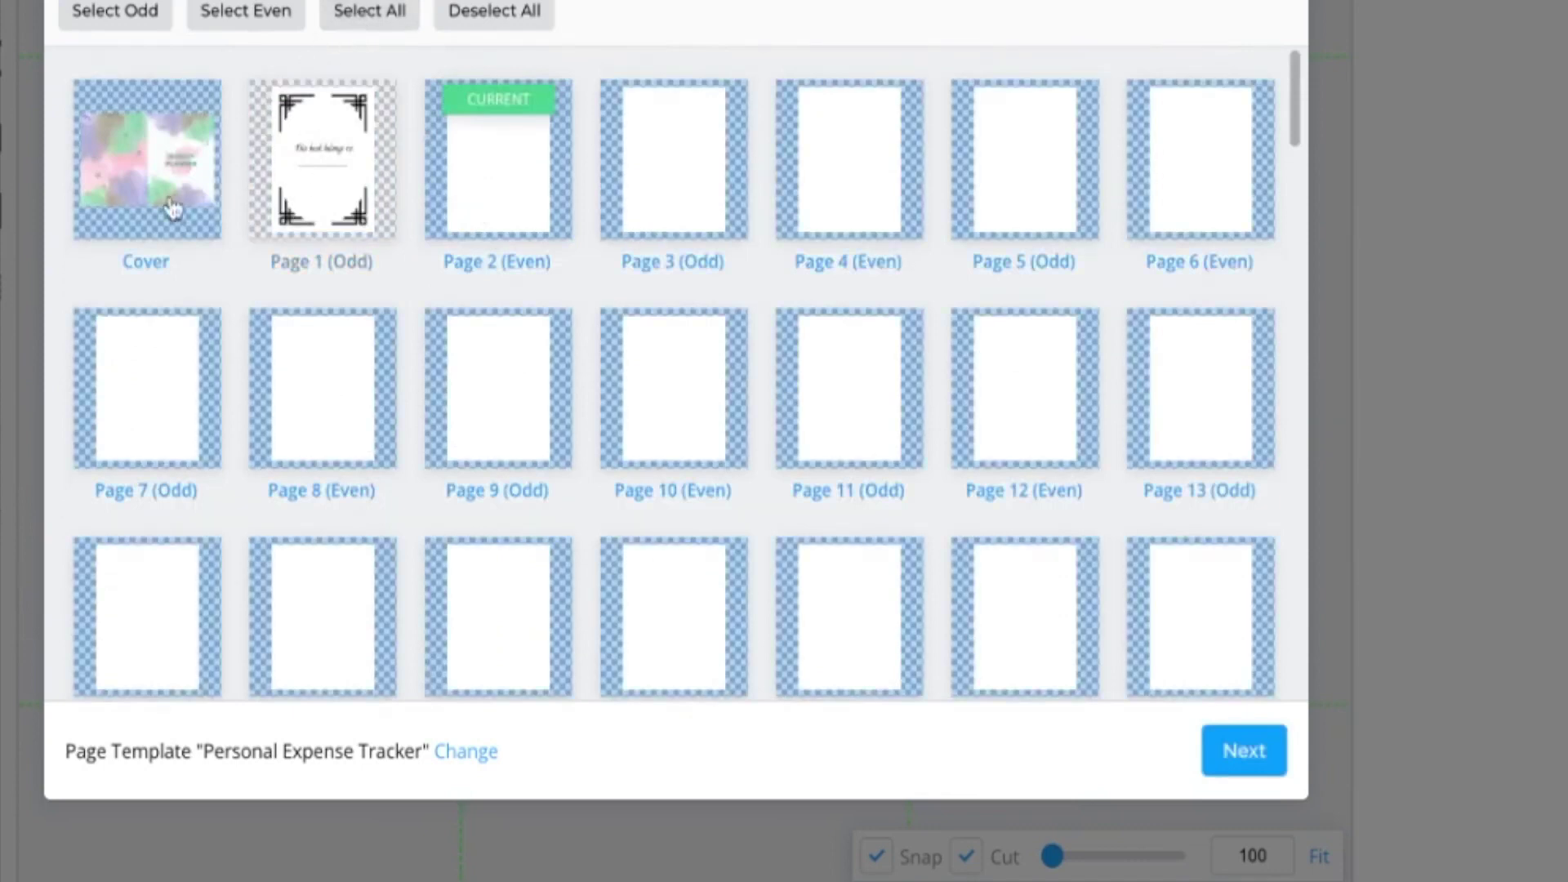
click(141, 194)
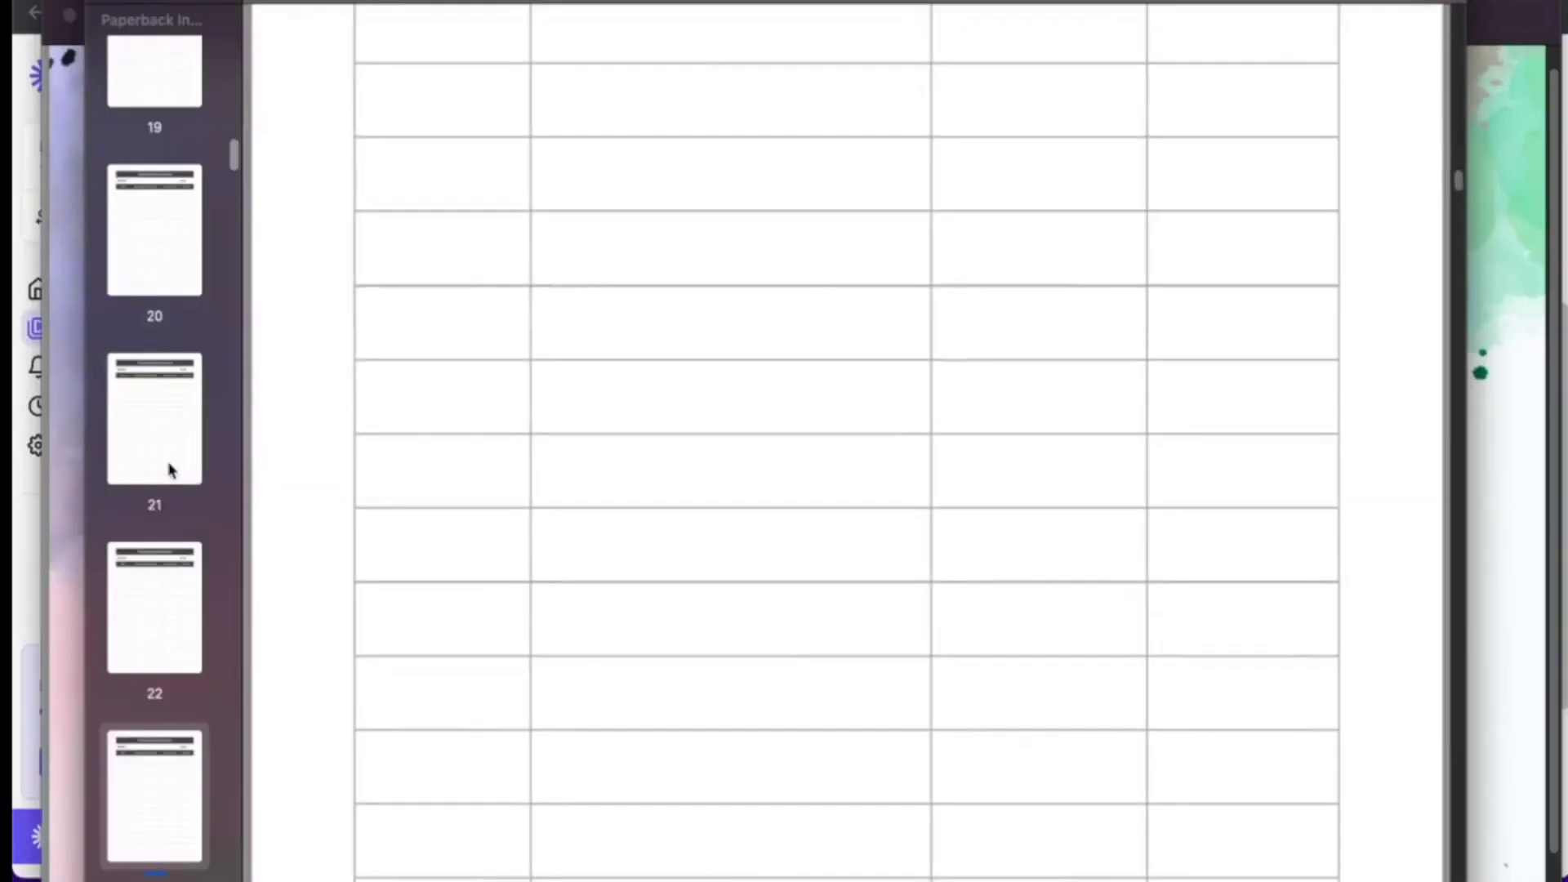
Step: Check the page thumbnails of the exported paperback interior PDF
scroll(126, 351, up, 10)
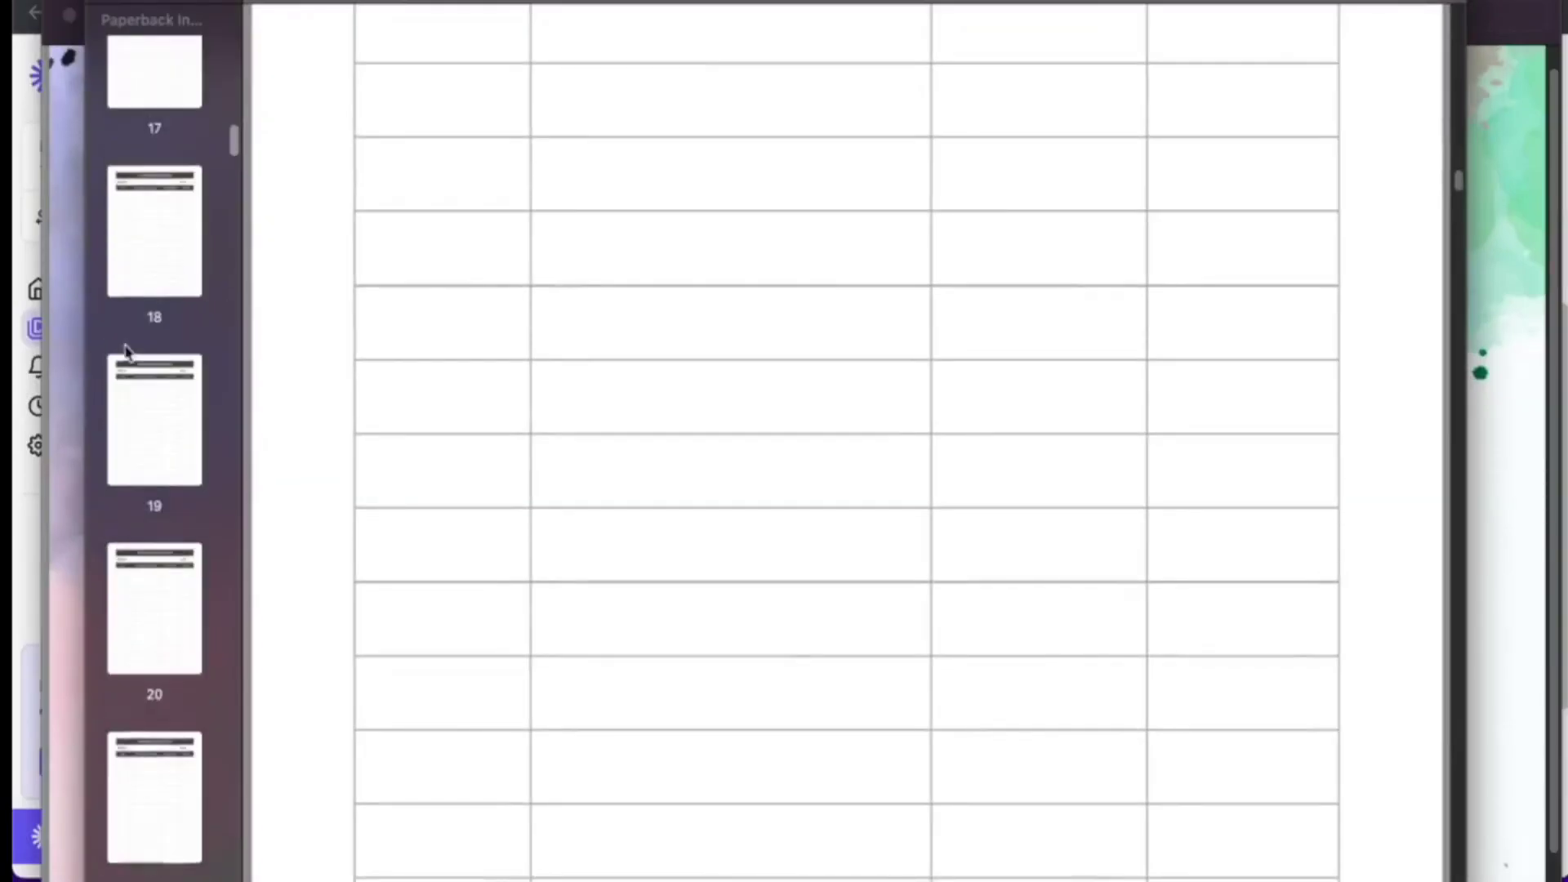
scroll(126, 351, down, 15)
scroll(127, 351, down, 15)
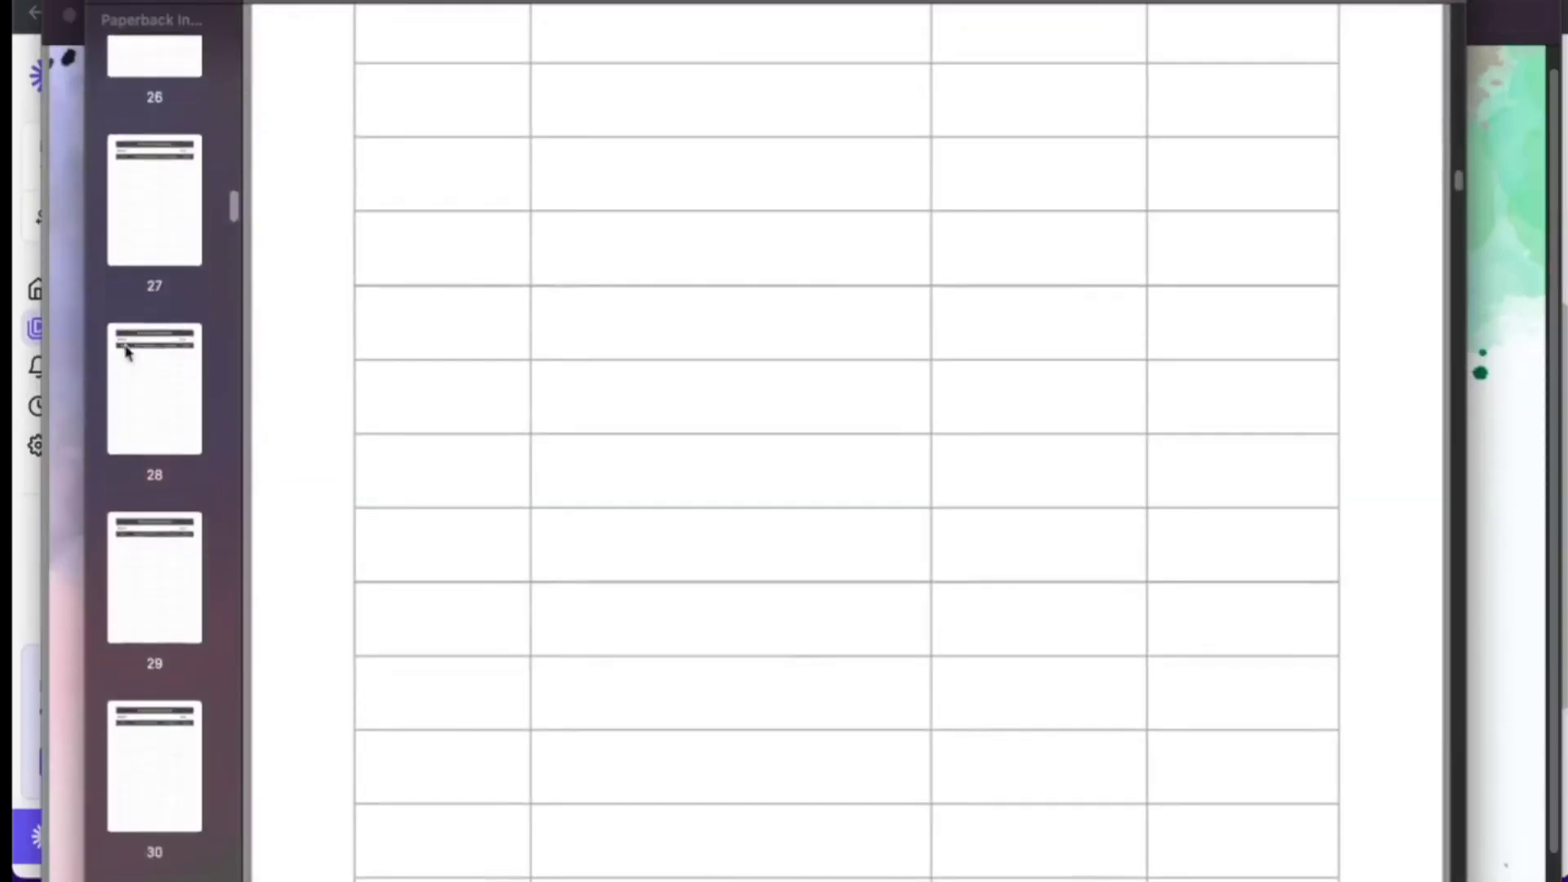
scroll(126, 351, down, 20)
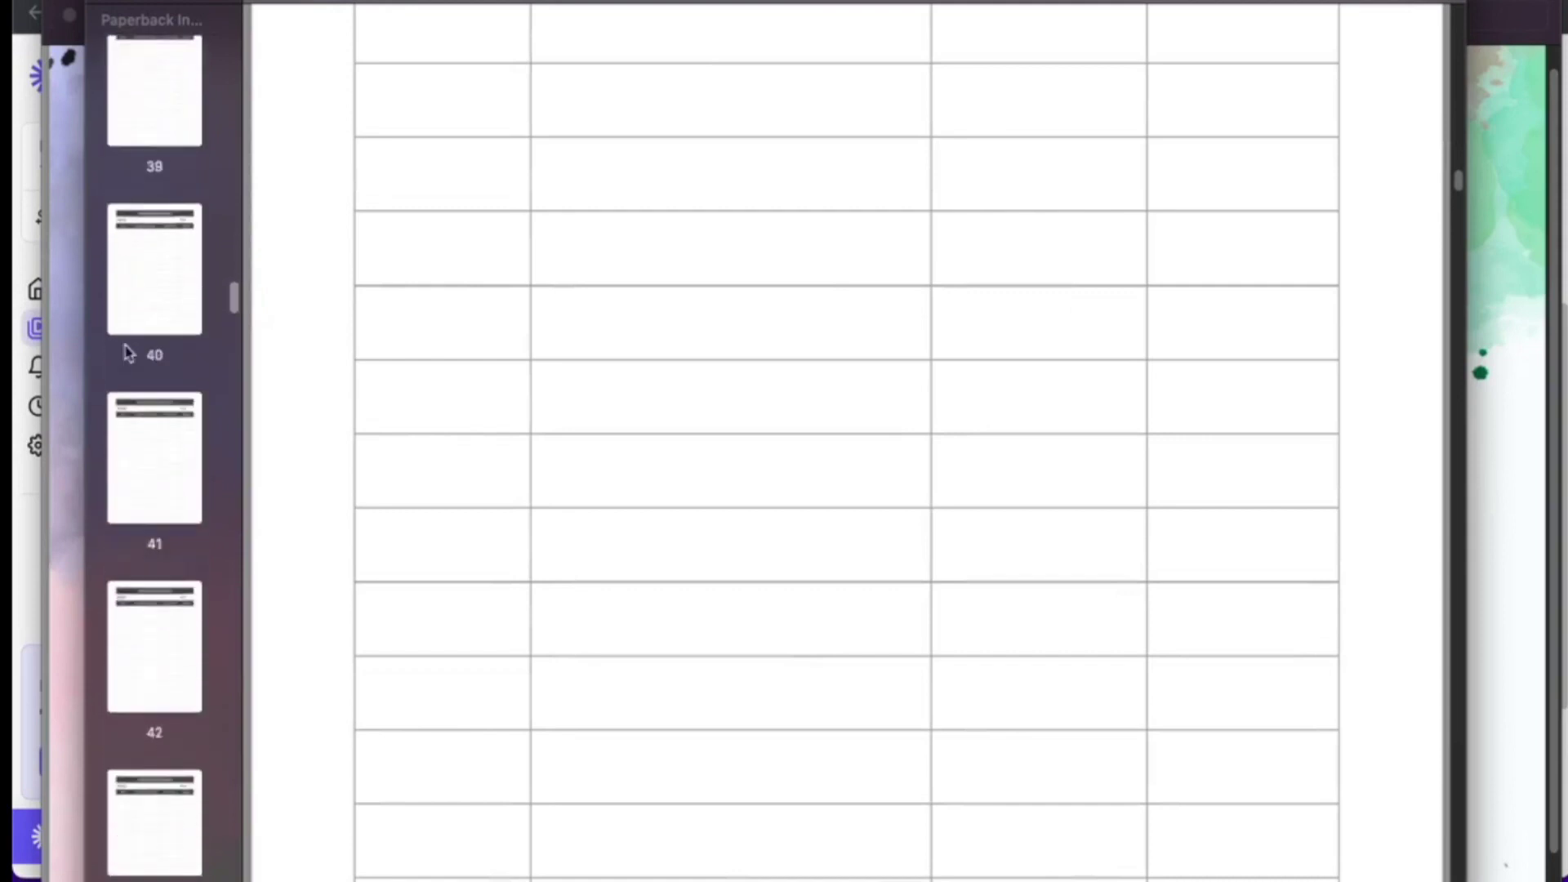
scroll(127, 351, down, 20)
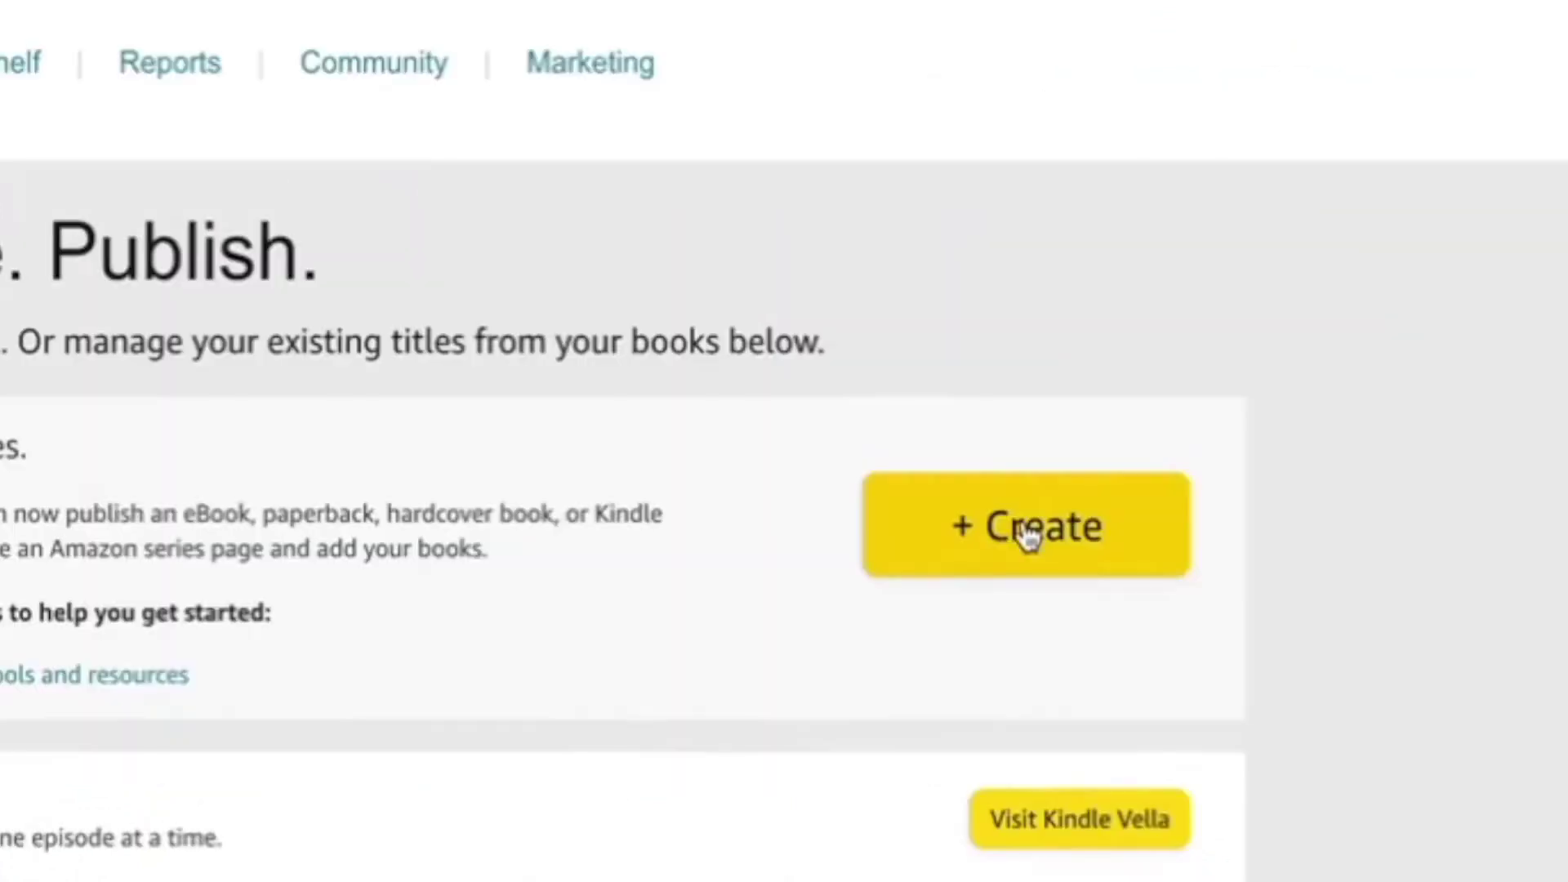
Step: Start creating a new title in Kindle Direct Publishing and view the available book formats
click(1022, 531)
scroll(1097, 866, down, 4)
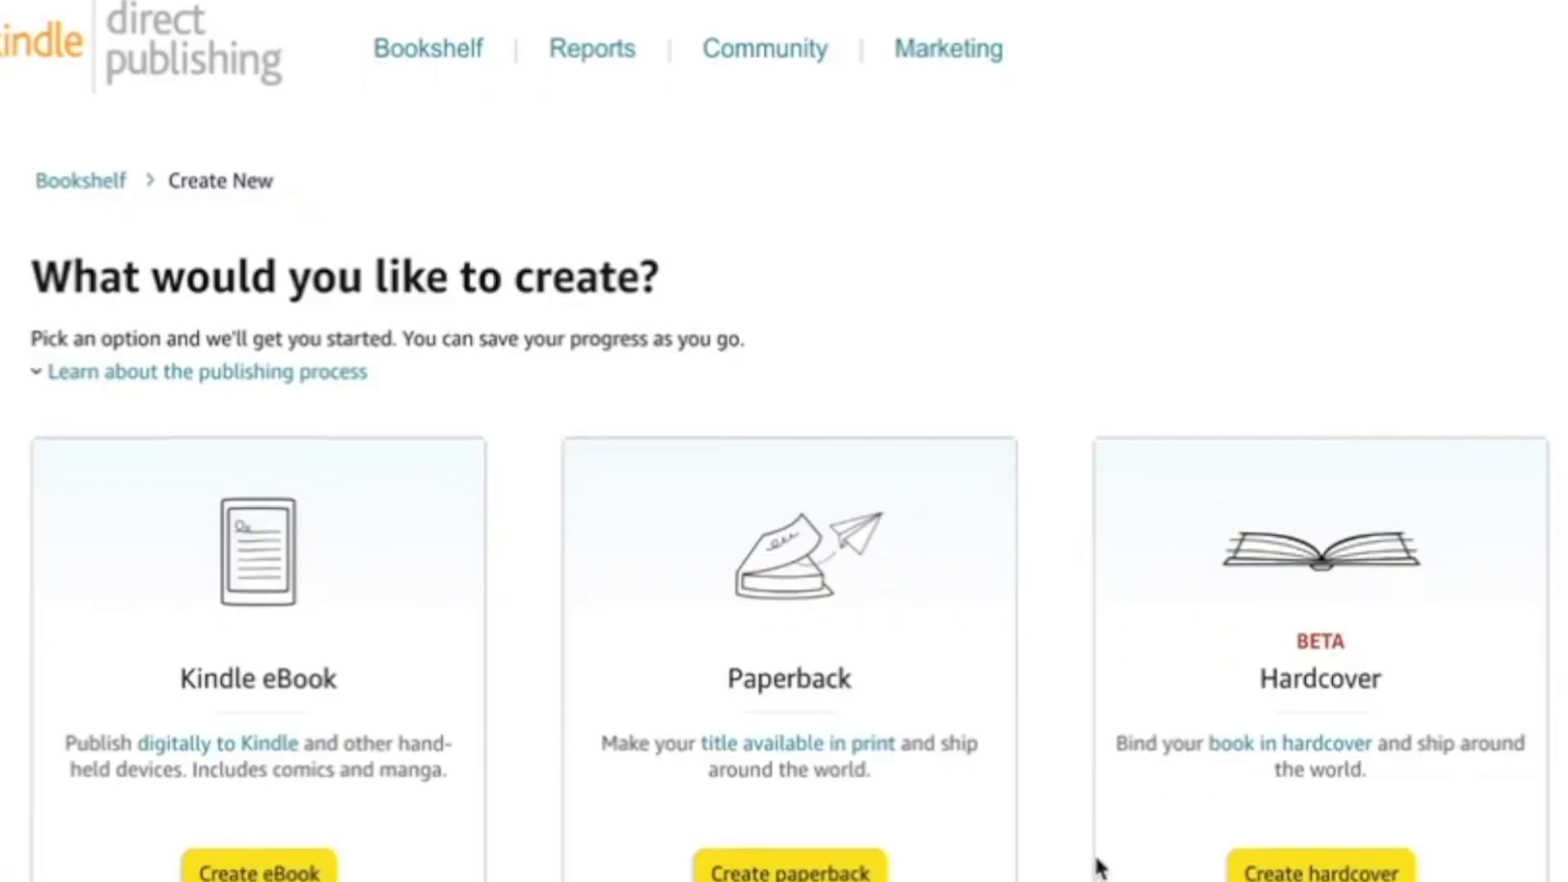
scroll(1097, 866, down, 1)
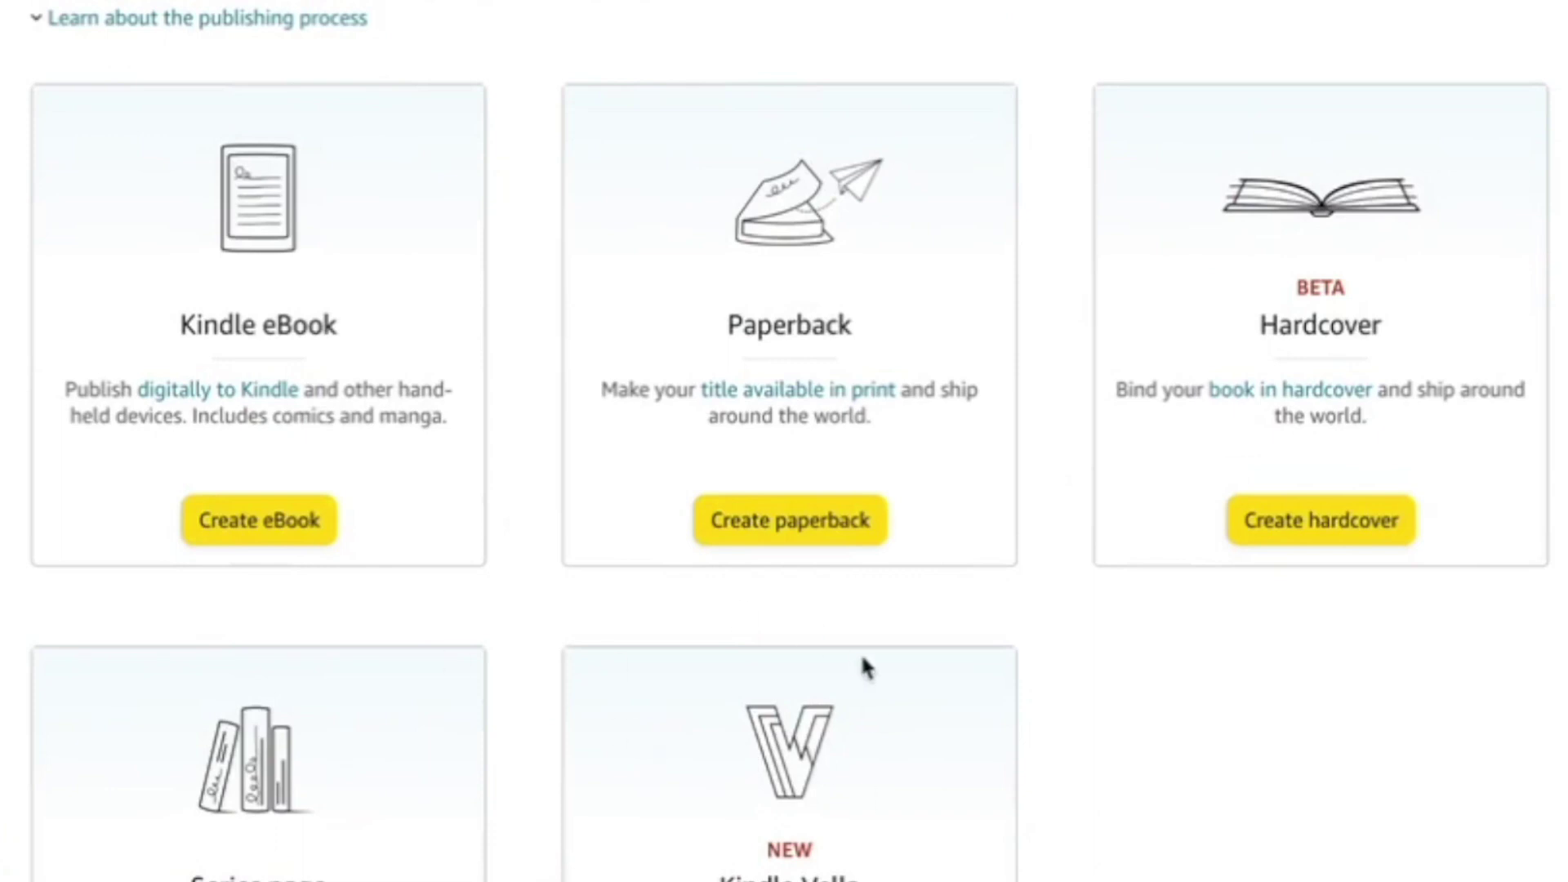
Step: Start a new paperback title and review the details form from book title and author through description, publishing rights and keywords
click(823, 536)
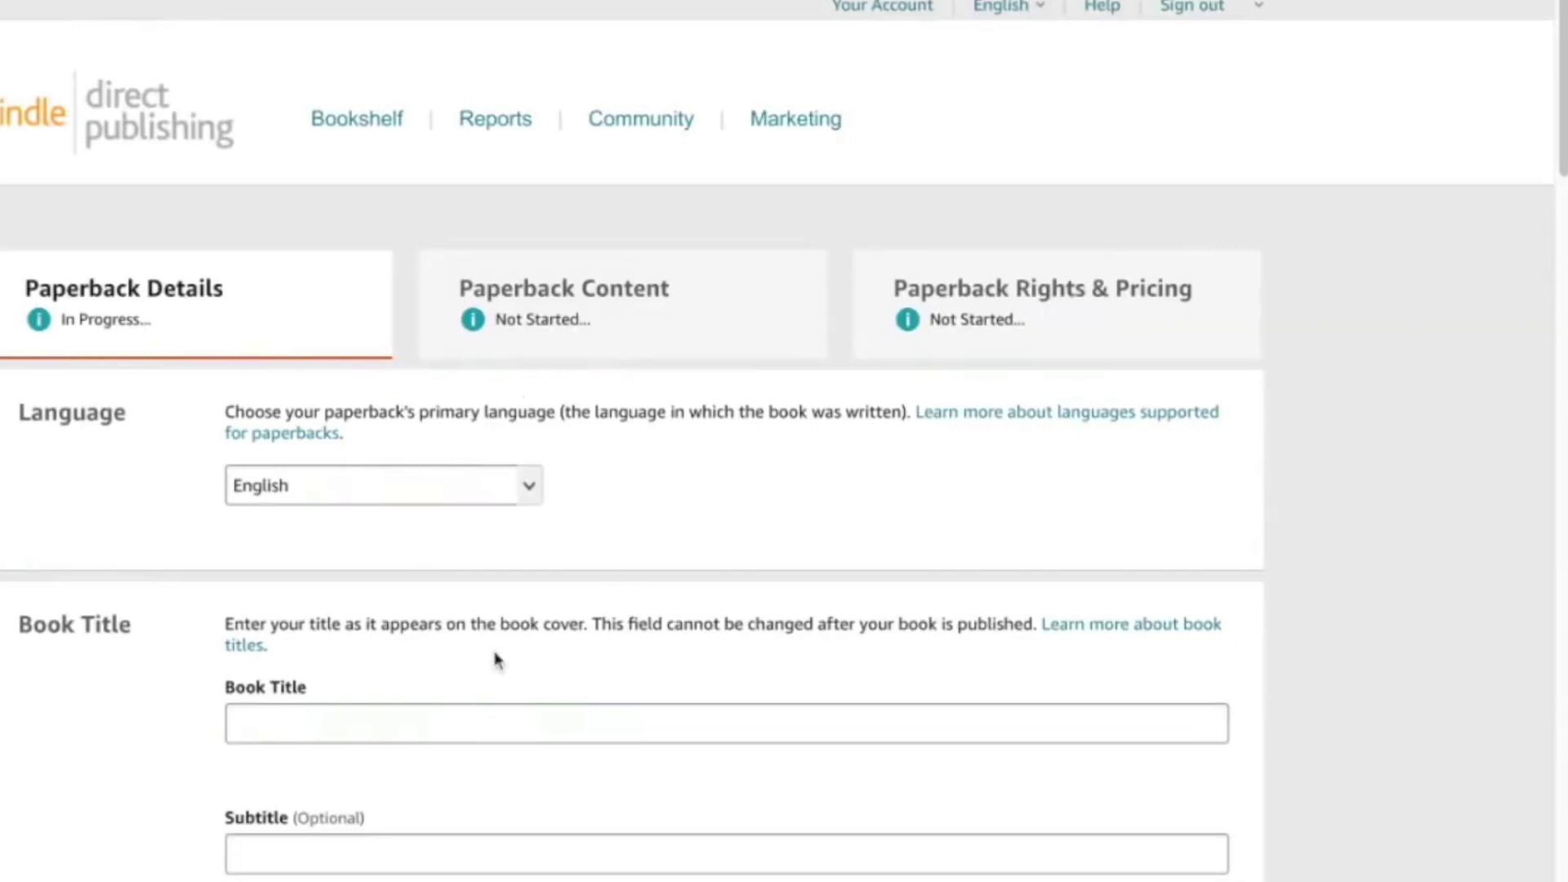
scroll(496, 660, down, 10)
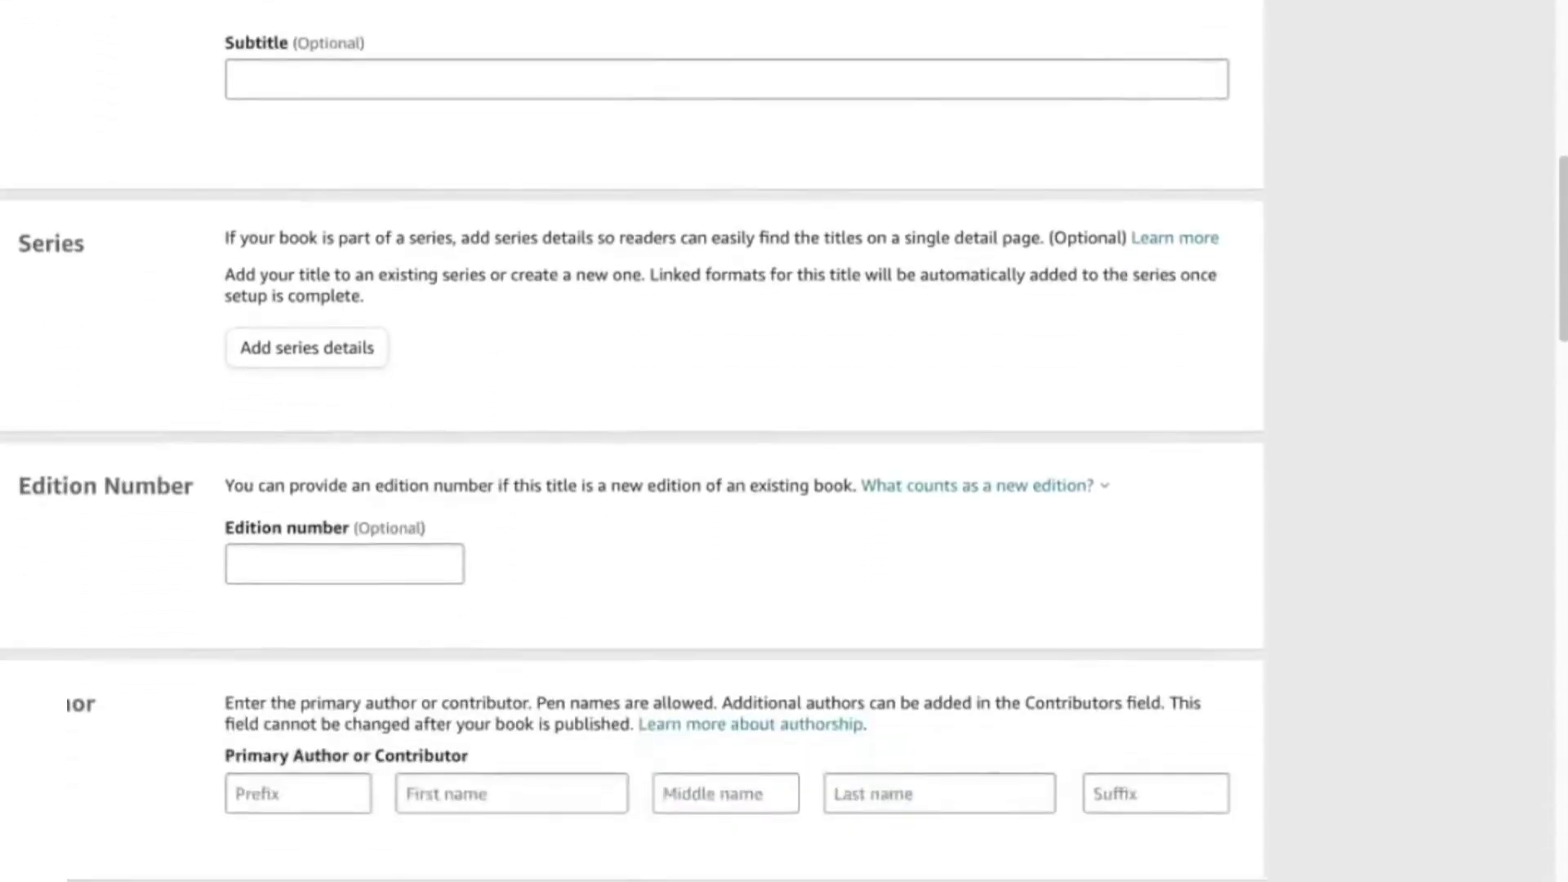
scroll(633, 441, down, 10)
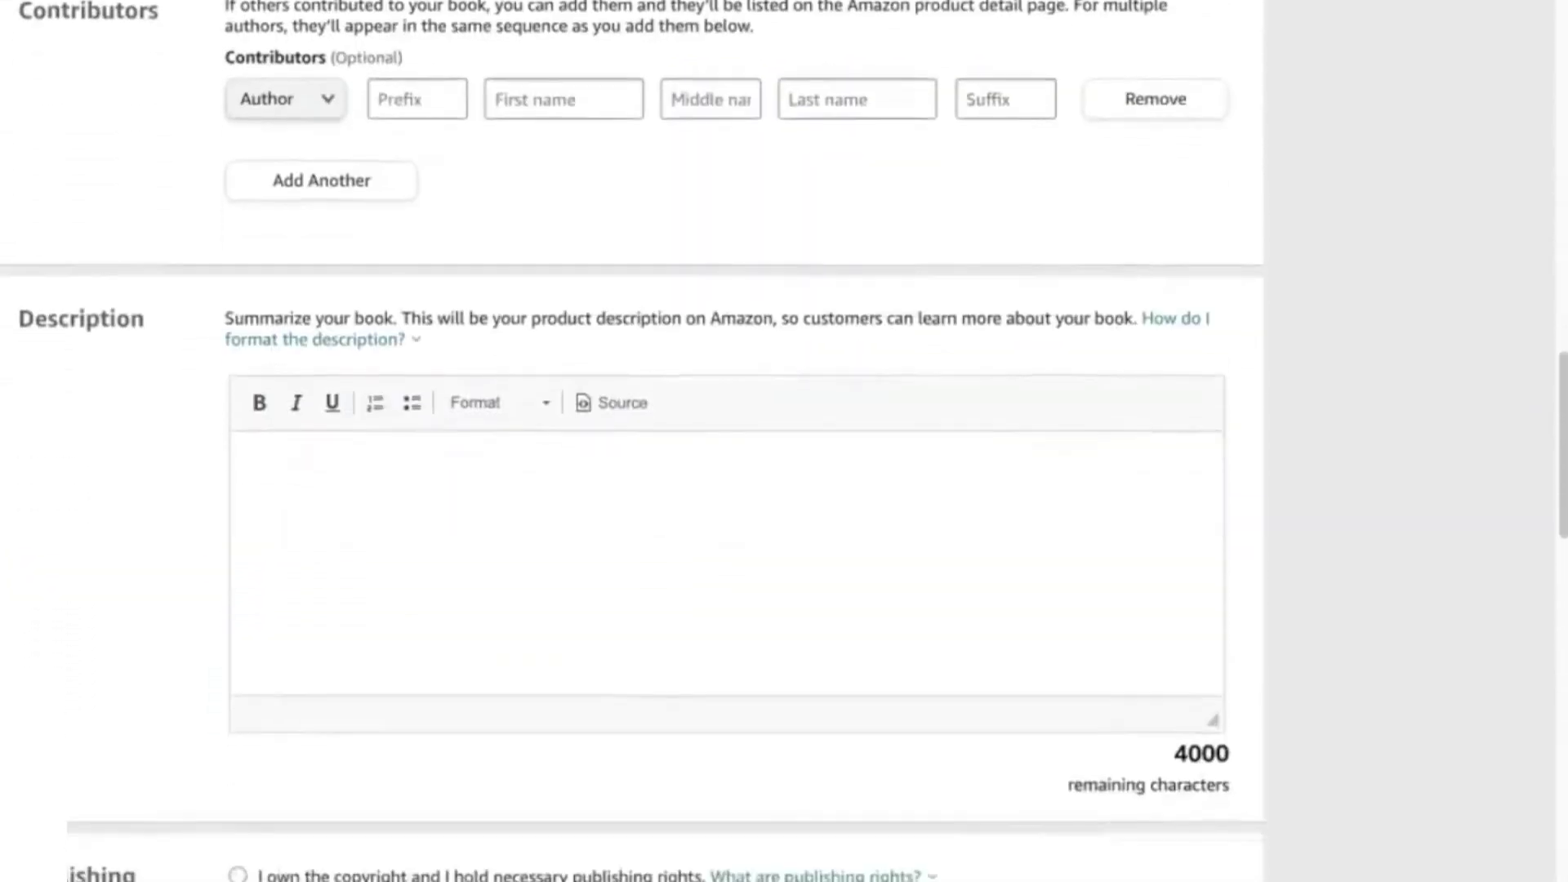
scroll(311, 469, down, 1)
scroll(513, 772, down, 6)
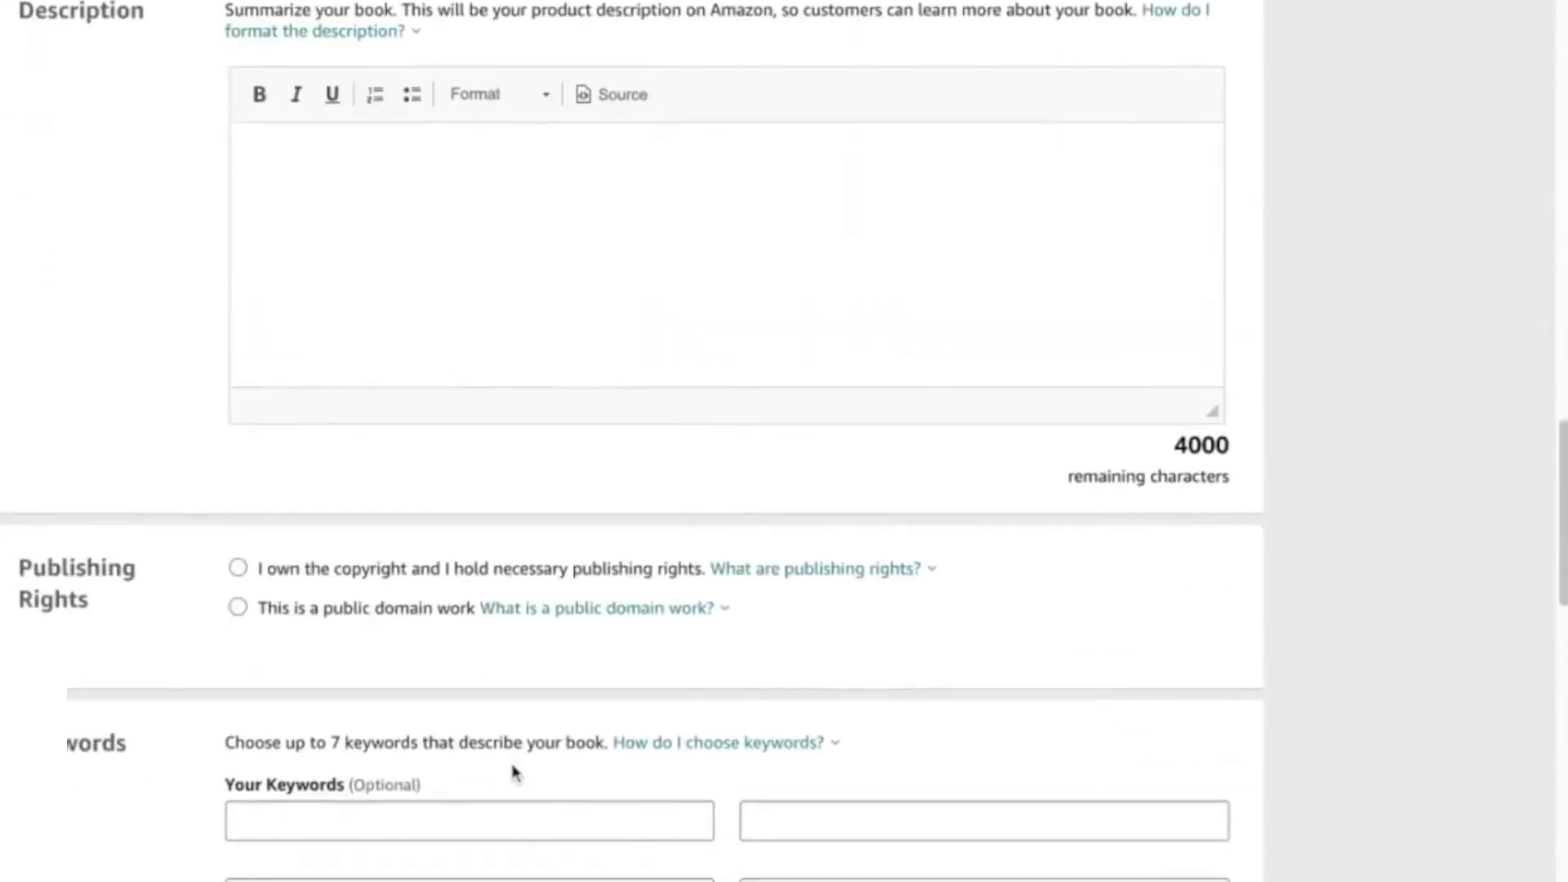
scroll(632, 441, down, 2)
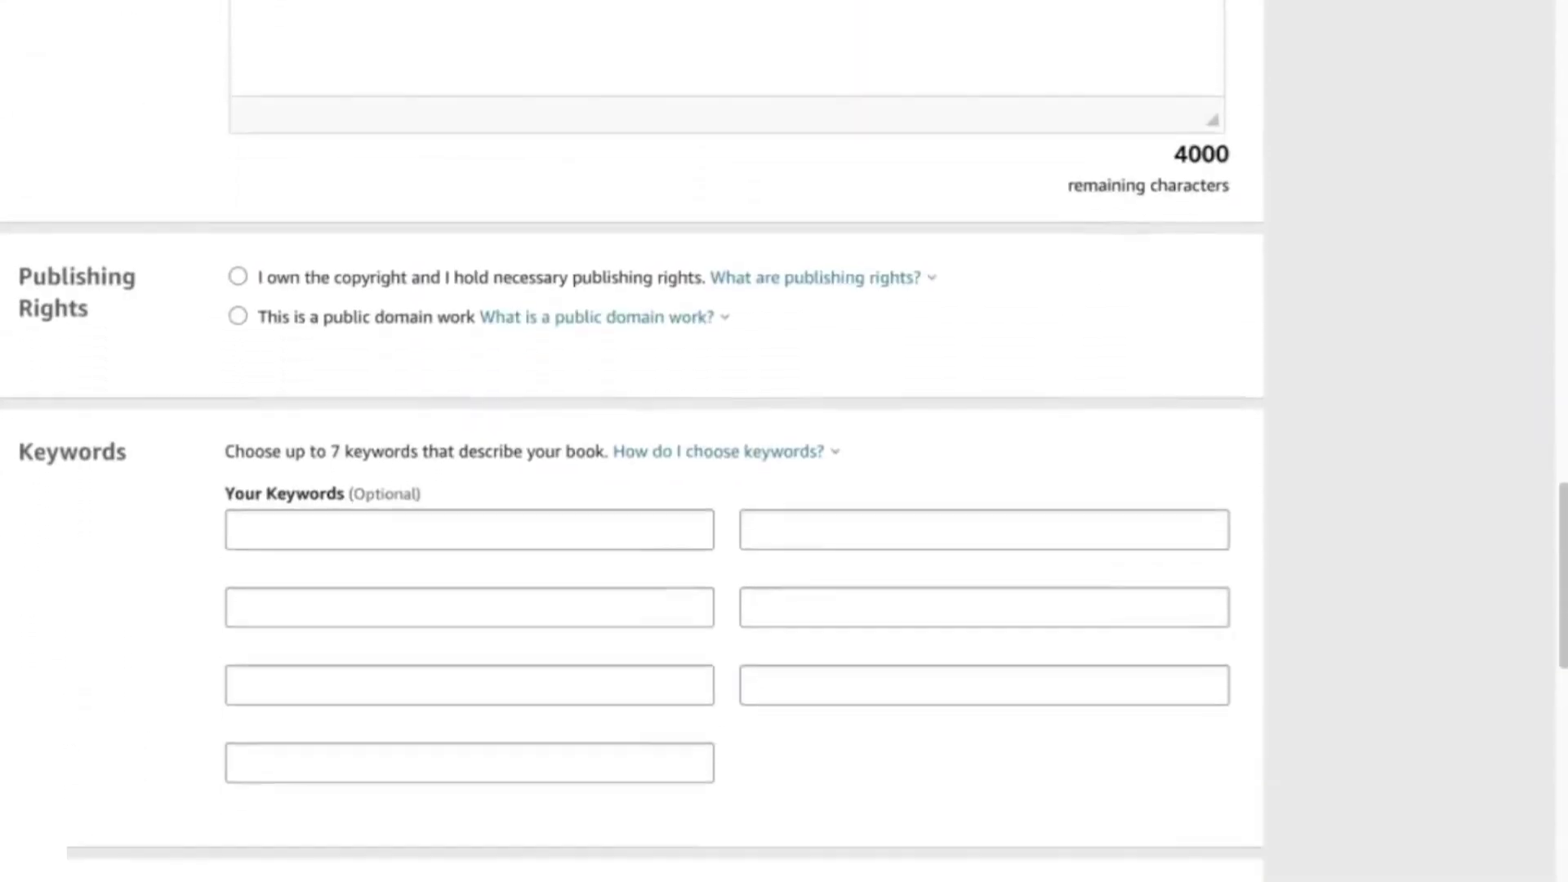
scroll(633, 441, up, 18)
scroll(632, 441, up, 4)
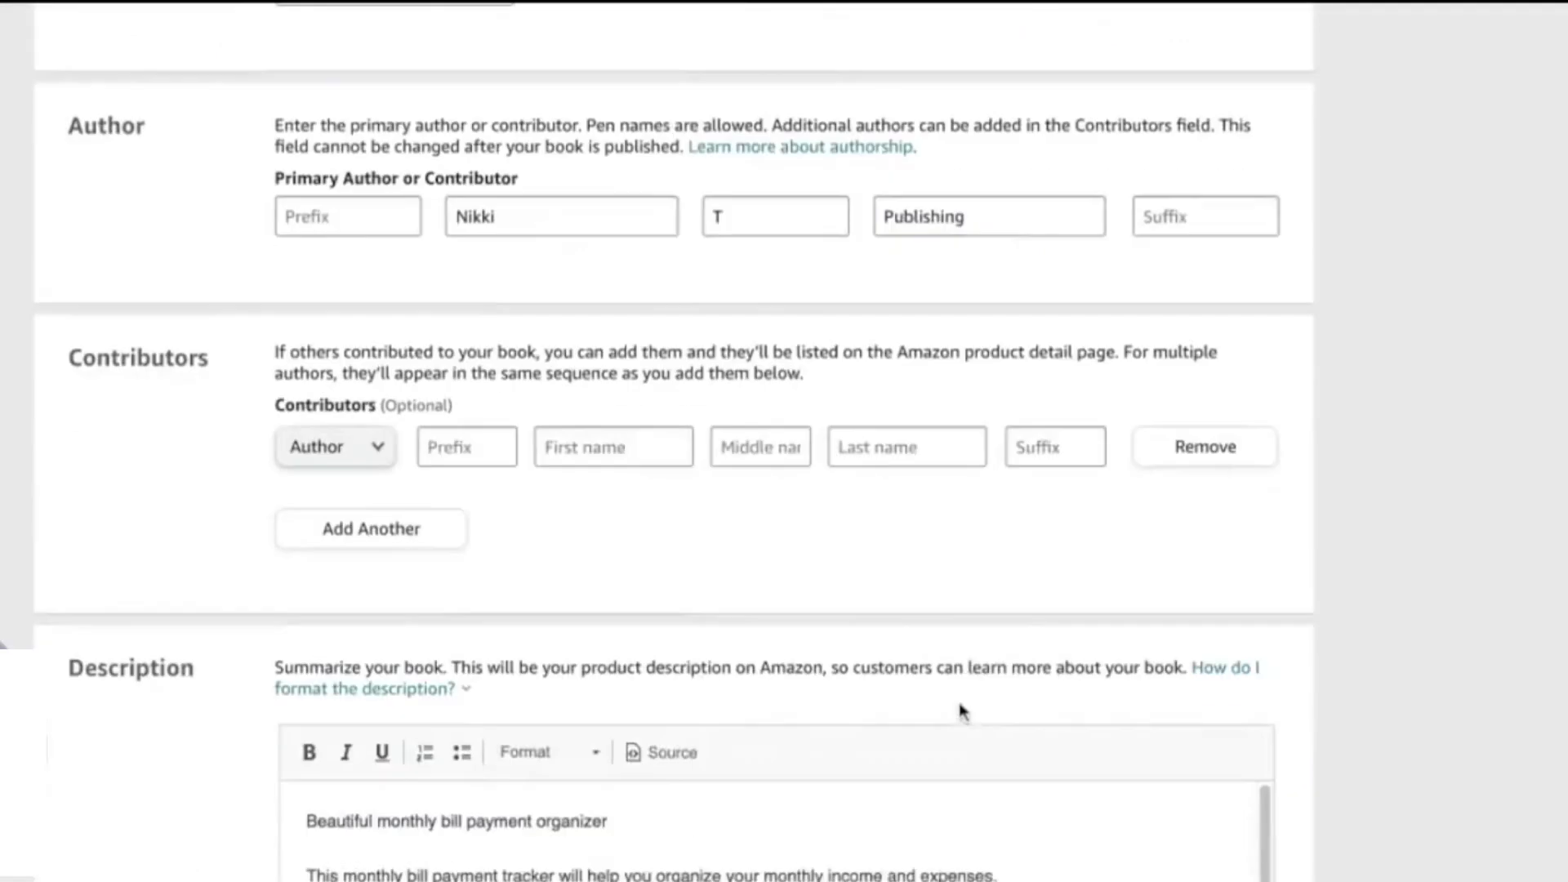
Step: Save the completed paperback details, continue to the content section and assign the book a free KDP ISBN
scroll(959, 710, down, 3)
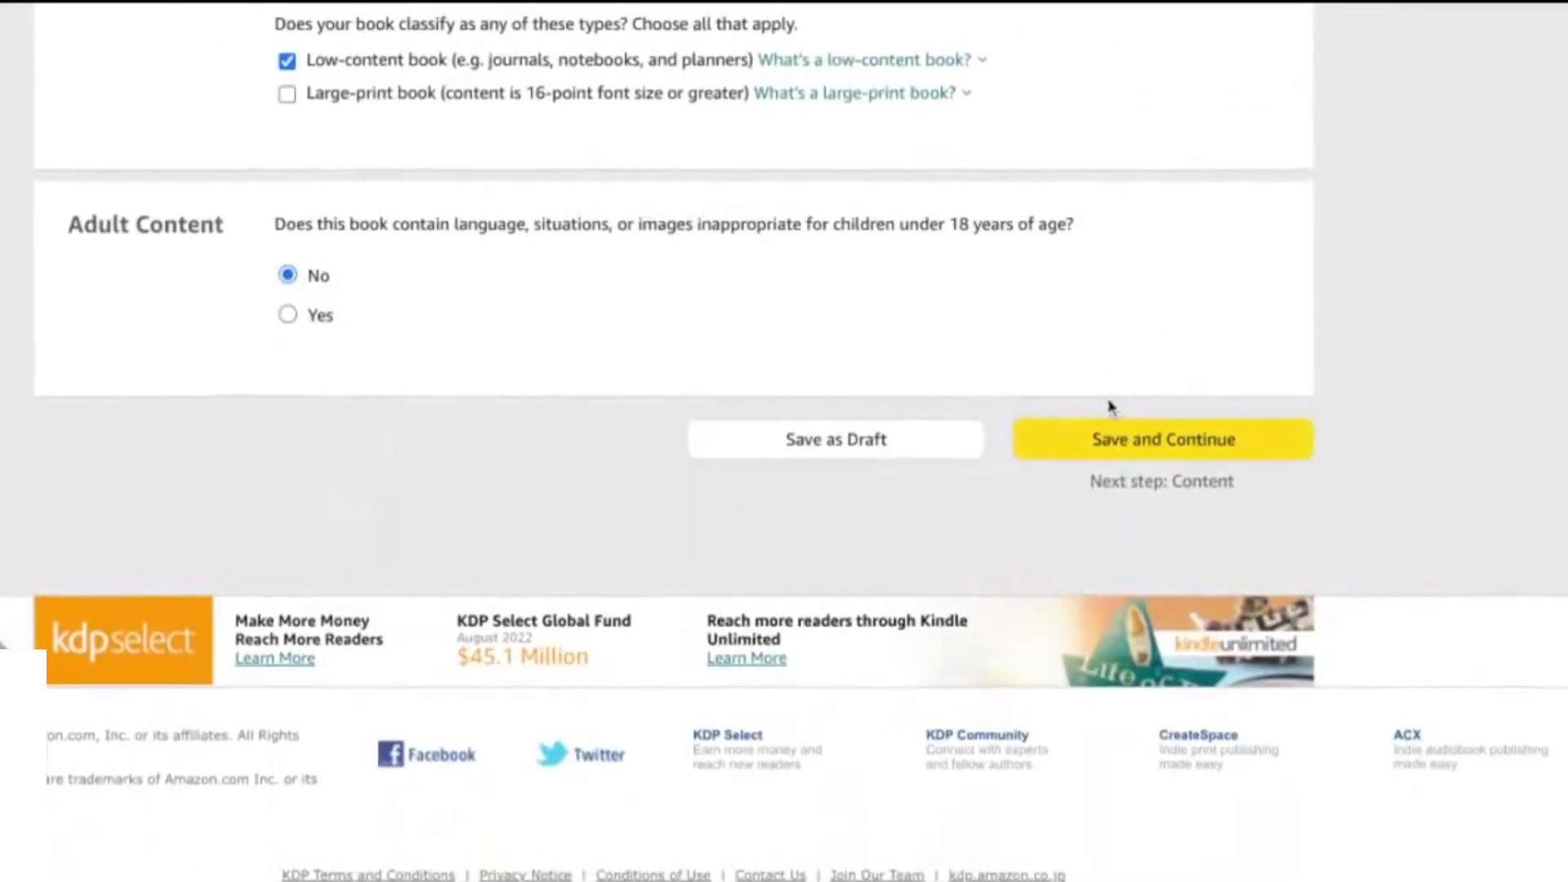
click(1116, 440)
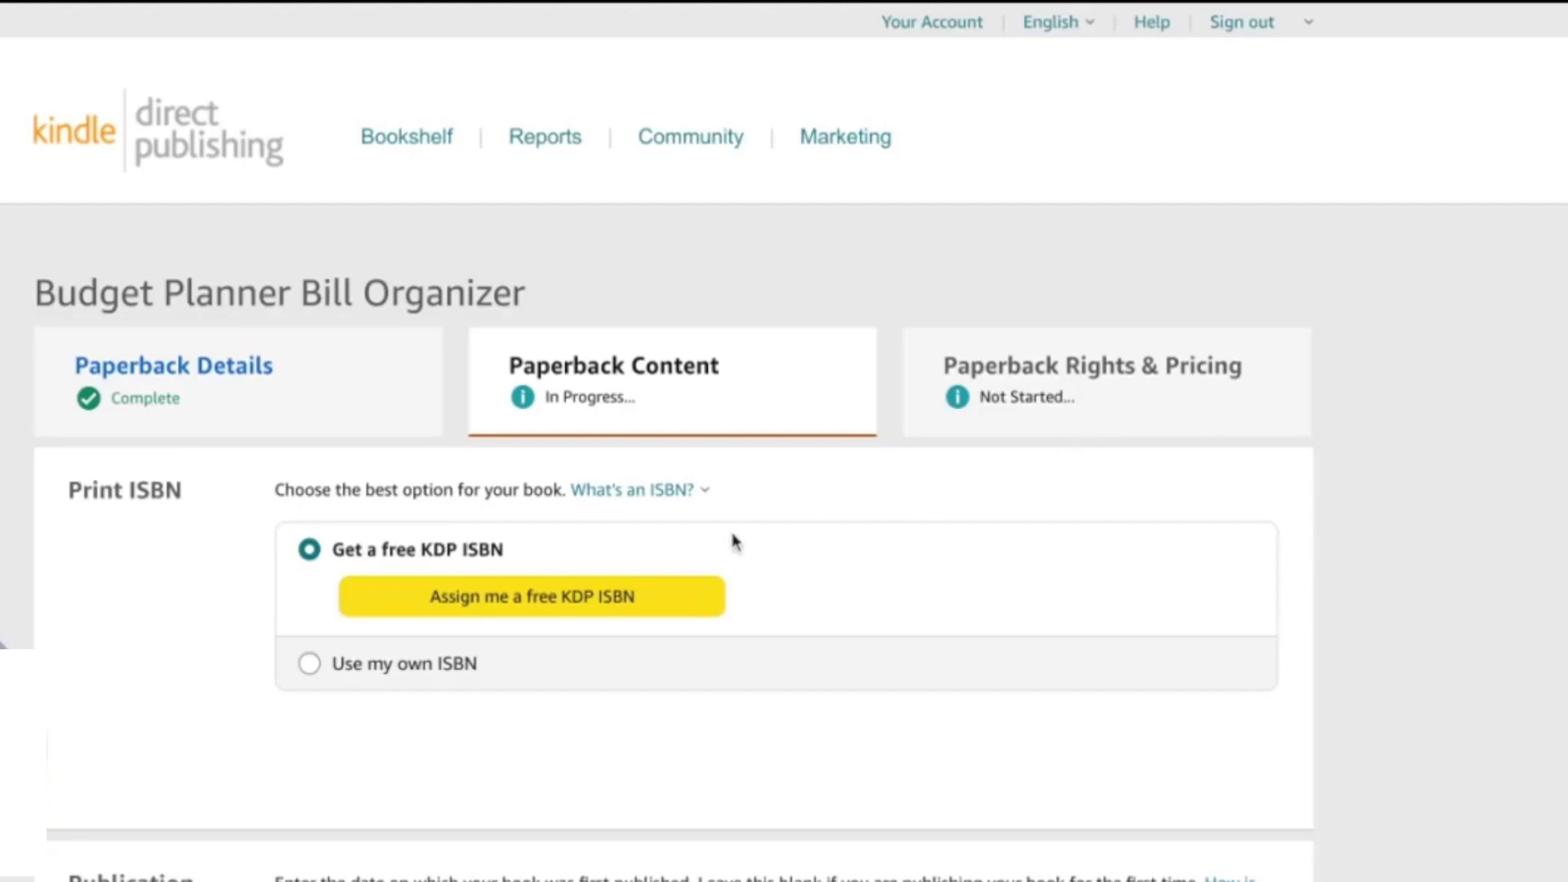
scroll(731, 545, down, 1)
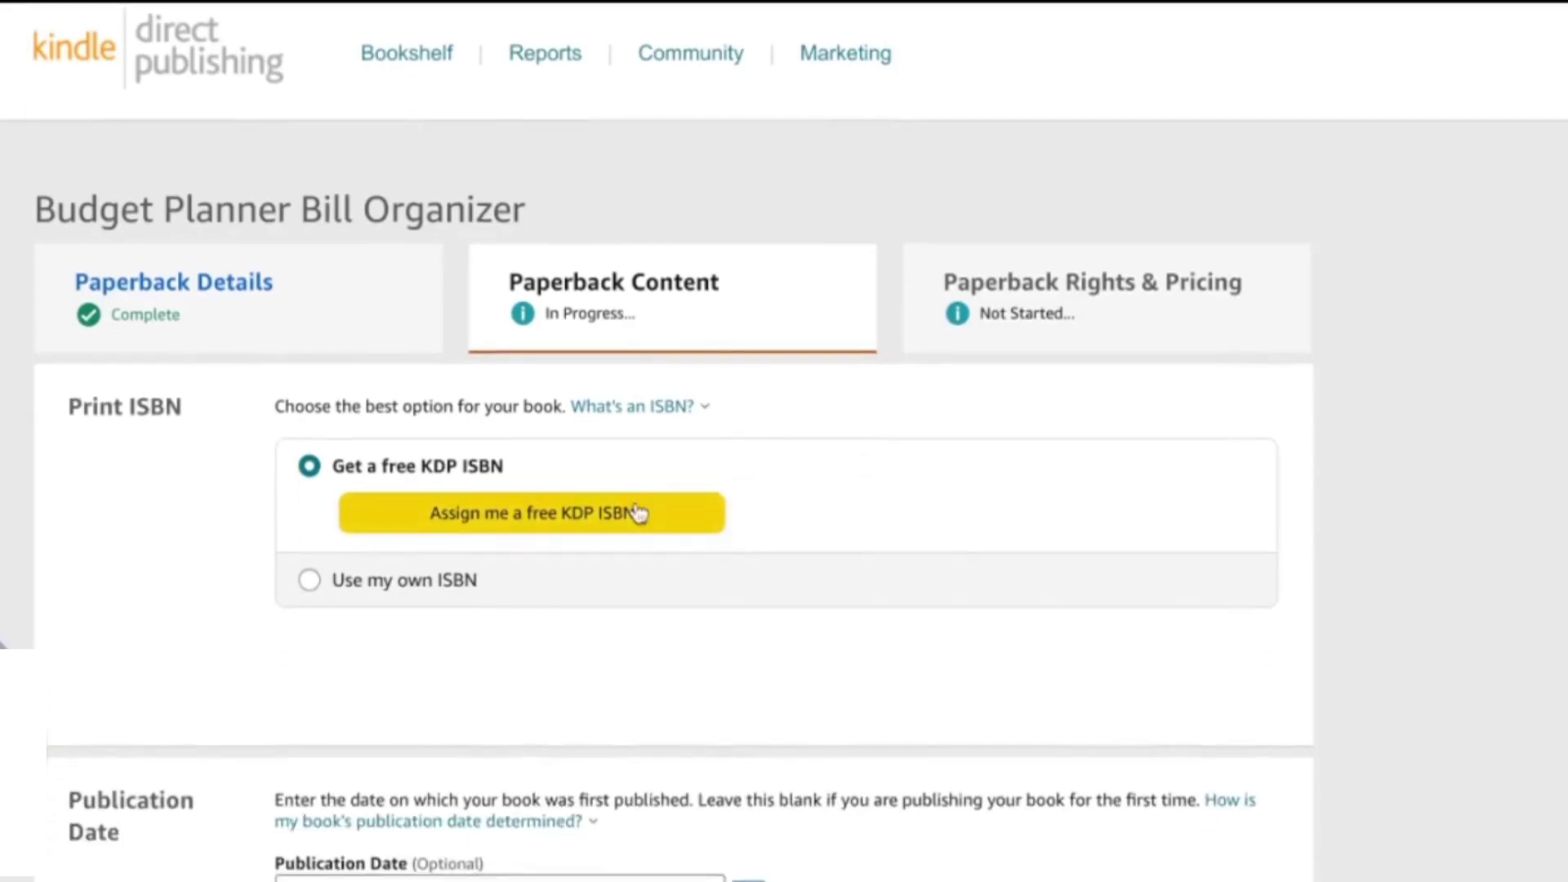
click(638, 515)
click(1250, 557)
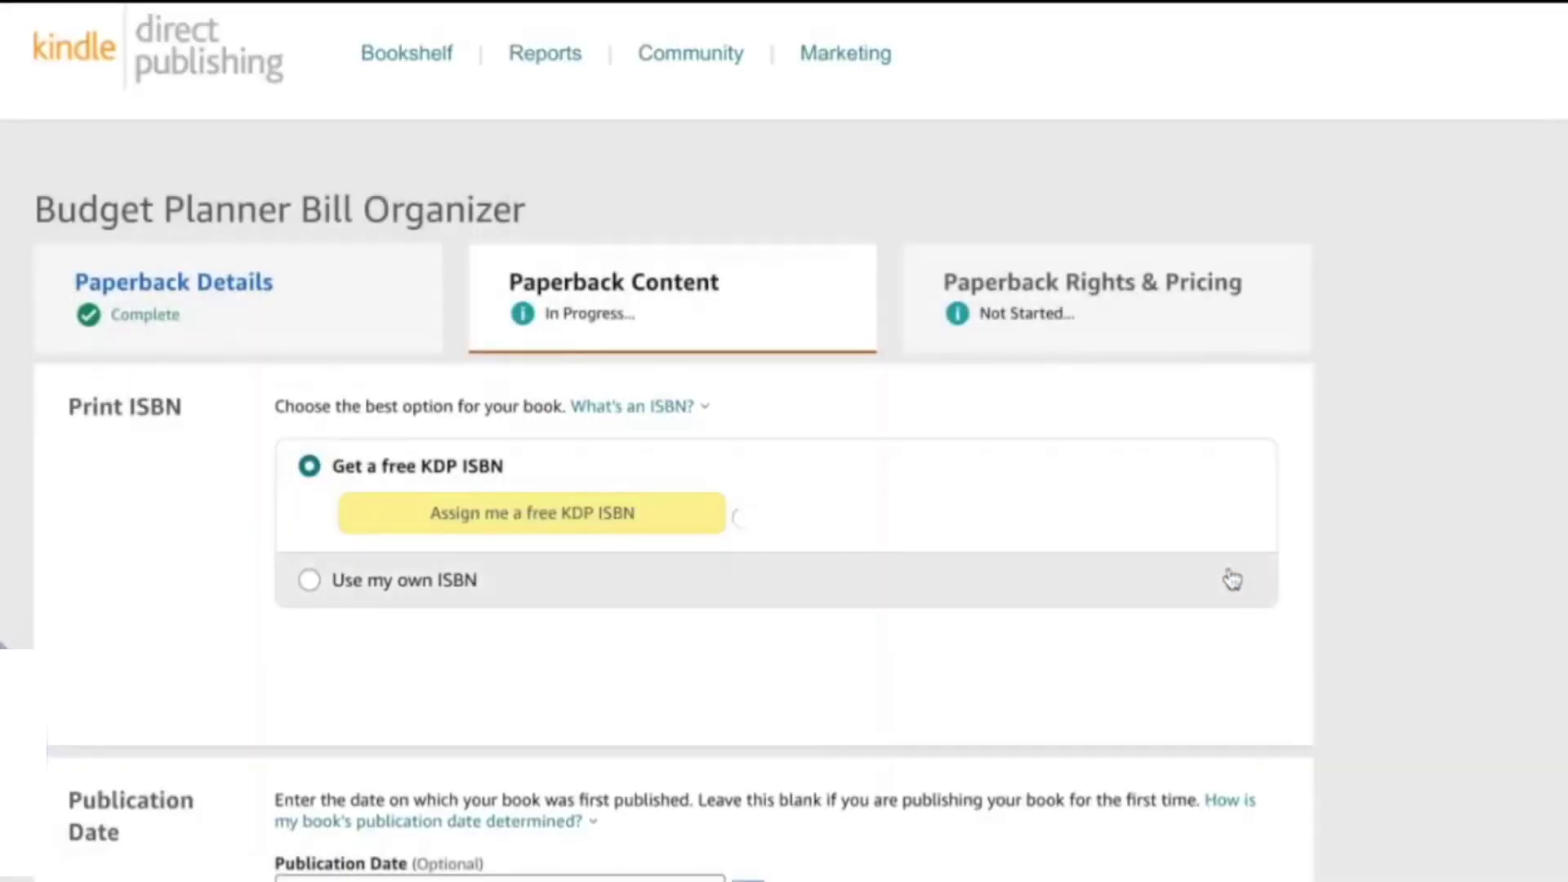
Step: Set the paperback's trim size to 8.5 x 11 in in the print options
scroll(1229, 577, down, 5)
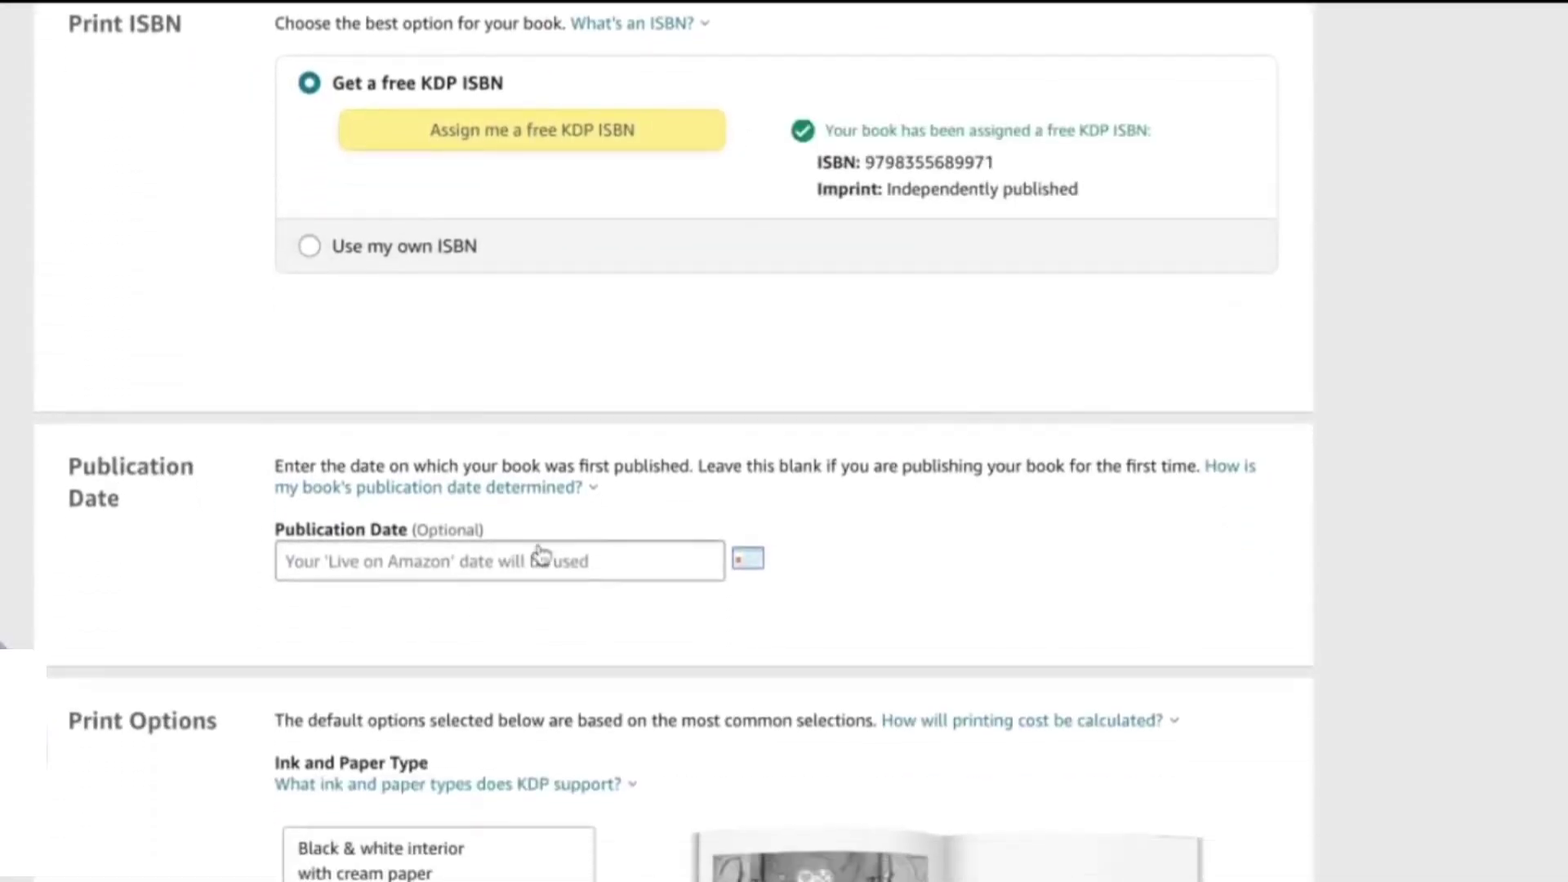
scroll(535, 572, down, 5)
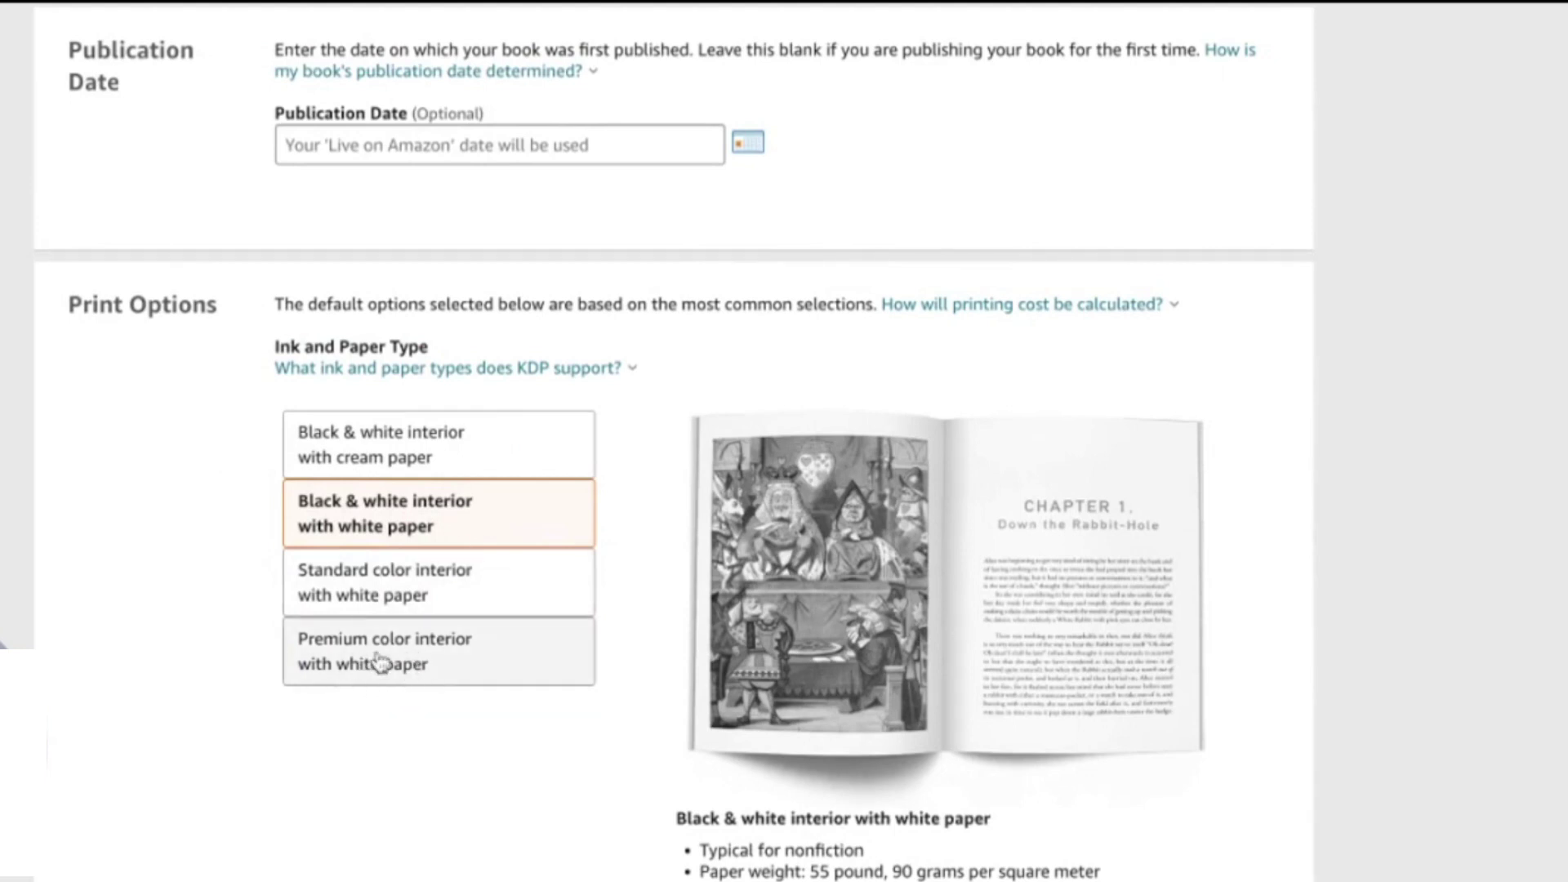
scroll(356, 457, down, 6)
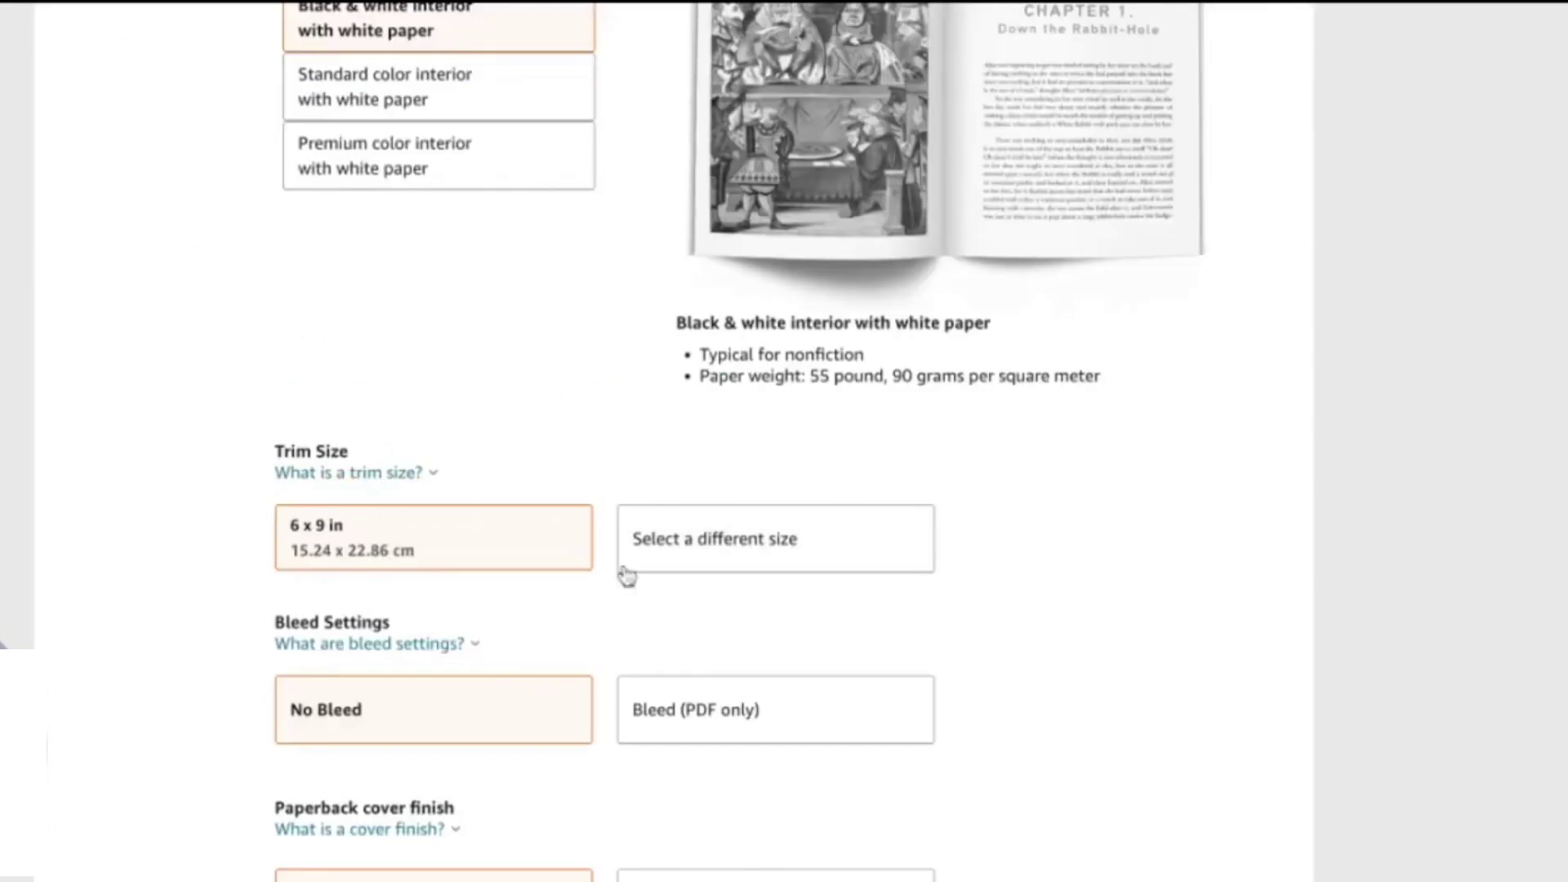
click(759, 540)
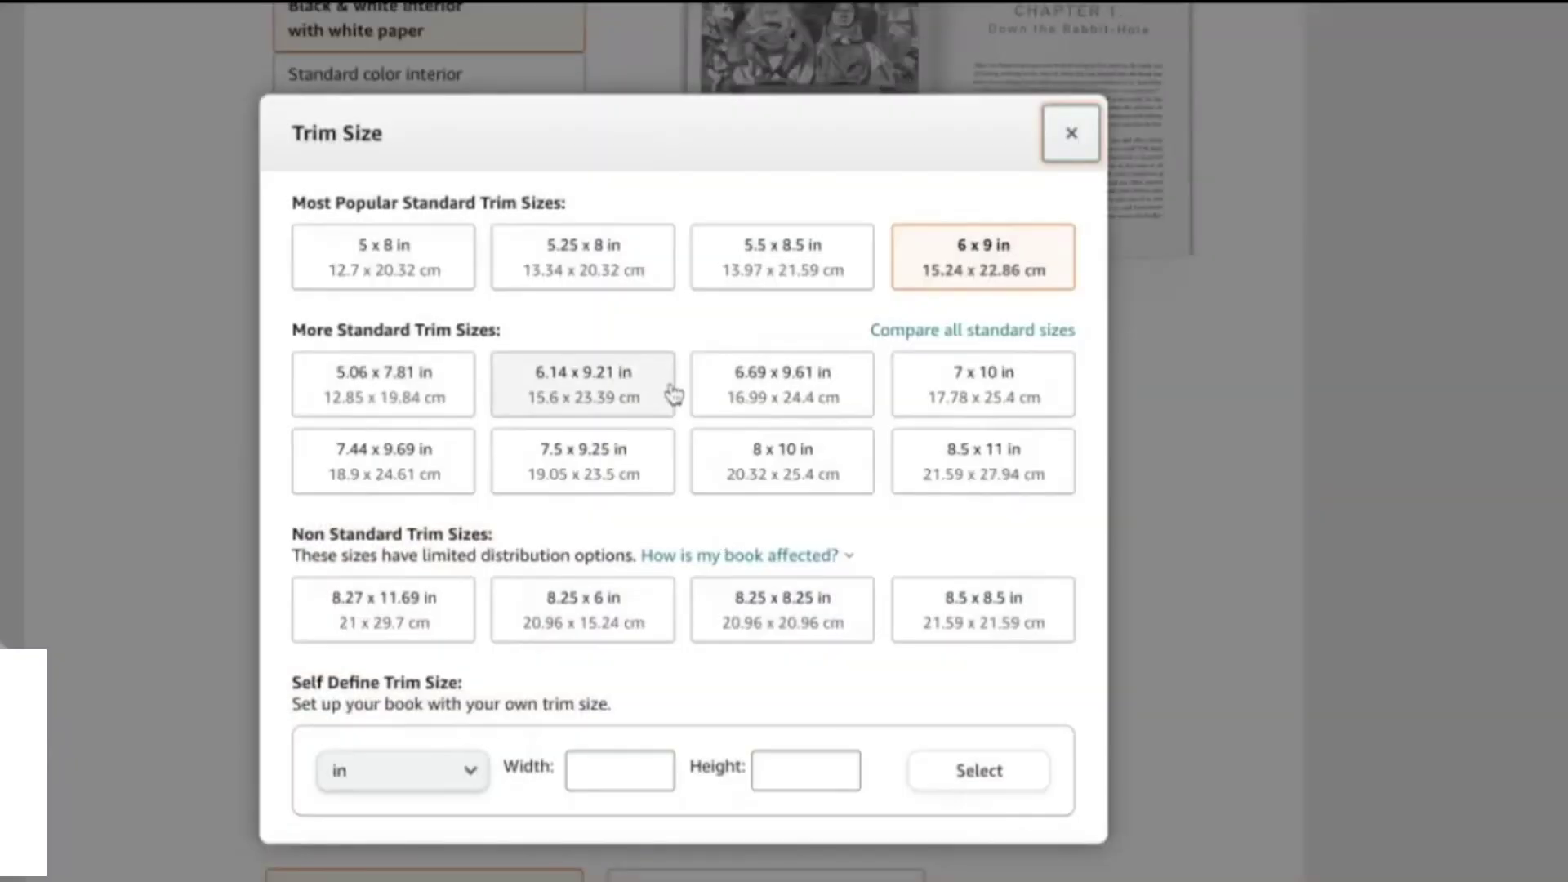
click(989, 464)
Step: Save the paperback content, continue to pricing and check the primary marketplace choices, keeping Amazon.com
scroll(675, 472, down, 10)
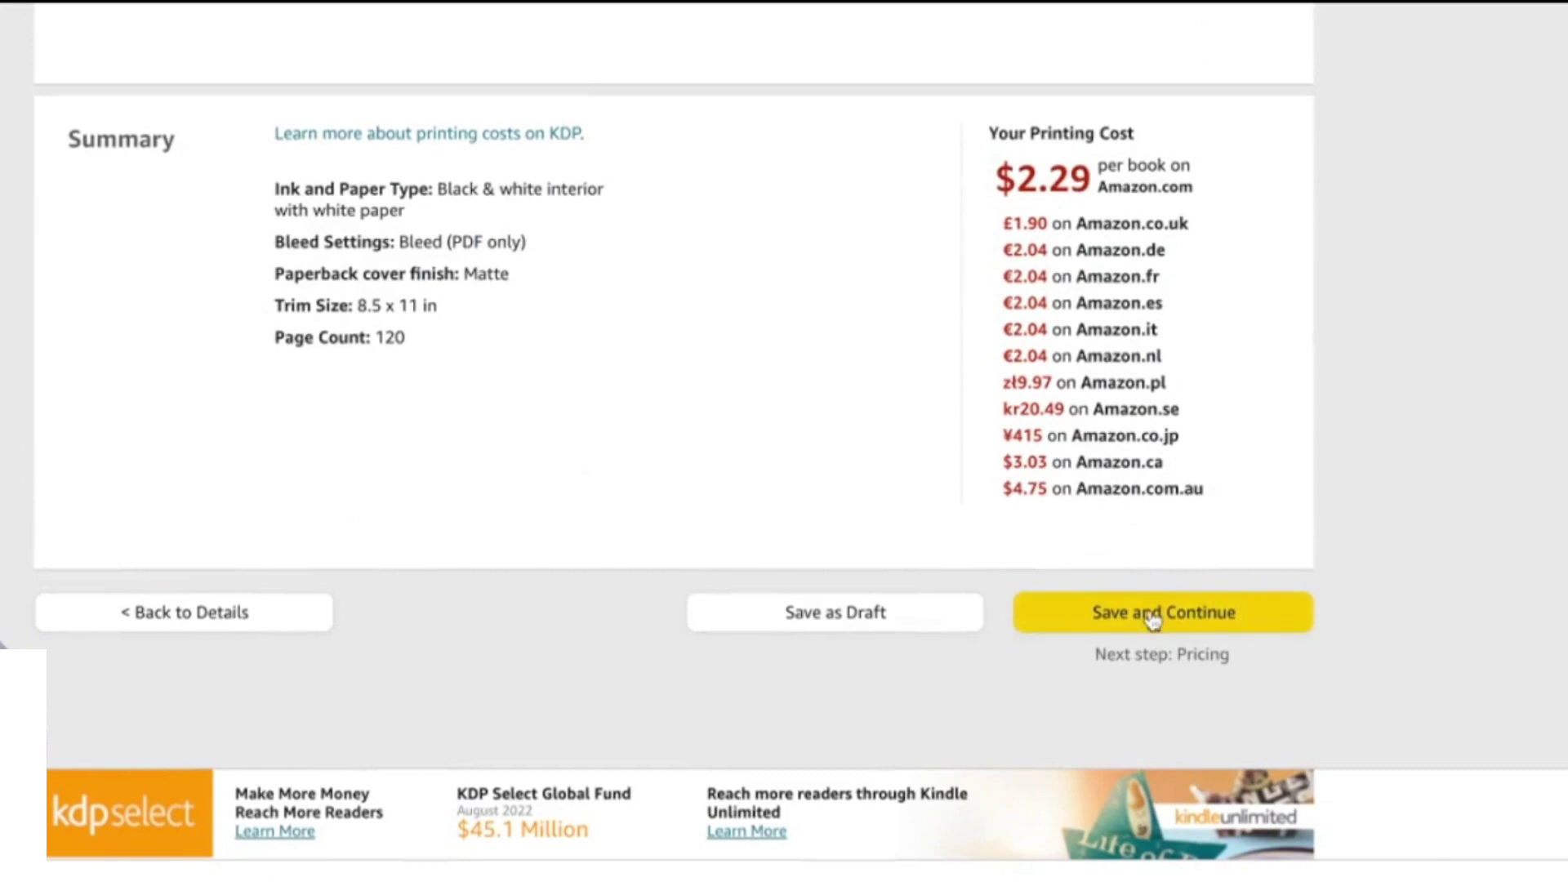
click(1152, 618)
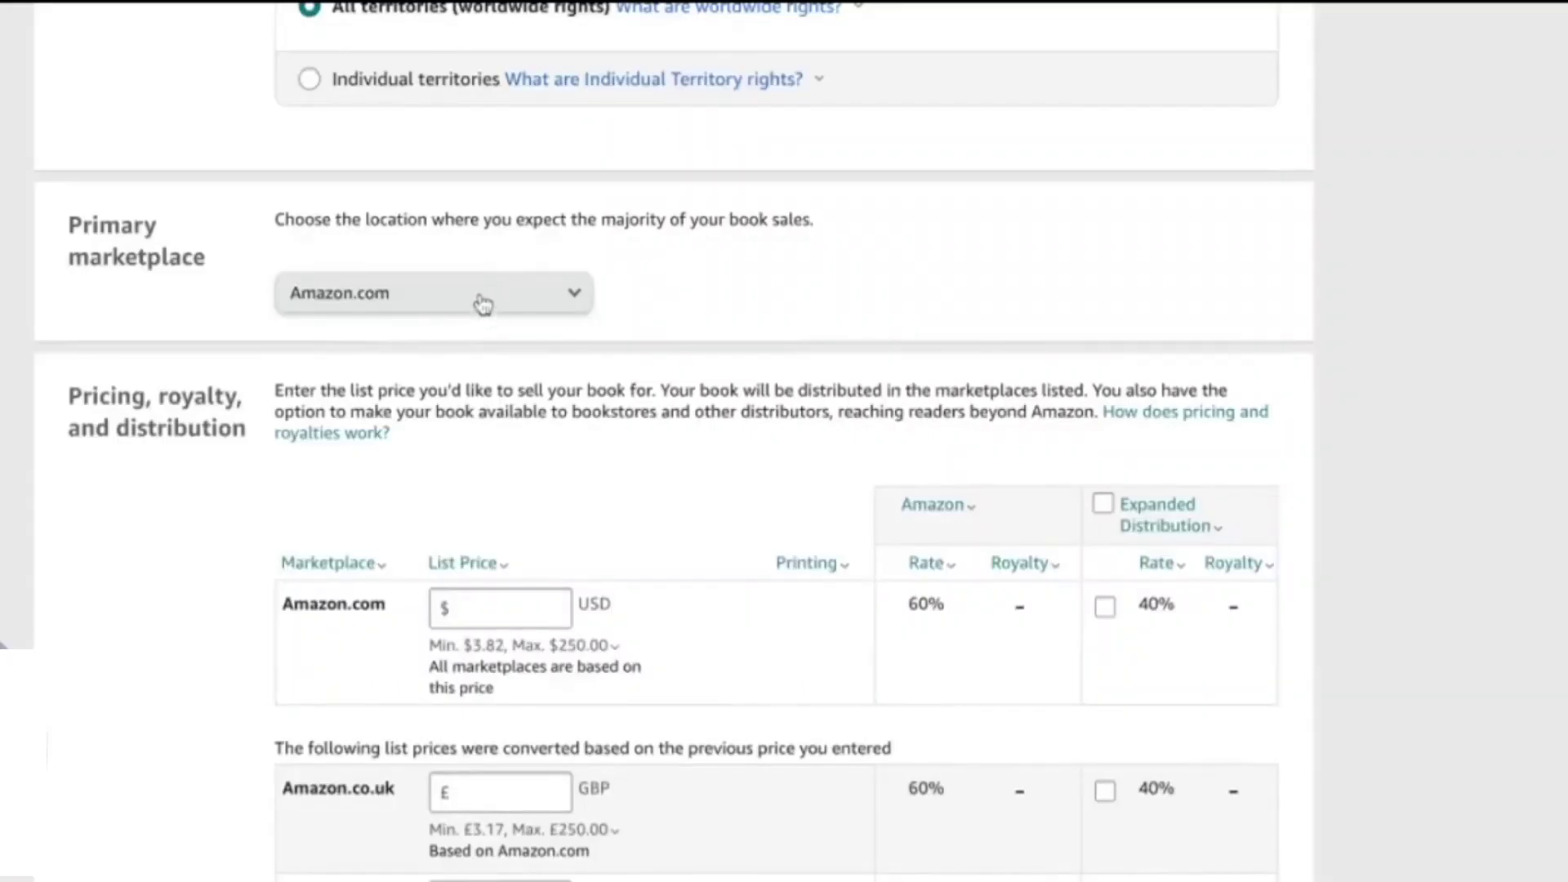
click(504, 307)
click(760, 249)
click(547, 304)
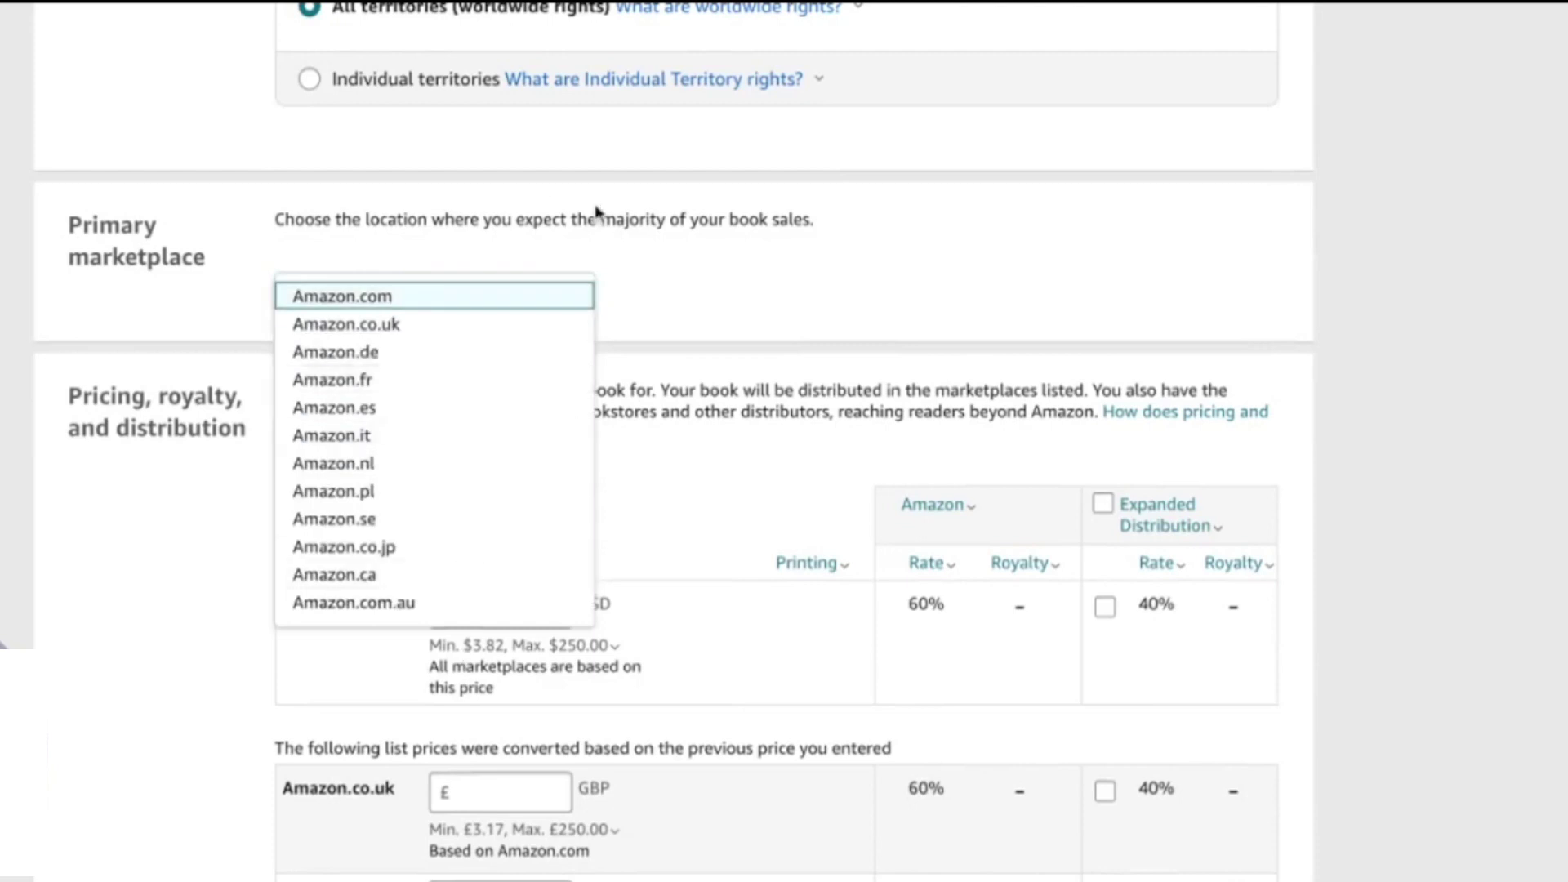
click(707, 286)
Step: Set the Amazon.com list price to 7.99 USD and publish the paperback book
scroll(960, 249, down, 4)
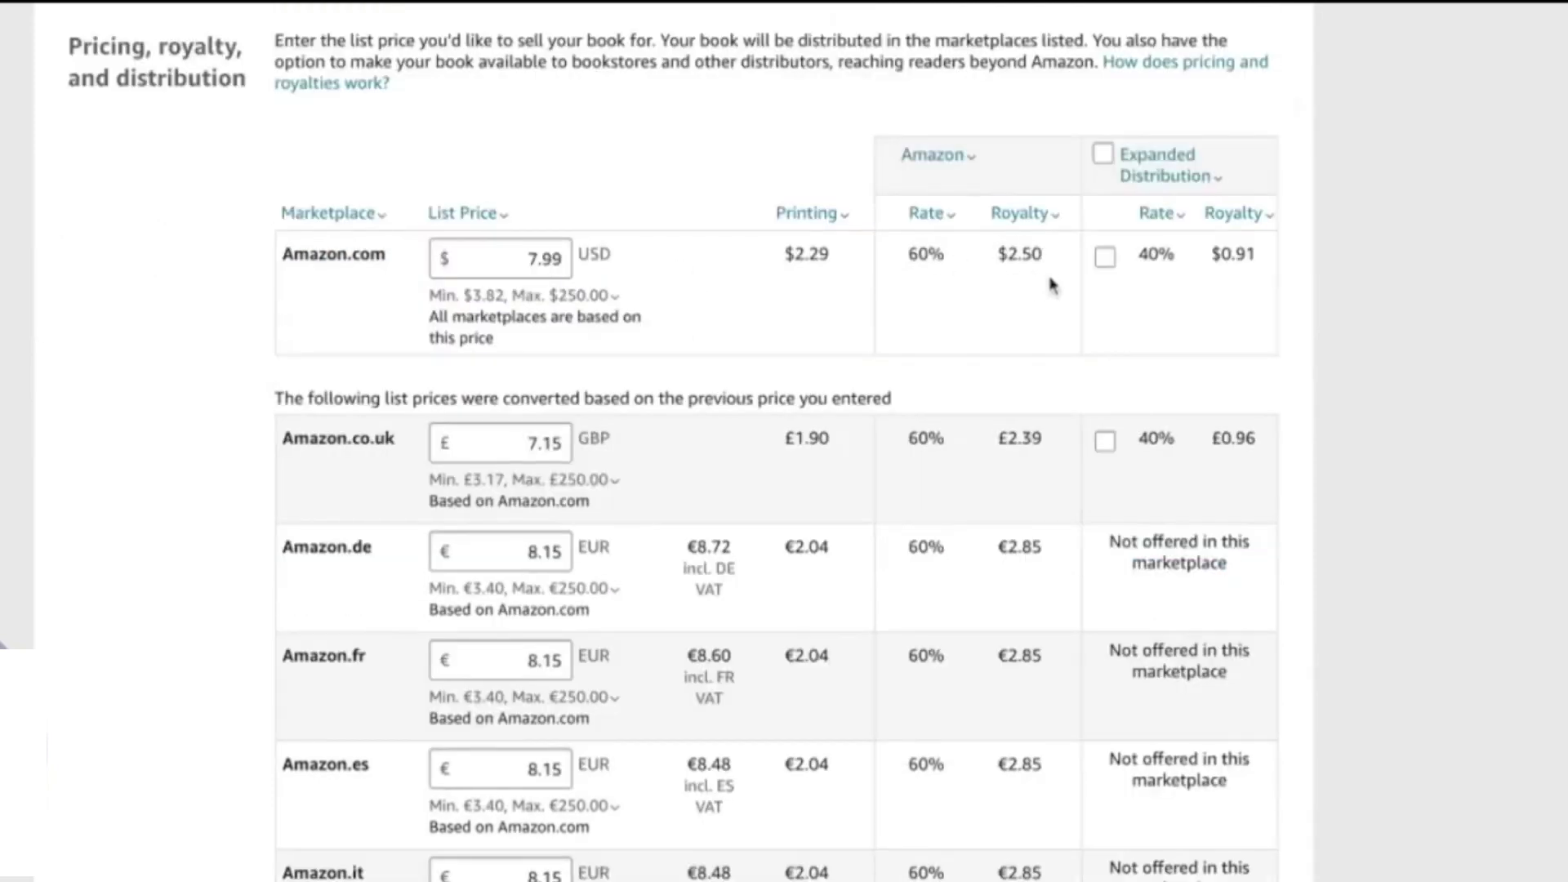
scroll(302, 207, down, 15)
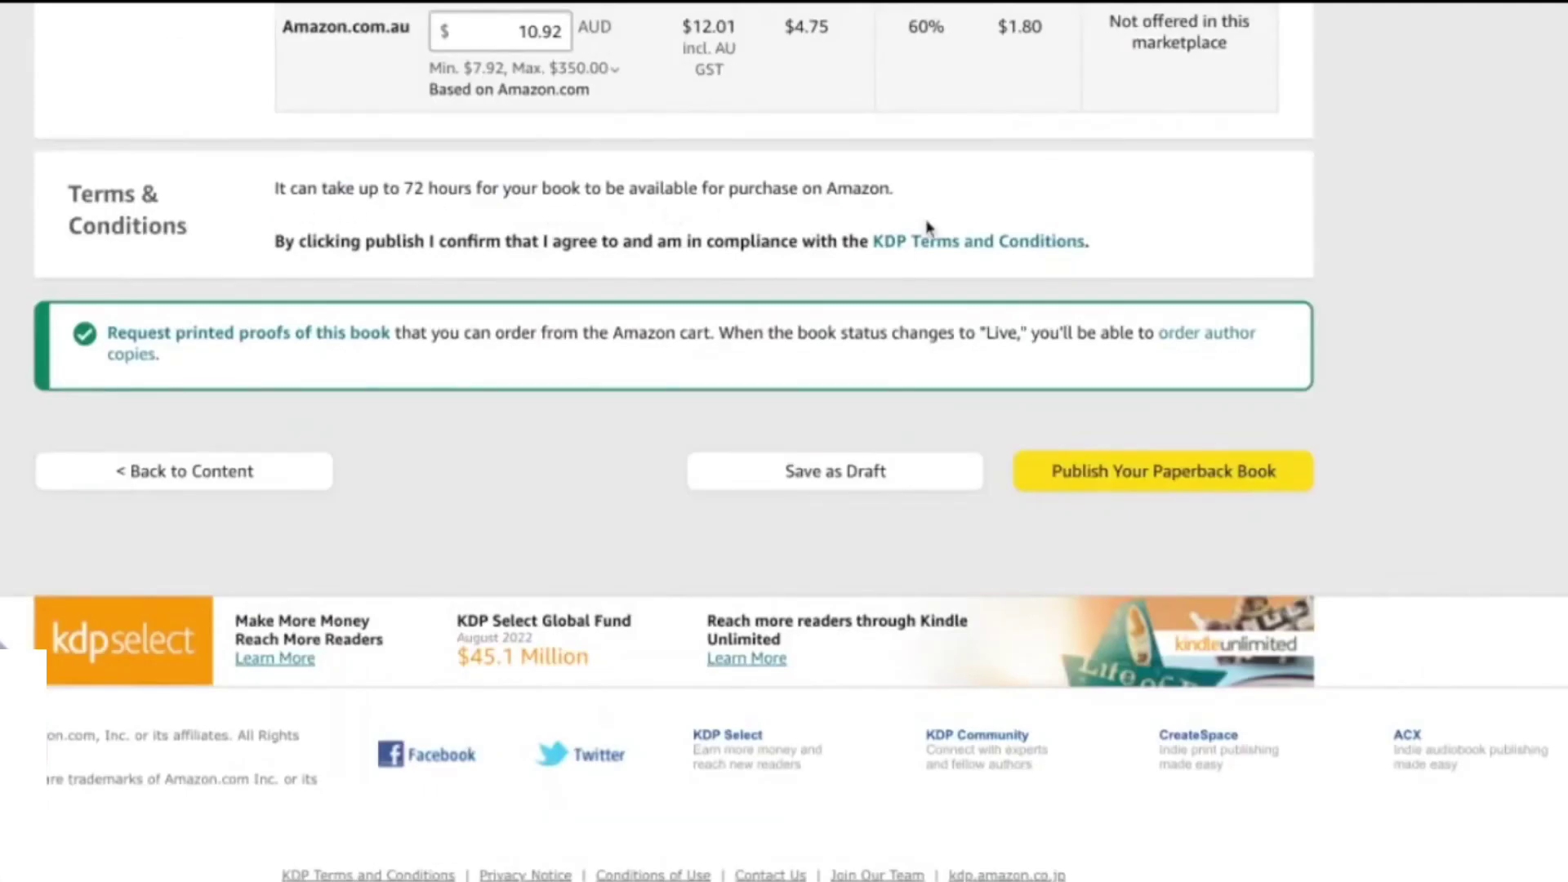
click(1147, 473)
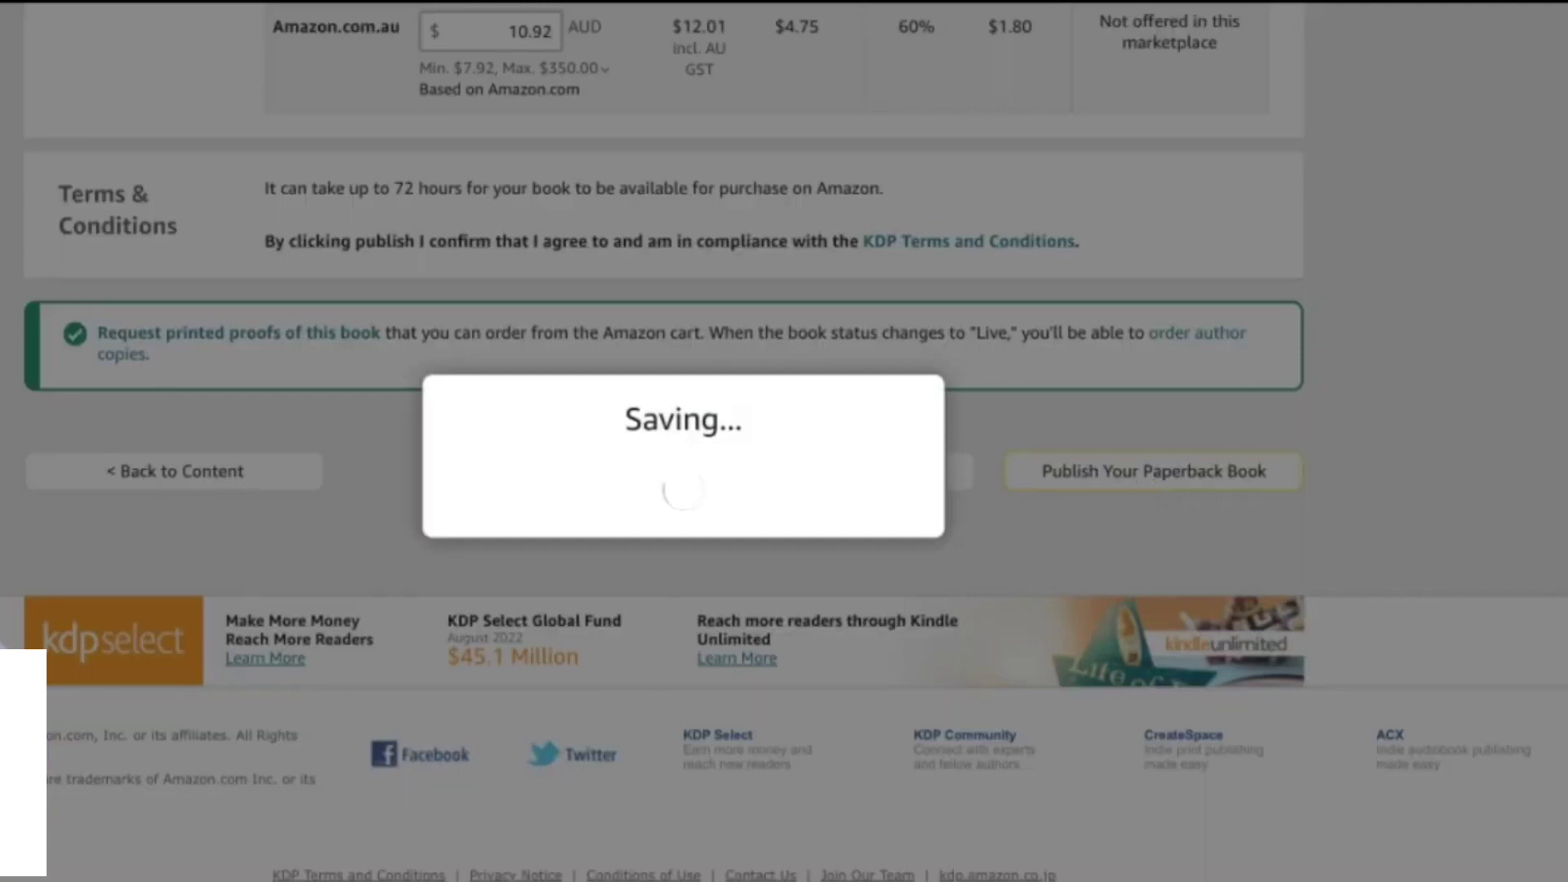